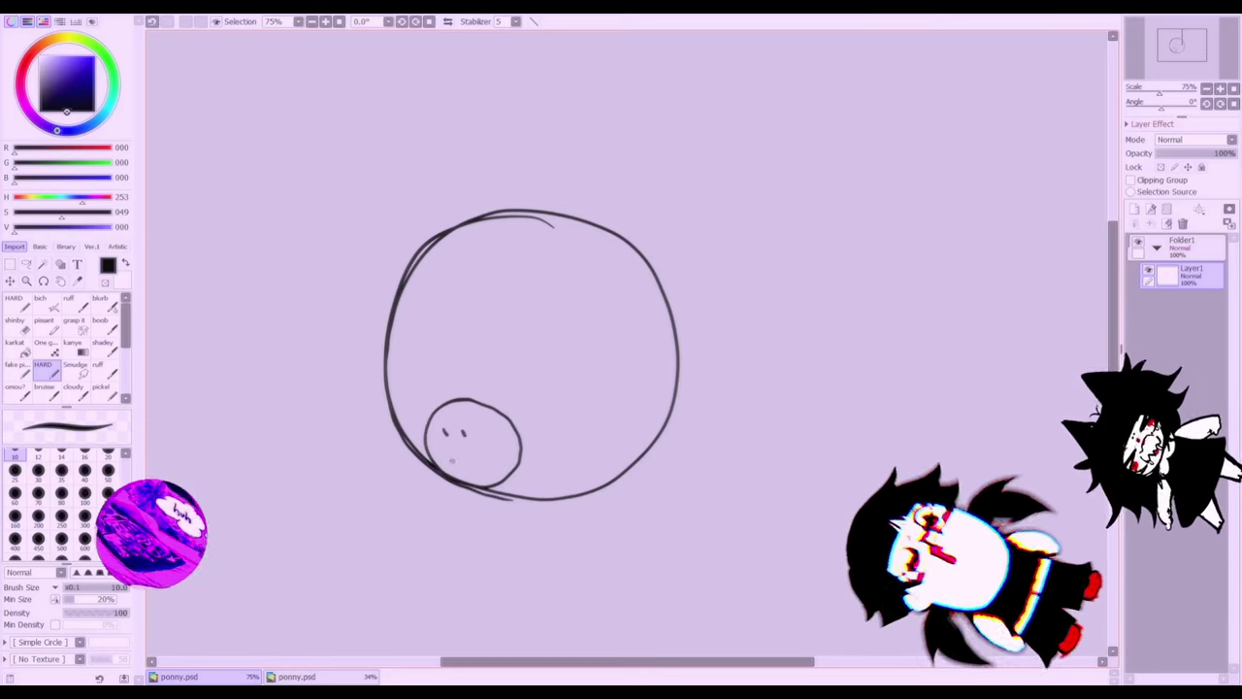
# - Redraw the two nostrils on the round muzzle and add a small mouth line along its lower edge
pyautogui.hotkey('ctrl', 'z')
pyautogui.hotkey('ctrl', 'z')
pyautogui.moveTo(443, 427); pyautogui.dragTo(465, 466)
pyautogui.hotkey('ctrl', 'z')
pyautogui.moveTo(455, 404)
pyautogui.mouseDown()
pyautogui.moveTo(478, 470)
pyautogui.moveTo(501, 471)
pyautogui.moveTo(446, 463)
pyautogui.moveTo(526, 480)
pyautogui.mouseUp()
pyautogui.hotkey('ctrl', 'z')
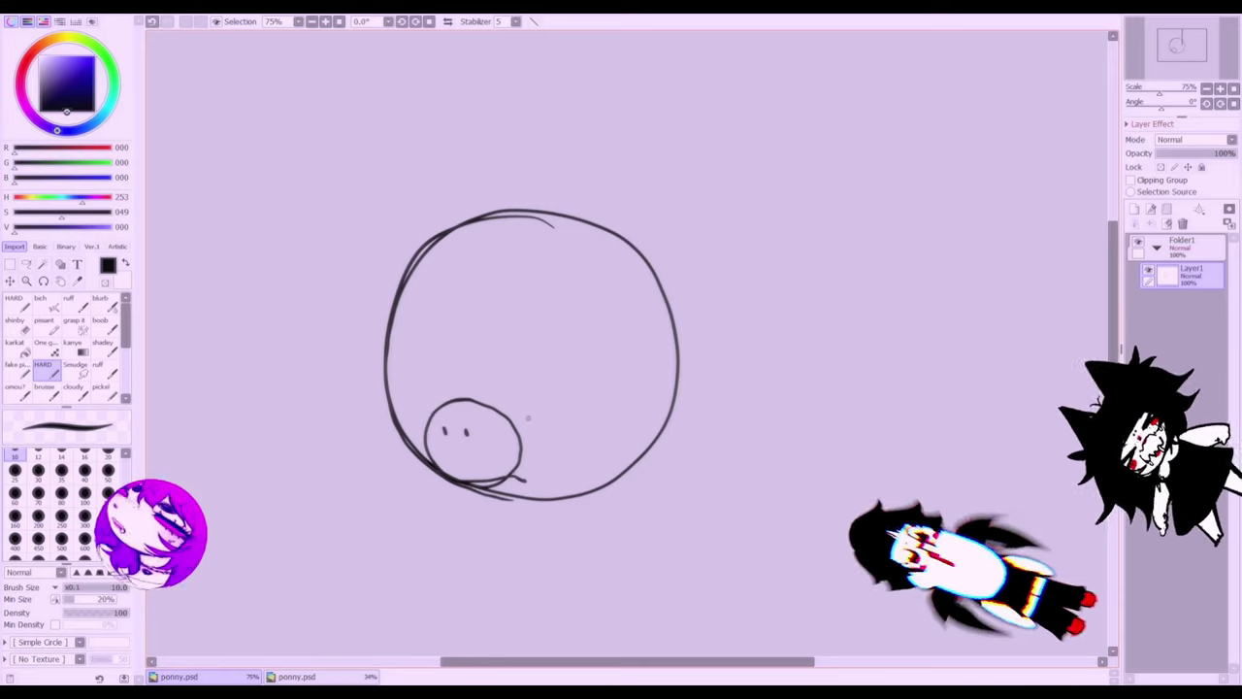
# - Draw the near eye as a large arched outline with an inner iris curve, a lower lid and three lashes
pyautogui.moveTo(532, 389)
pyautogui.mouseDown()
pyautogui.moveTo(563, 320)
pyautogui.moveTo(609, 298)
pyautogui.moveTo(659, 332)
pyautogui.moveTo(668, 395)
pyautogui.mouseUp()
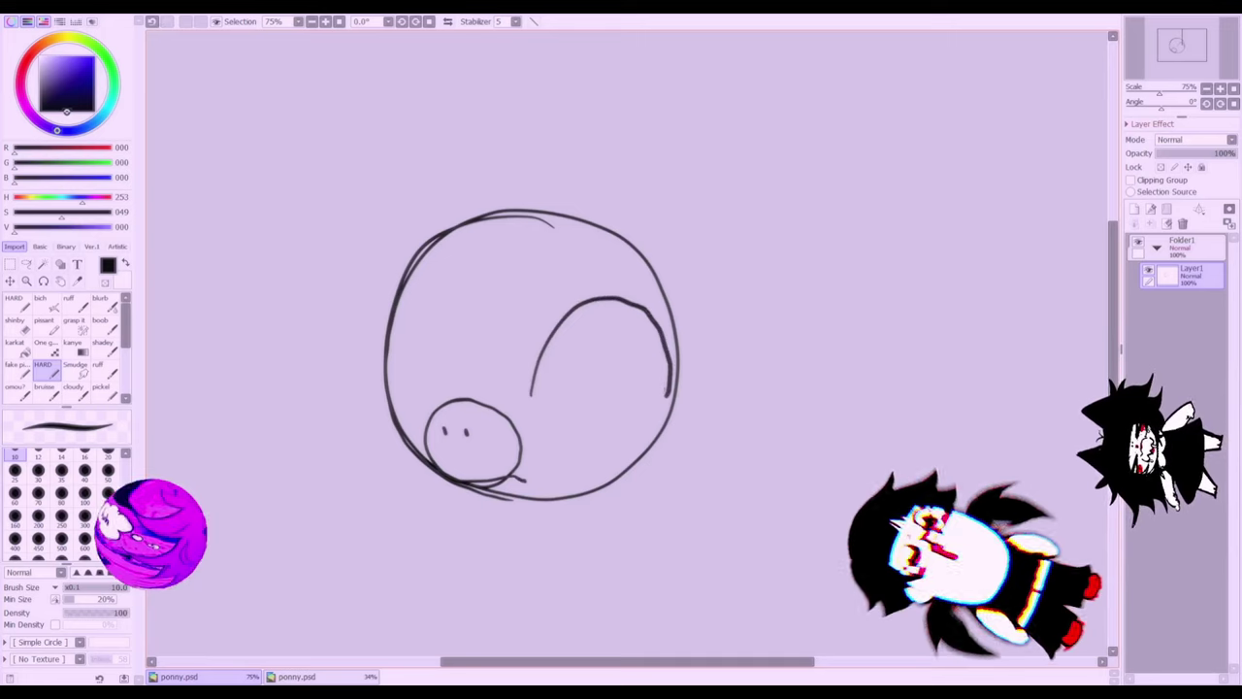
pyautogui.moveTo(658, 324)
pyautogui.mouseDown()
pyautogui.moveTo(671, 376)
pyautogui.moveTo(697, 404)
pyautogui.moveTo(662, 405)
pyautogui.mouseUp()
pyautogui.moveTo(561, 338)
pyautogui.mouseDown()
pyautogui.moveTo(616, 318)
pyautogui.moveTo(637, 385)
pyautogui.moveTo(613, 435)
pyautogui.mouseUp()
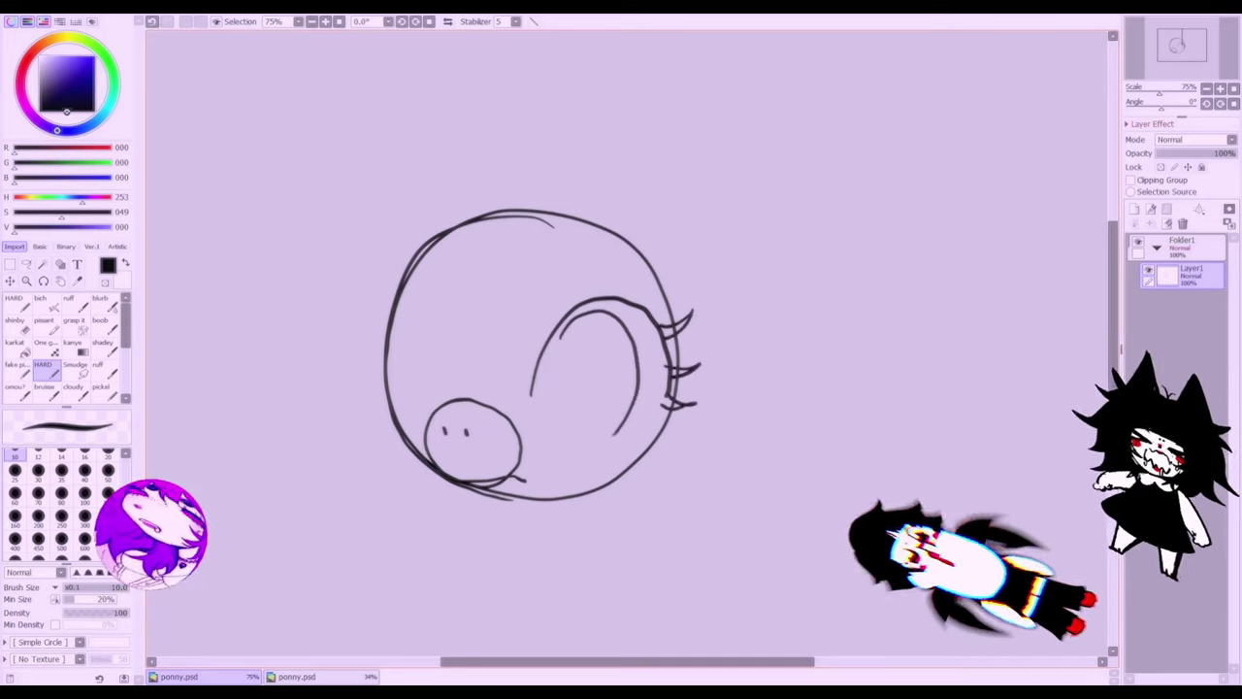
pyautogui.moveTo(531, 412)
pyautogui.mouseDown()
pyautogui.moveTo(613, 439)
pyautogui.moveTo(629, 419)
pyautogui.mouseUp()
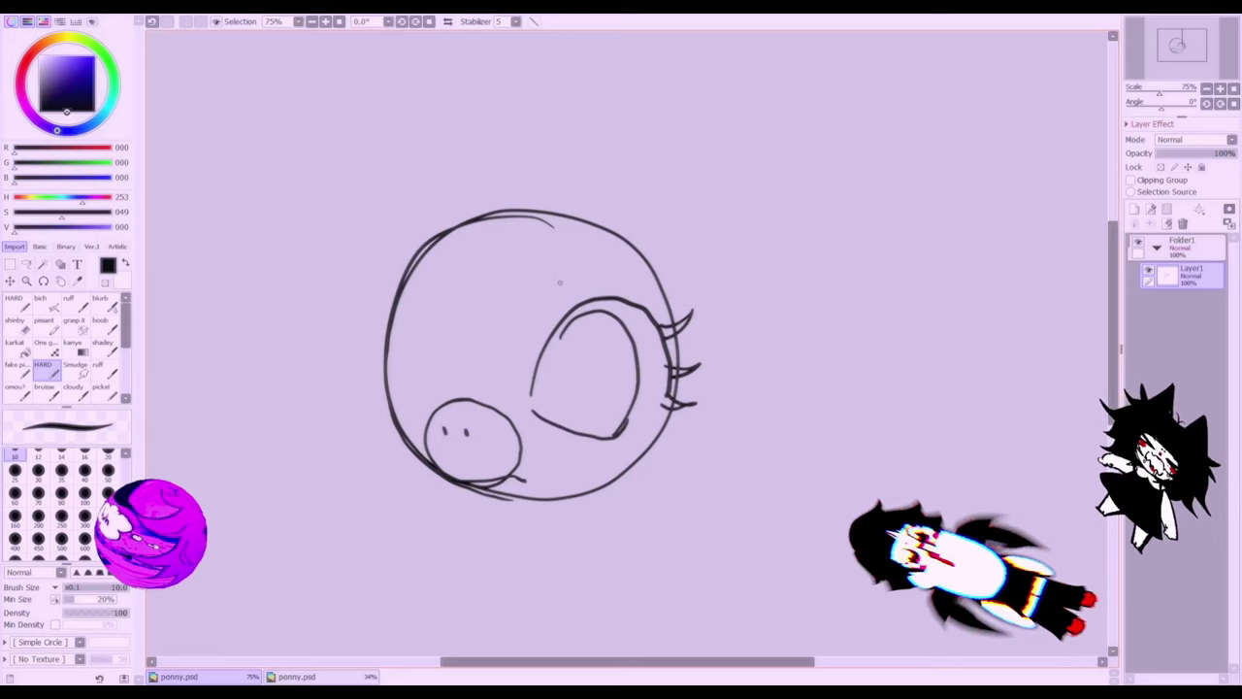
# - Mirror the view, draw the far eye with an inner curve and three lashes, and restore the original view
pyautogui.click(448, 22)
pyautogui.moveTo(793, 369)
pyautogui.mouseDown()
pyautogui.moveTo(780, 286)
pyautogui.moveTo(799, 251)
pyautogui.moveTo(826, 260)
pyautogui.moveTo(785, 302)
pyautogui.moveTo(811, 269)
pyautogui.moveTo(848, 303)
pyautogui.moveTo(855, 366)
pyautogui.moveTo(798, 378)
pyautogui.moveTo(858, 364)
pyautogui.mouseUp()
pyautogui.hotkey('ctrl', 'z')
pyautogui.moveTo(850, 270)
pyautogui.mouseDown()
pyautogui.moveTo(874, 349)
pyautogui.moveTo(891, 321)
pyautogui.moveTo(879, 276)
pyautogui.mouseUp()
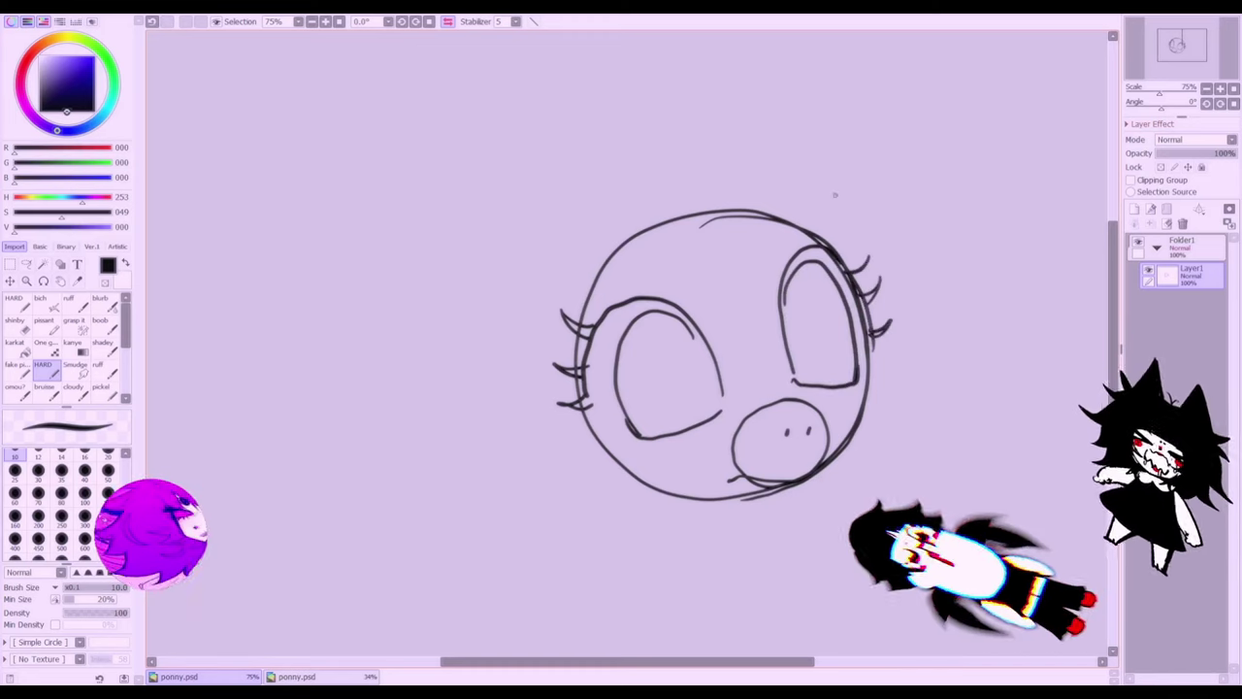
pyautogui.click(450, 21)
# - Erase the round muzzle and the lower part of the head outline around it
pyautogui.click(25, 328)
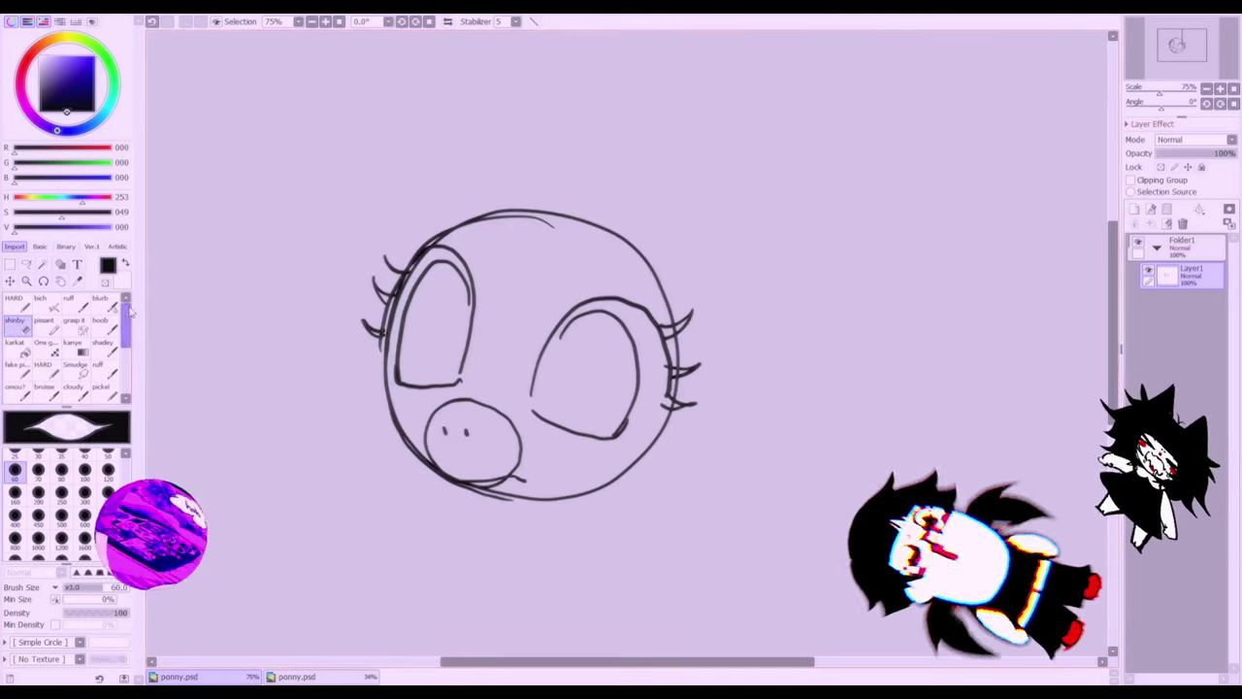
pyautogui.moveTo(470, 425)
pyautogui.mouseDown()
pyautogui.moveTo(458, 475)
pyautogui.moveTo(449, 433)
pyautogui.moveTo(490, 449)
pyautogui.mouseUp()
pyautogui.moveTo(415, 442)
pyautogui.mouseDown()
pyautogui.moveTo(394, 432)
pyautogui.moveTo(431, 470)
pyautogui.mouseUp()
pyautogui.moveTo(501, 497); pyautogui.dragTo(569, 495)
# - Redraw the lower face with a small nose, open mouth and rounded cheek and jaw, and add nostrils and eyebrows
pyautogui.click(42, 367)
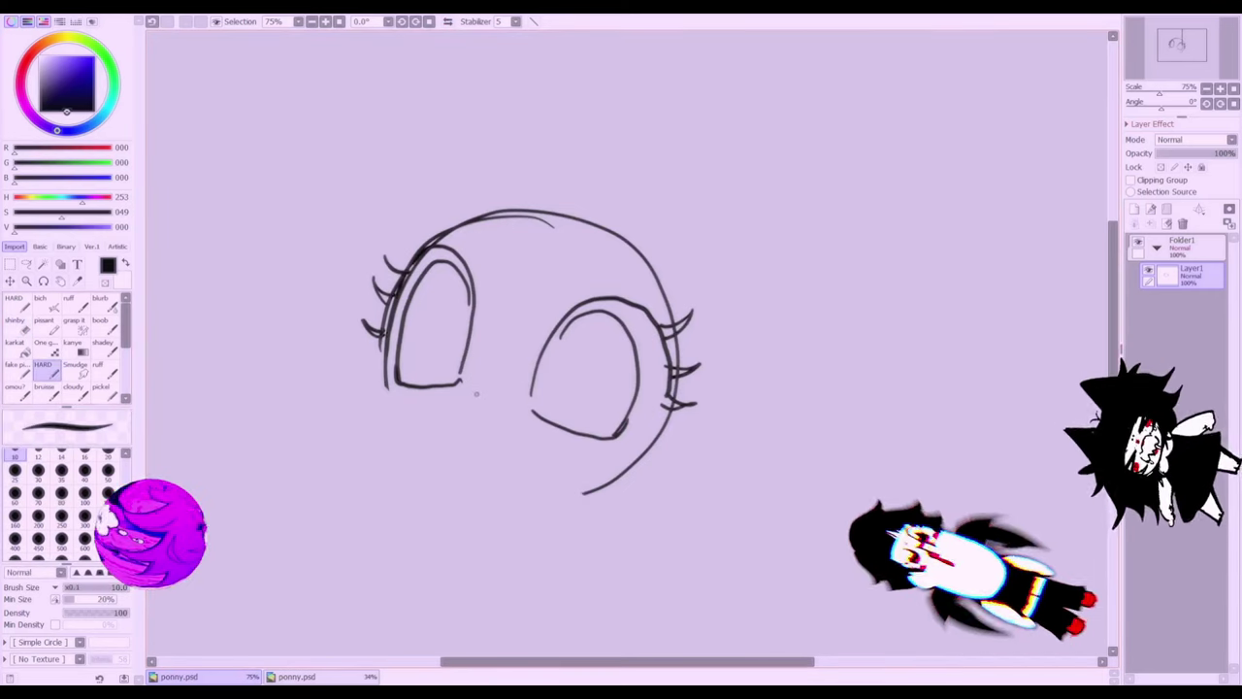
pyautogui.moveTo(438, 394)
pyautogui.mouseDown()
pyautogui.moveTo(457, 438)
pyautogui.moveTo(490, 440)
pyautogui.moveTo(496, 484)
pyautogui.moveTo(460, 464)
pyautogui.mouseUp()
pyautogui.hotkey('ctrl', 'z')
pyautogui.moveTo(440, 397)
pyautogui.mouseDown()
pyautogui.moveTo(501, 442)
pyautogui.moveTo(494, 492)
pyautogui.moveTo(446, 436)
pyautogui.mouseUp()
pyautogui.moveTo(386, 377)
pyautogui.mouseDown()
pyautogui.moveTo(395, 454)
pyautogui.moveTo(501, 496)
pyautogui.moveTo(616, 481)
pyautogui.moveTo(649, 458)
pyautogui.mouseUp()
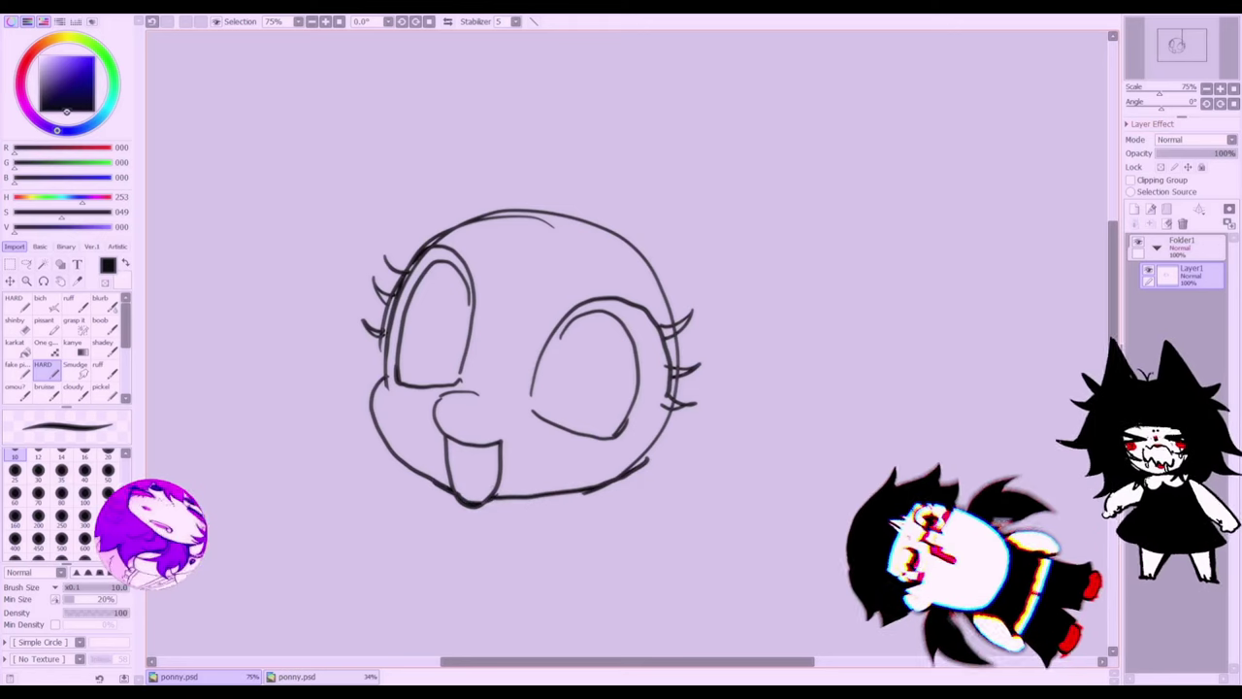
pyautogui.moveTo(482, 238); pyautogui.dragTo(453, 242)
pyautogui.moveTo(548, 274); pyautogui.dragTo(588, 282)
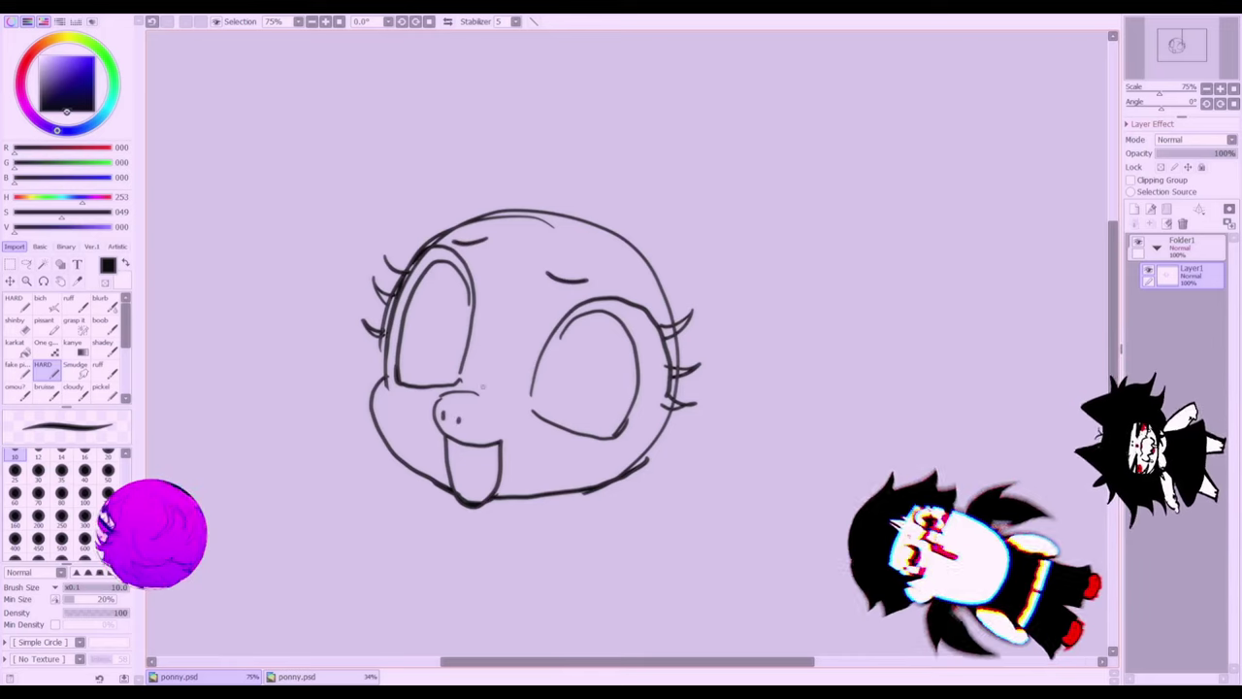
# - Draw a slightly larger skull outline around the head and add two tall pointed ears with inner ear lines
pyautogui.click(1207, 89)
pyautogui.moveTo(1113, 262); pyautogui.dragTo(1113, 294)
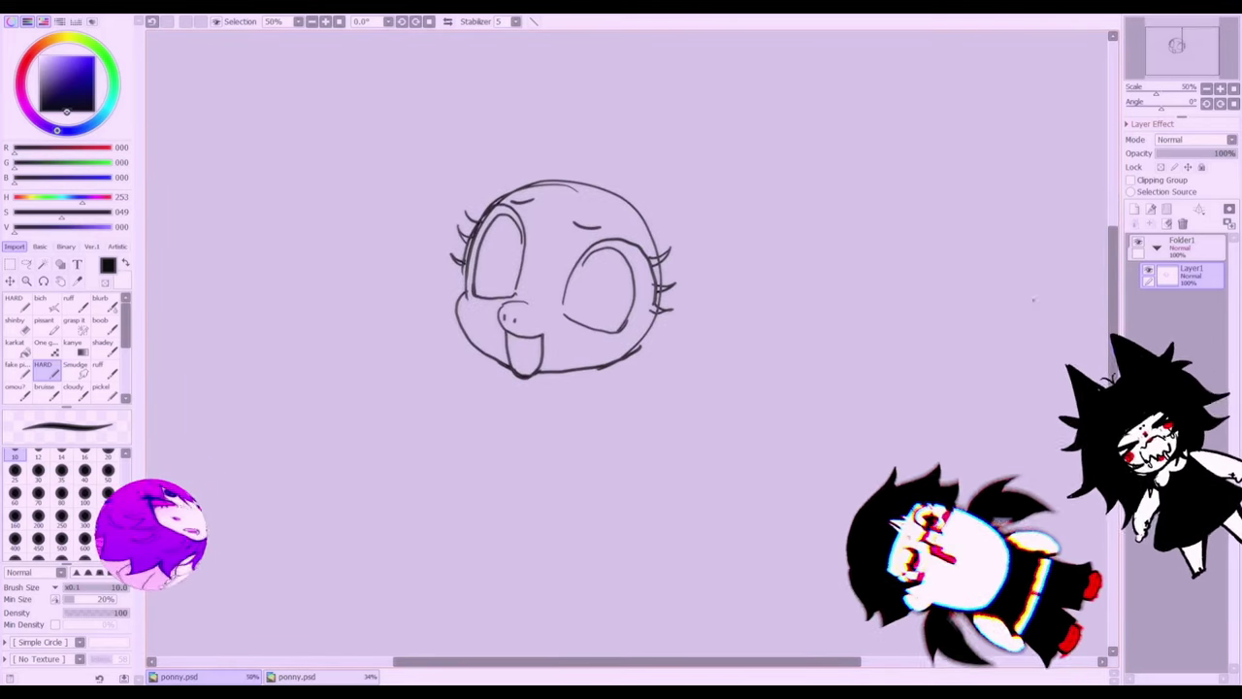
pyautogui.moveTo(467, 259)
pyautogui.mouseDown()
pyautogui.moveTo(506, 180)
pyautogui.moveTo(657, 262)
pyautogui.moveTo(660, 302)
pyautogui.moveTo(494, 200)
pyautogui.moveTo(579, 163)
pyautogui.moveTo(658, 214)
pyautogui.moveTo(631, 358)
pyautogui.mouseUp()
pyautogui.hotkey('ctrl', 'z')
pyautogui.moveTo(624, 179)
pyautogui.mouseDown()
pyautogui.moveTo(648, 120)
pyautogui.moveTo(726, 145)
pyautogui.moveTo(674, 270)
pyautogui.mouseUp()
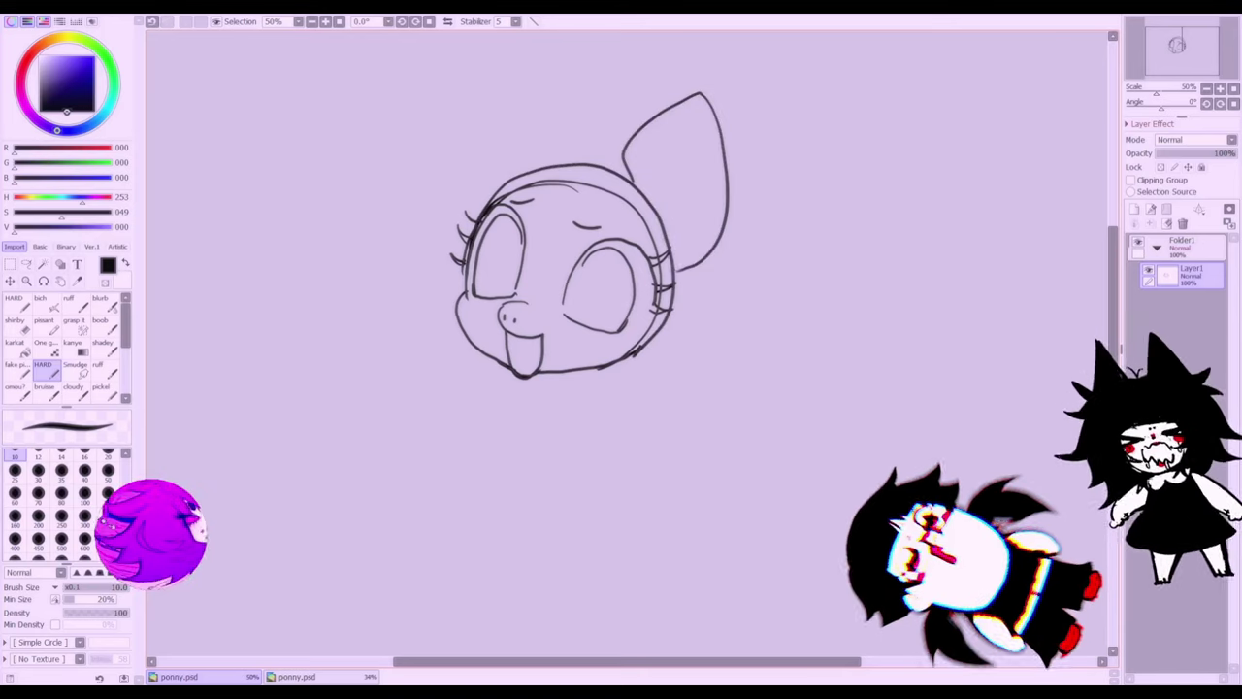
pyautogui.moveTo(644, 196)
pyautogui.mouseDown()
pyautogui.moveTo(678, 111)
pyautogui.moveTo(662, 219)
pyautogui.mouseUp()
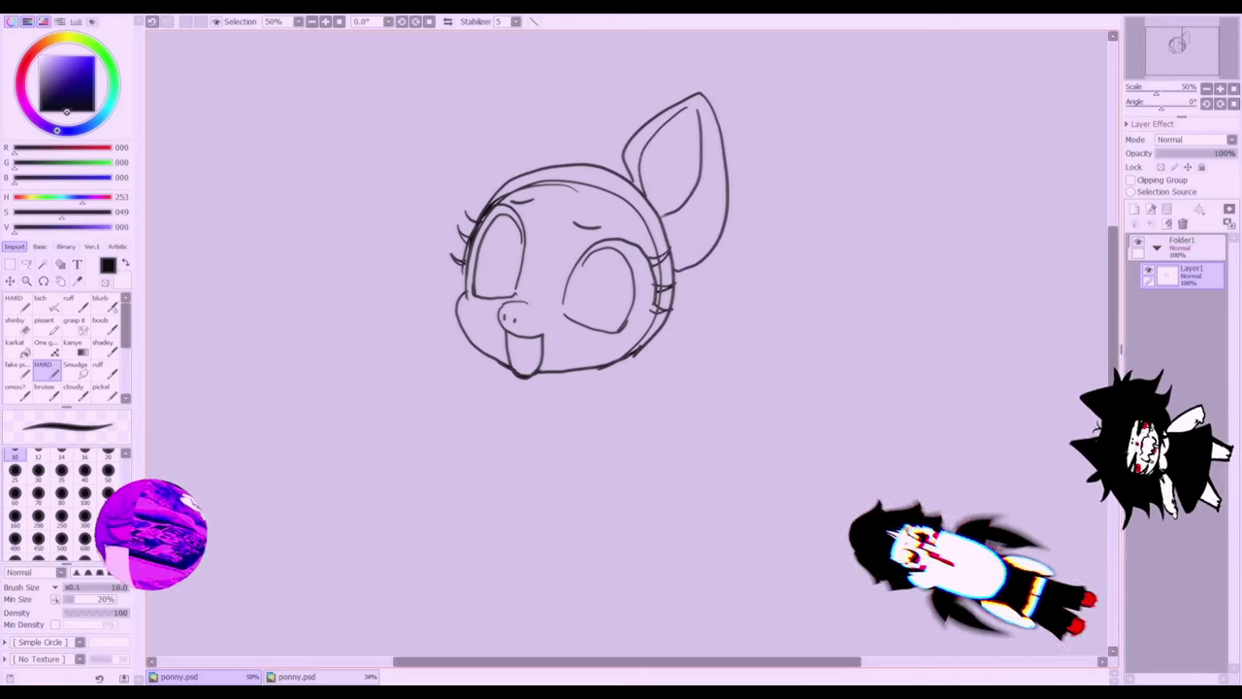
pyautogui.moveTo(573, 155)
pyautogui.mouseDown()
pyautogui.moveTo(553, 95)
pyautogui.moveTo(497, 101)
pyautogui.moveTo(461, 216)
pyautogui.moveTo(512, 87)
pyautogui.mouseUp()
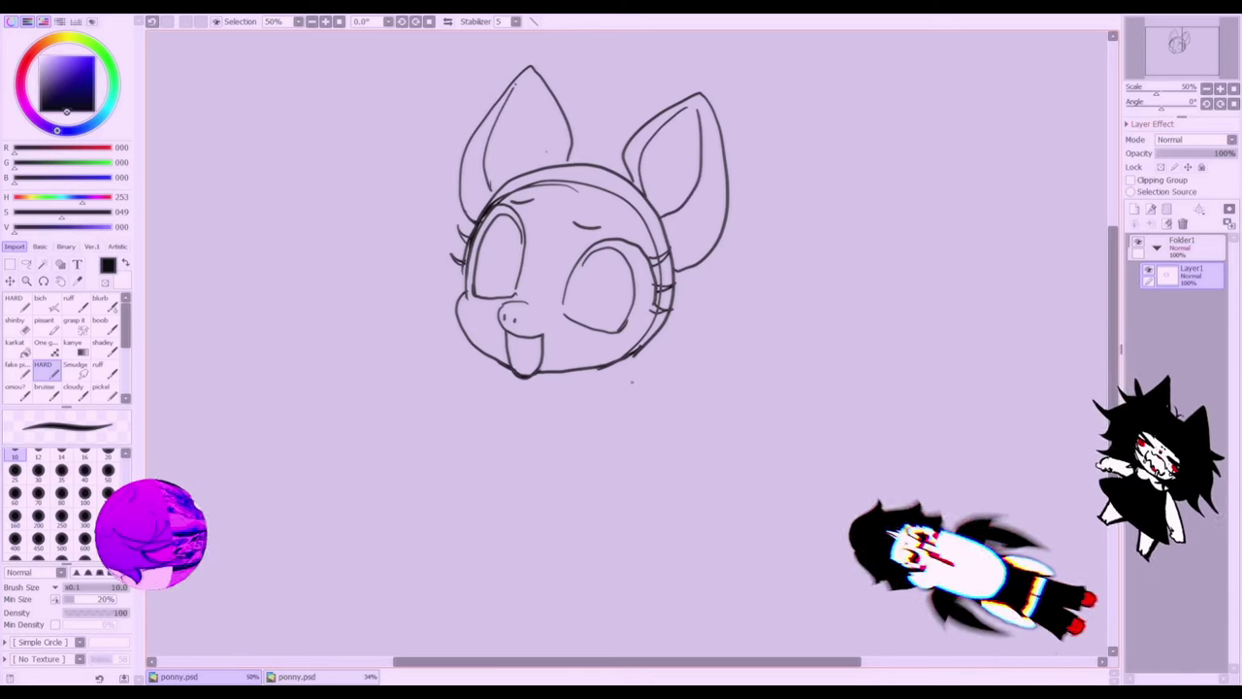
# - Sketch the neck and a rounded bean-shaped body below the head
pyautogui.moveTo(532, 381); pyautogui.dragTo(503, 470)
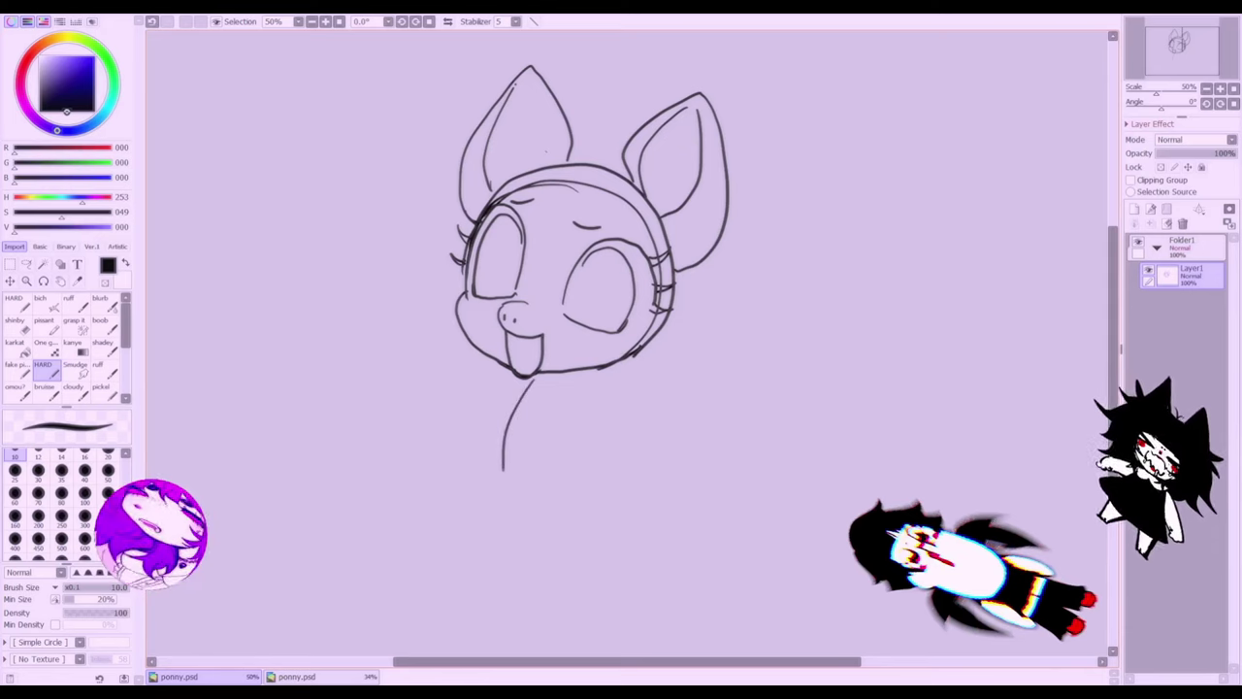
pyautogui.moveTo(604, 369)
pyautogui.mouseDown()
pyautogui.moveTo(605, 423)
pyautogui.moveTo(698, 442)
pyautogui.mouseUp()
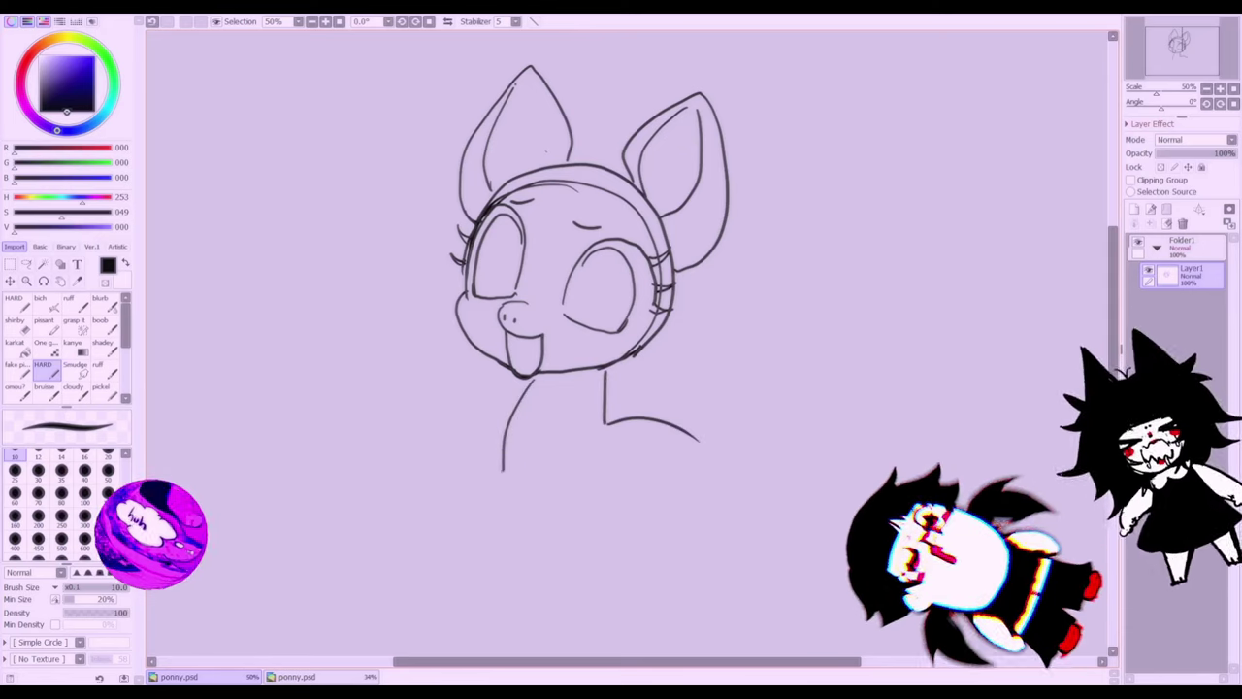
pyautogui.moveTo(503, 471)
pyautogui.mouseDown()
pyautogui.moveTo(599, 544)
pyautogui.moveTo(705, 508)
pyautogui.moveTo(680, 425)
pyautogui.moveTo(606, 420)
pyautogui.mouseUp()
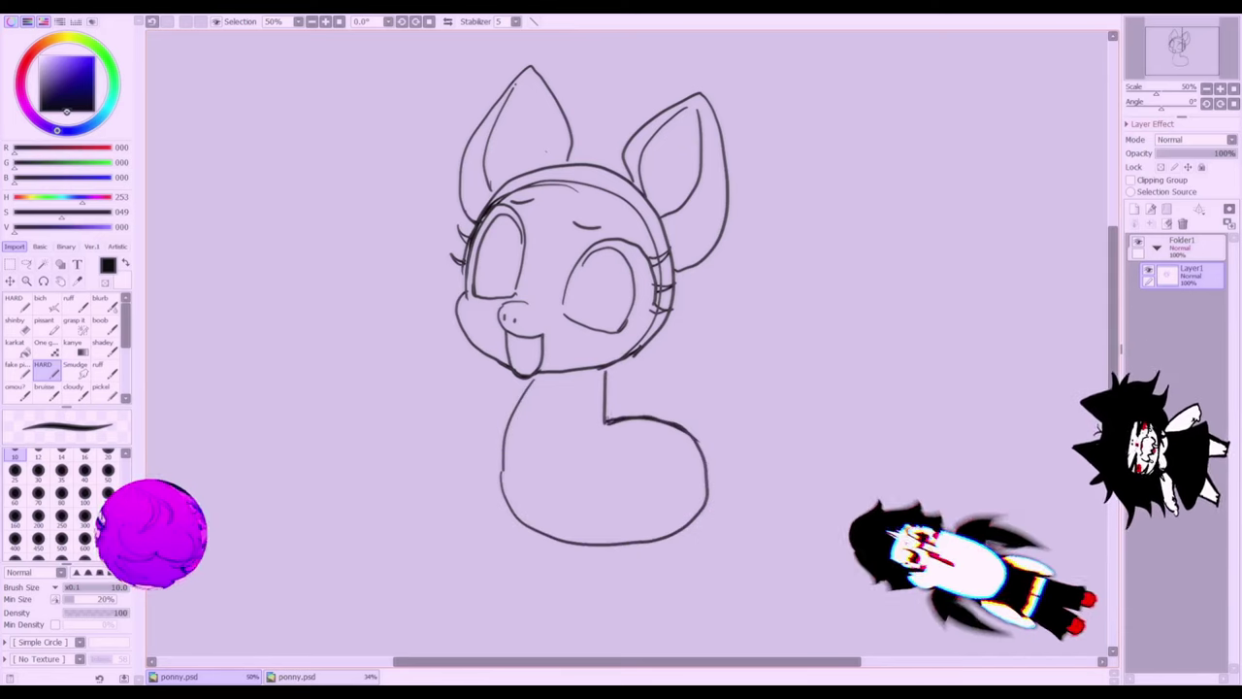
# - Draw the two front legs with rounded hooves under the chest
pyautogui.scroll(-3, 621, 340)
pyautogui.moveTo(501, 385); pyautogui.dragTo(540, 530)
pyautogui.moveTo(574, 419)
pyautogui.mouseDown()
pyautogui.moveTo(598, 544)
pyautogui.moveTo(651, 503)
pyautogui.moveTo(663, 565)
pyautogui.mouseUp()
pyautogui.moveTo(598, 540)
pyautogui.mouseDown()
pyautogui.moveTo(600, 570)
pyautogui.moveTo(662, 586)
pyautogui.mouseUp()
pyautogui.moveTo(566, 456)
pyautogui.mouseDown()
pyautogui.moveTo(590, 547)
pyautogui.moveTo(536, 527)
pyautogui.moveTo(535, 558)
pyautogui.moveTo(580, 579)
pyautogui.moveTo(590, 536)
pyautogui.mouseUp()
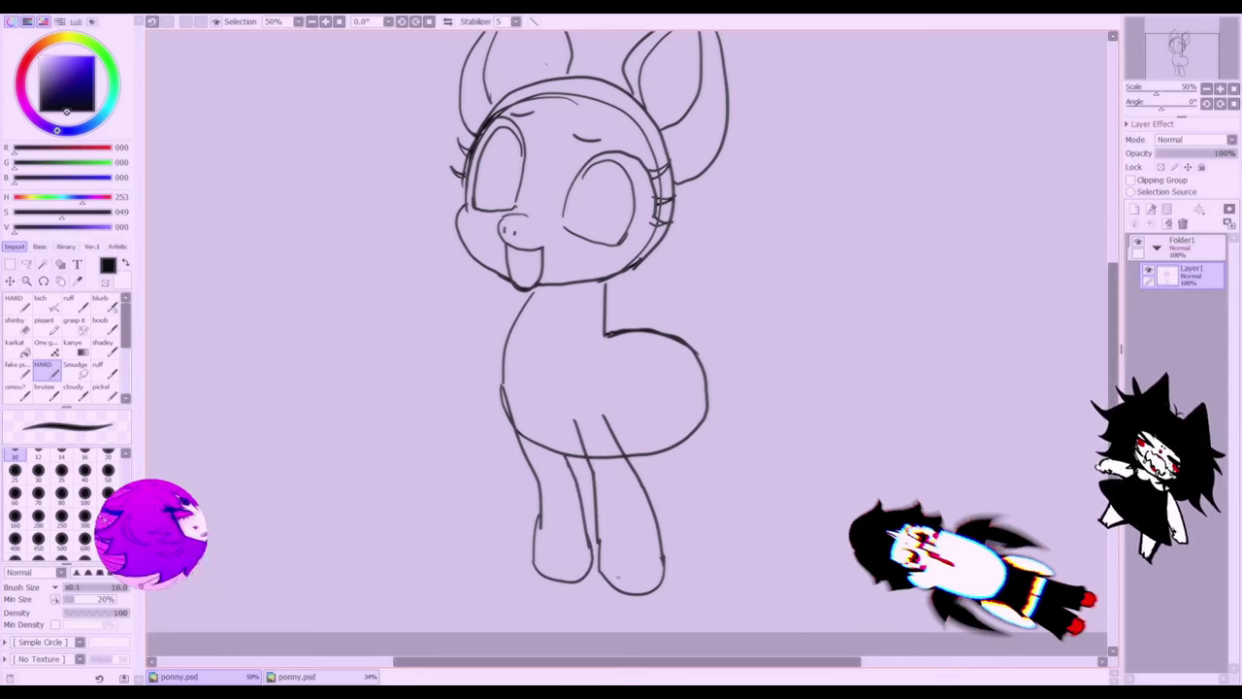
pyautogui.moveTo(605, 584); pyautogui.dragTo(668, 566)
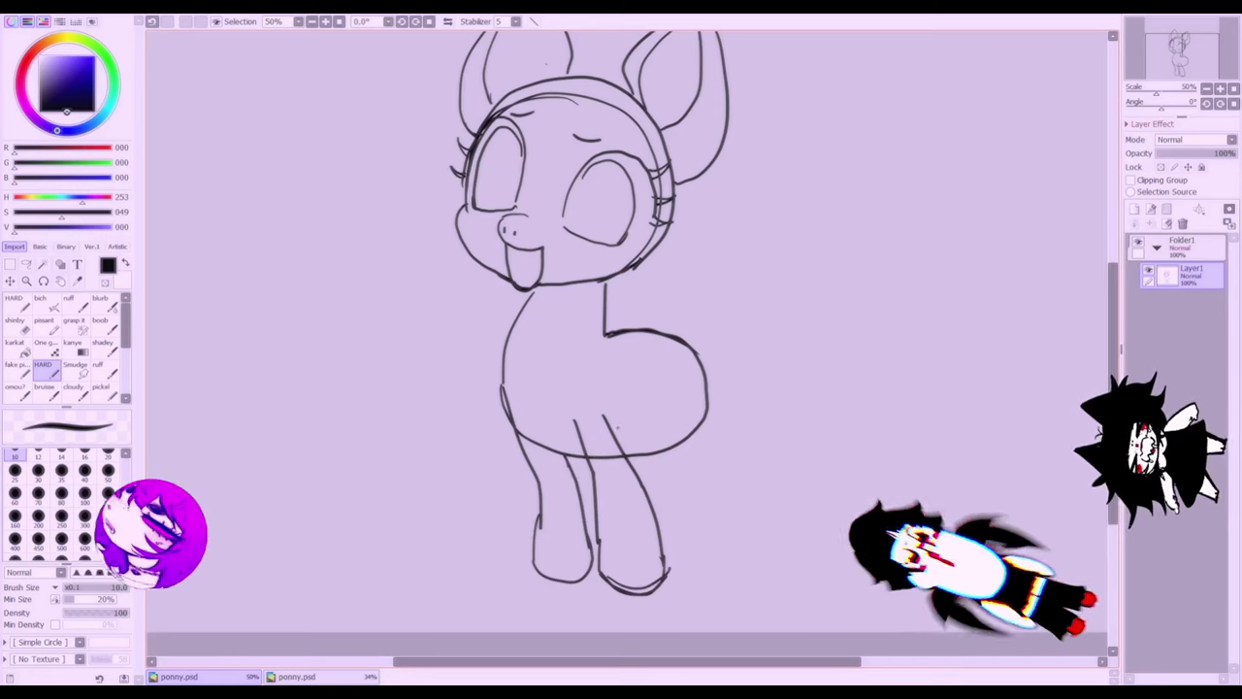
# - Refine the chest curve and near front leg, and erase the body line overlapping the front legs
pyautogui.moveTo(616, 412); pyautogui.dragTo(661, 522)
pyautogui.moveTo(502, 345); pyautogui.dragTo(656, 508)
pyautogui.click(19, 328)
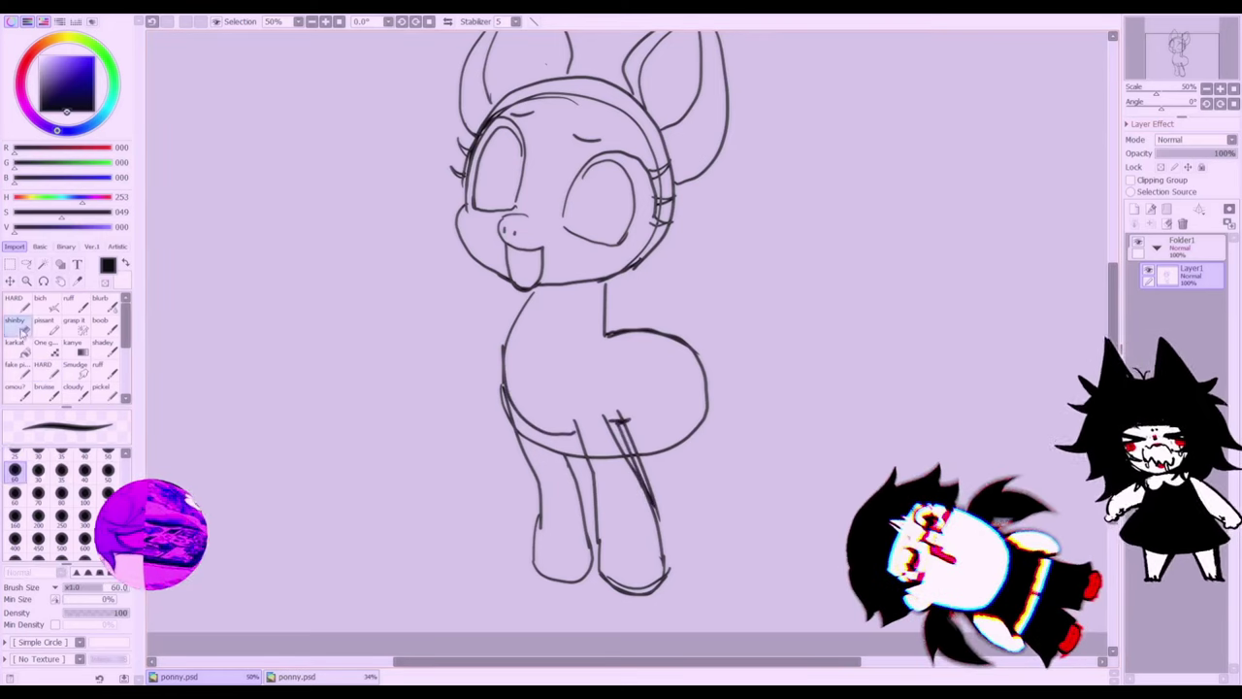
pyautogui.moveTo(548, 445)
pyautogui.mouseDown()
pyautogui.moveTo(601, 443)
pyautogui.moveTo(594, 421)
pyautogui.moveTo(642, 495)
pyautogui.mouseUp()
# - With the HARD brush at size 12, redraw the far front leg's inner edge and the belly line behind the near leg
pyautogui.click(45, 368)
pyautogui.click(38, 453)
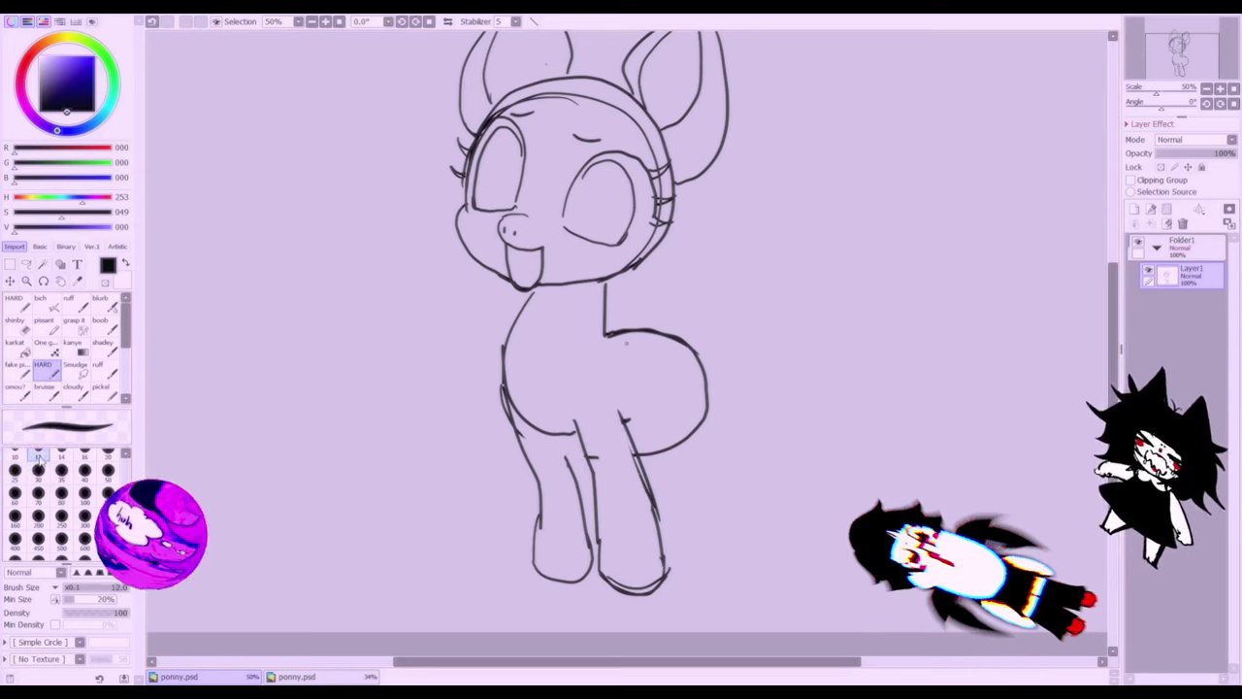
pyautogui.moveTo(566, 437); pyautogui.dragTo(586, 540)
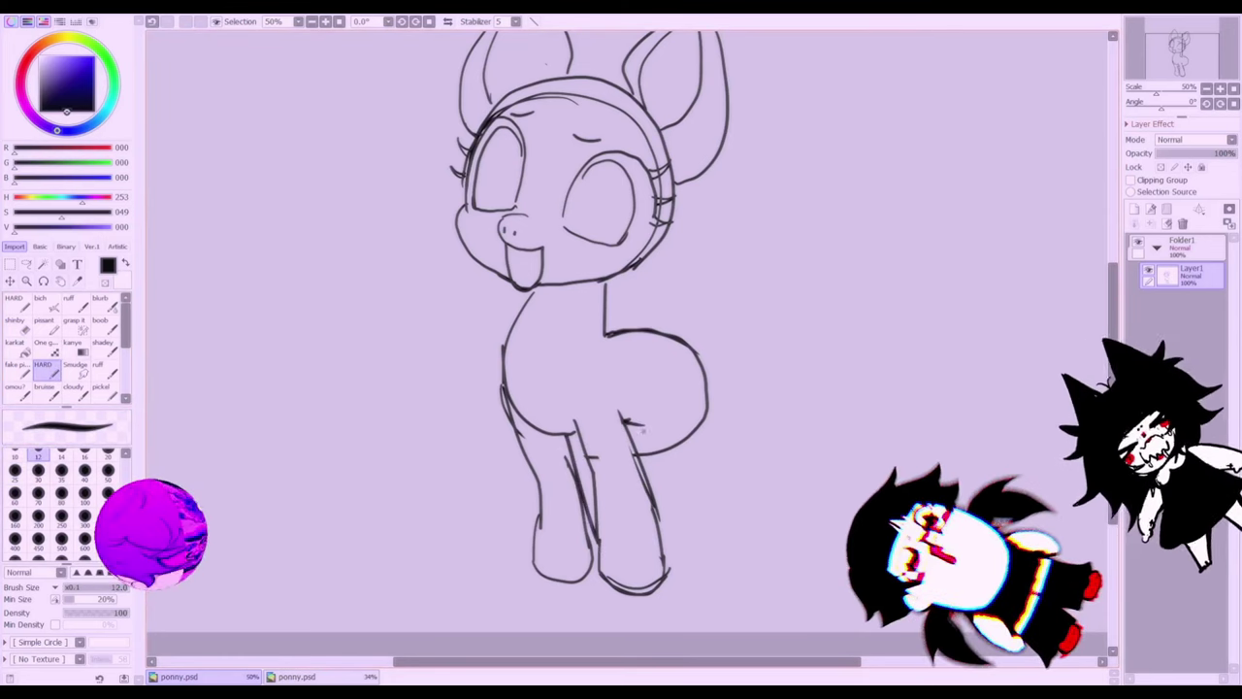
pyautogui.moveTo(629, 424)
pyautogui.mouseDown()
pyautogui.moveTo(664, 454)
pyautogui.moveTo(732, 466)
pyautogui.mouseUp()
pyautogui.hotkey('ctrl', 'z')
pyautogui.moveTo(633, 423); pyautogui.dragTo(701, 437)
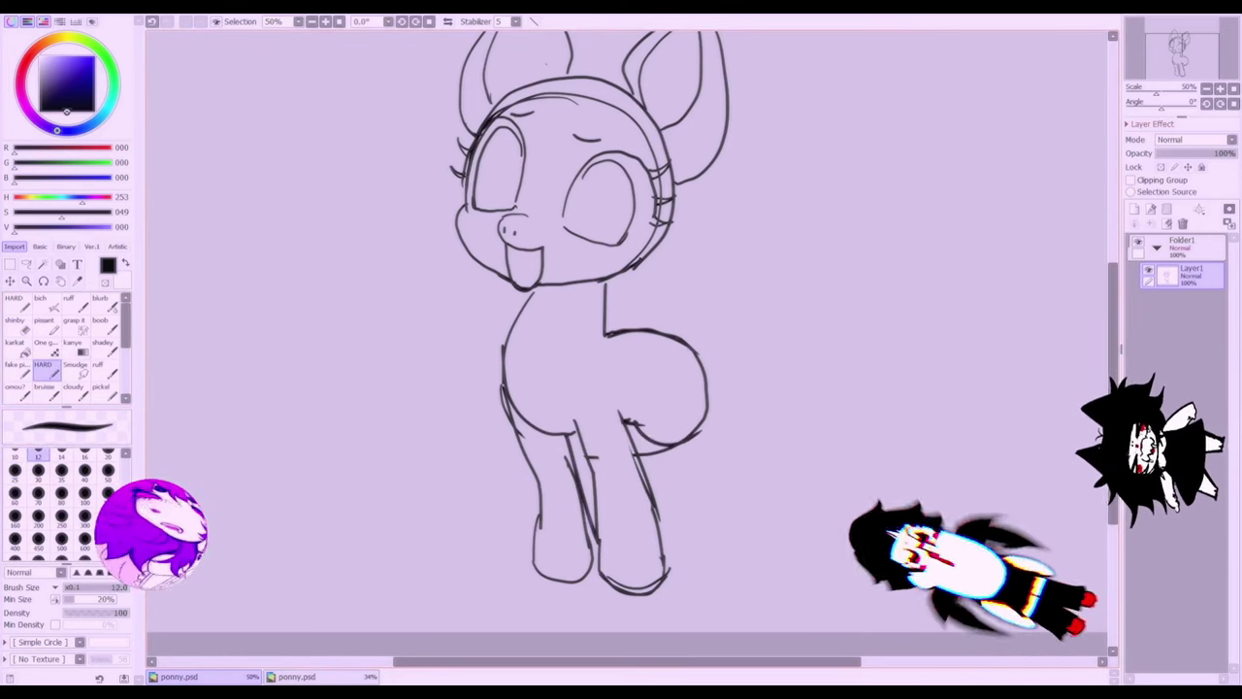
# - Draw the rump curve and the hind legs behind the front legs
pyautogui.moveTo(680, 336)
pyautogui.mouseDown()
pyautogui.moveTo(766, 493)
pyautogui.moveTo(777, 568)
pyautogui.mouseUp()
pyautogui.moveTo(694, 452)
pyautogui.mouseDown()
pyautogui.moveTo(701, 569)
pyautogui.moveTo(763, 563)
pyautogui.mouseUp()
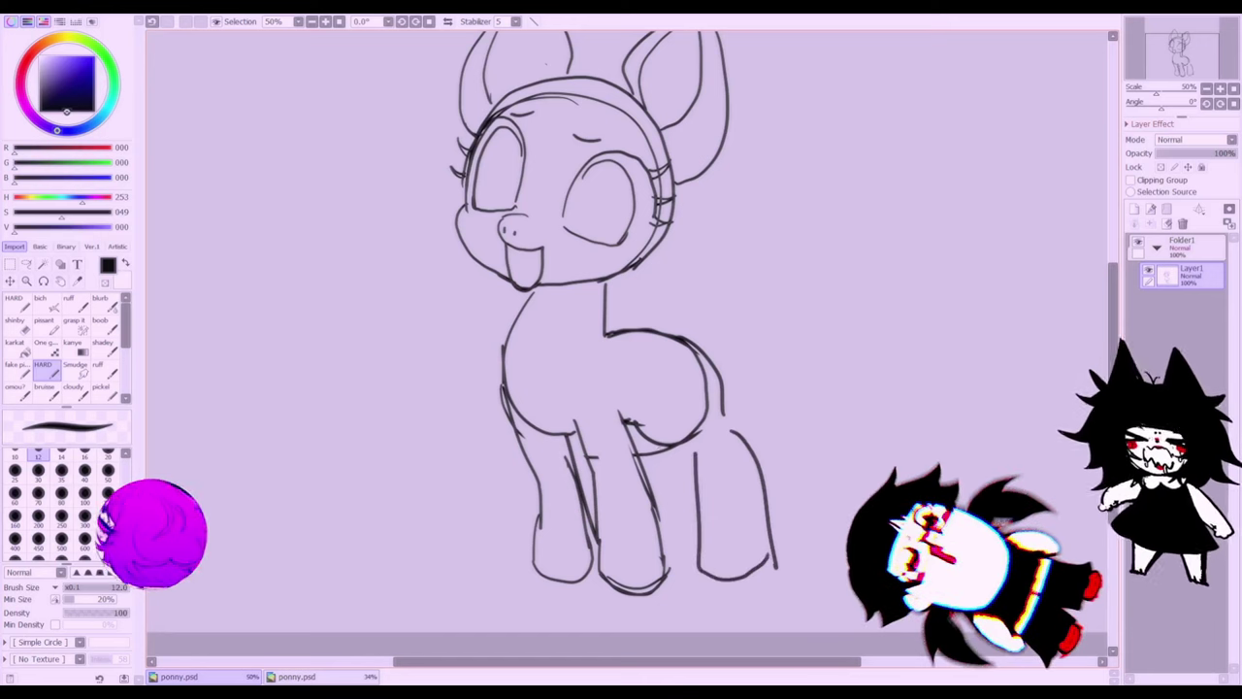
pyautogui.moveTo(666, 449); pyautogui.dragTo(664, 541)
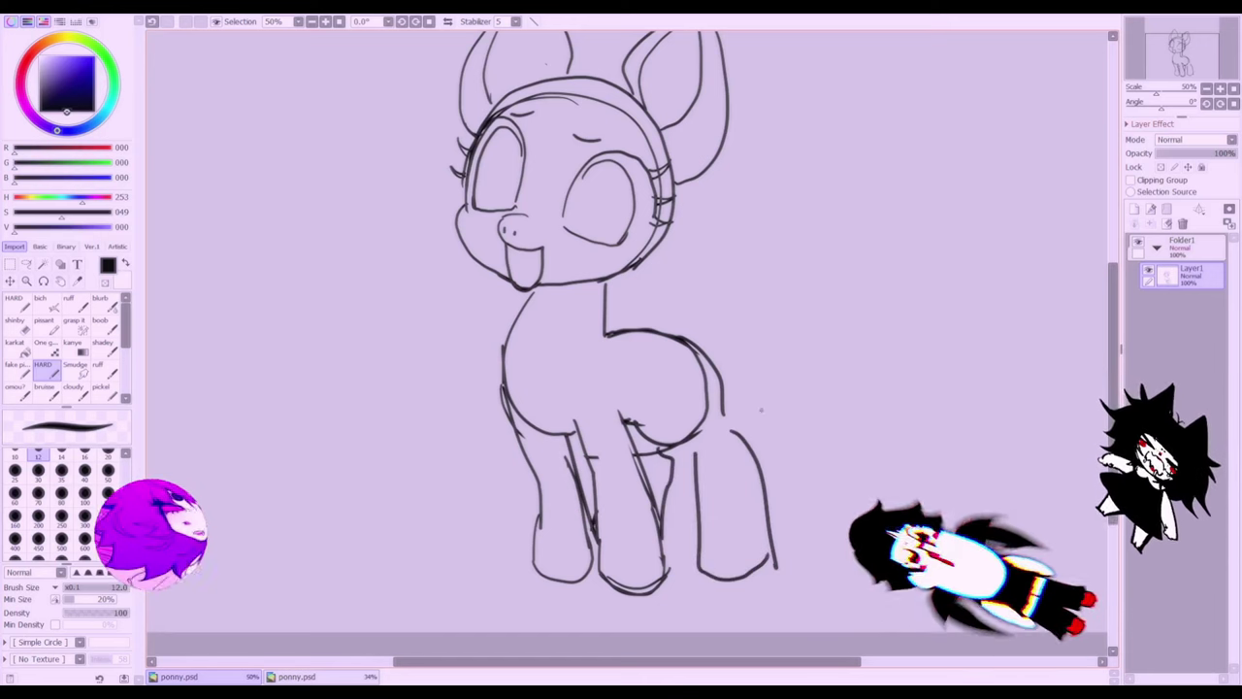
# - Redraw the back of the neck at a slant and strengthen the line along the top of the back
pyautogui.moveTo(603, 282)
pyautogui.mouseDown()
pyautogui.moveTo(583, 327)
pyautogui.moveTo(687, 342)
pyautogui.mouseUp()
pyautogui.click(17, 327)
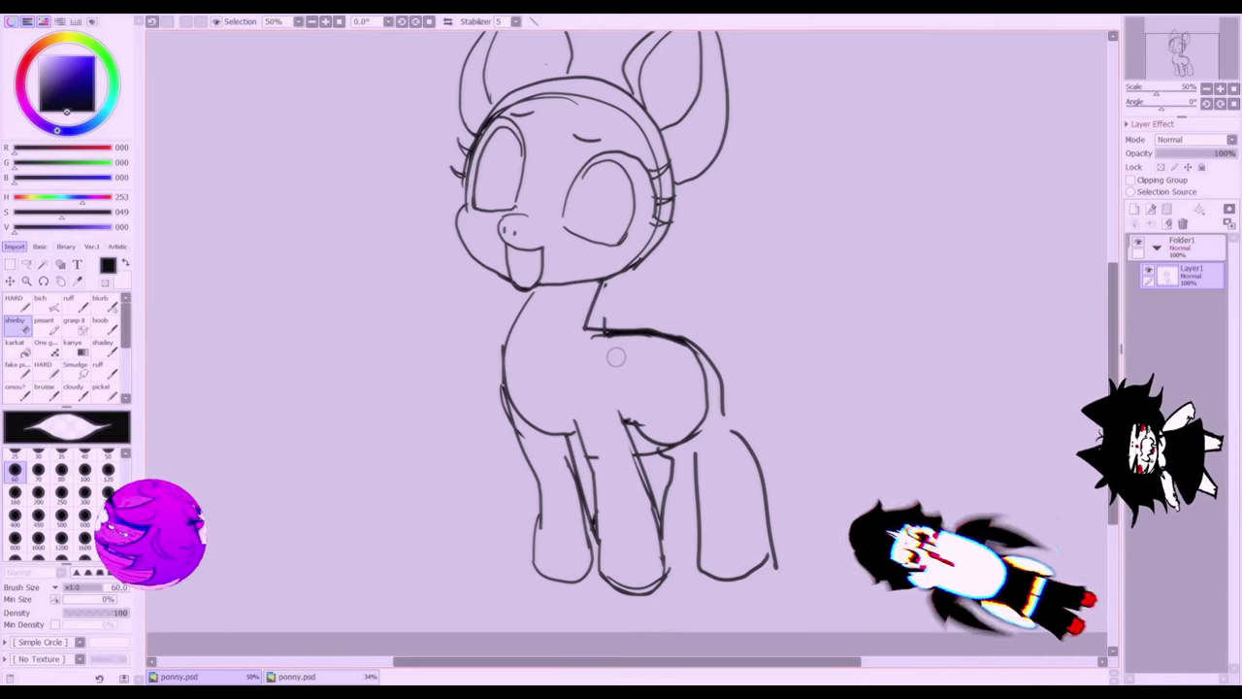
pyautogui.moveTo(1113, 344); pyautogui.dragTo(1132, 300)
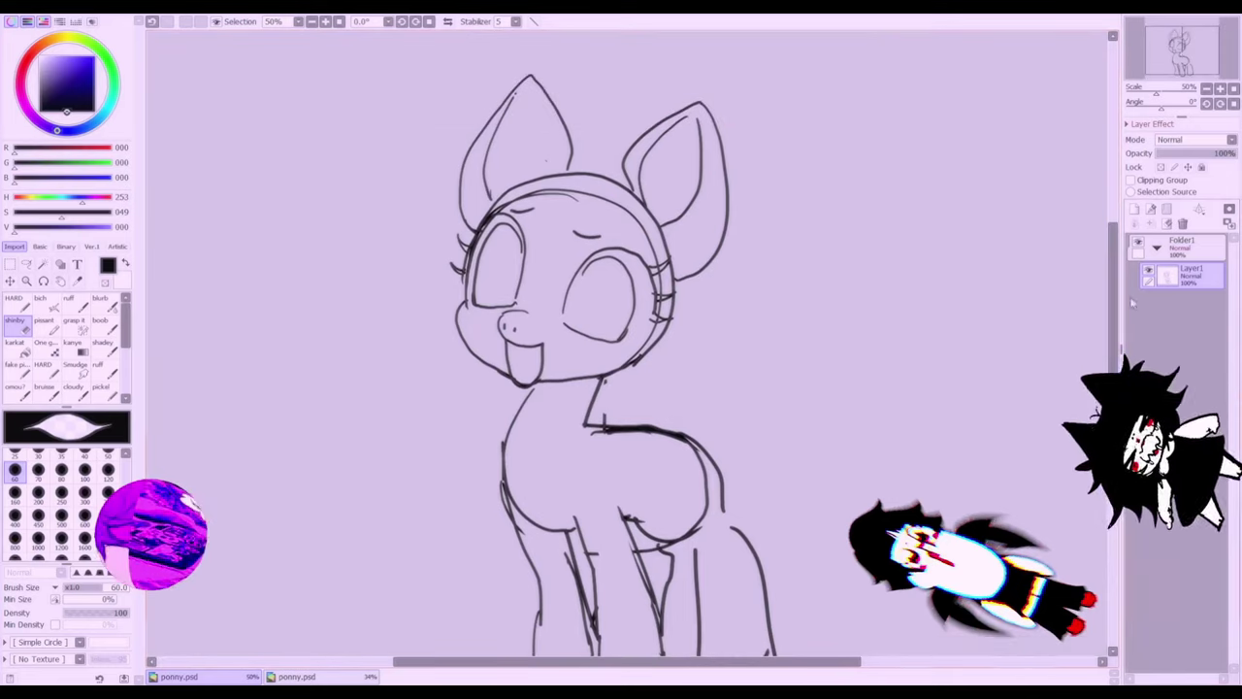
pyautogui.click(1234, 89)
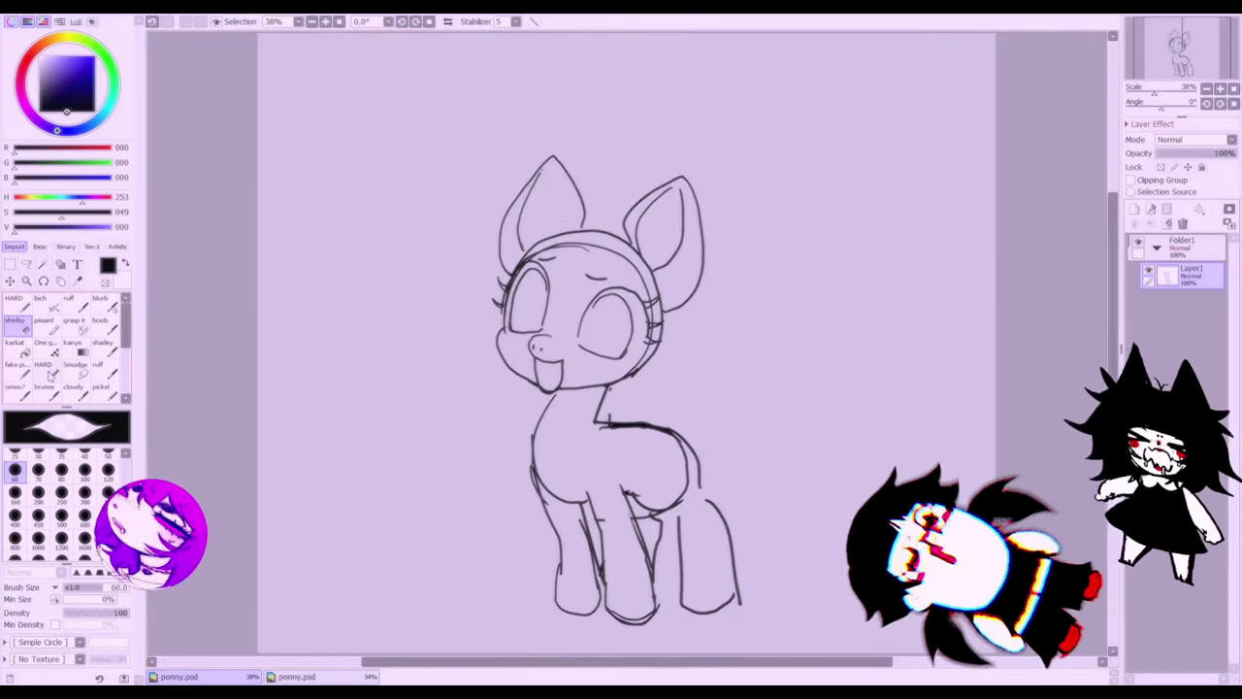
# - Lower the sketch layer's opacity to about 18% and add a new layer above it for the HARD brush
pyautogui.click(44, 366)
pyautogui.click(1170, 154)
pyautogui.click(1134, 209)
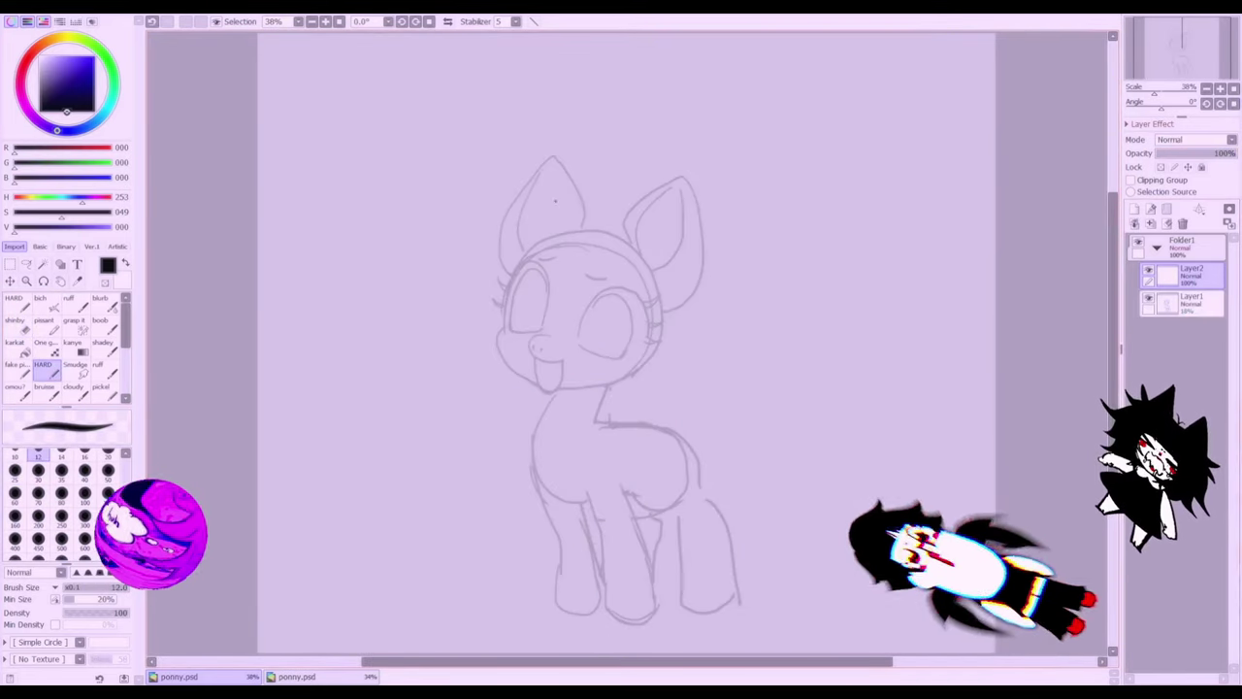
pyautogui.scroll(2, 957, 91)
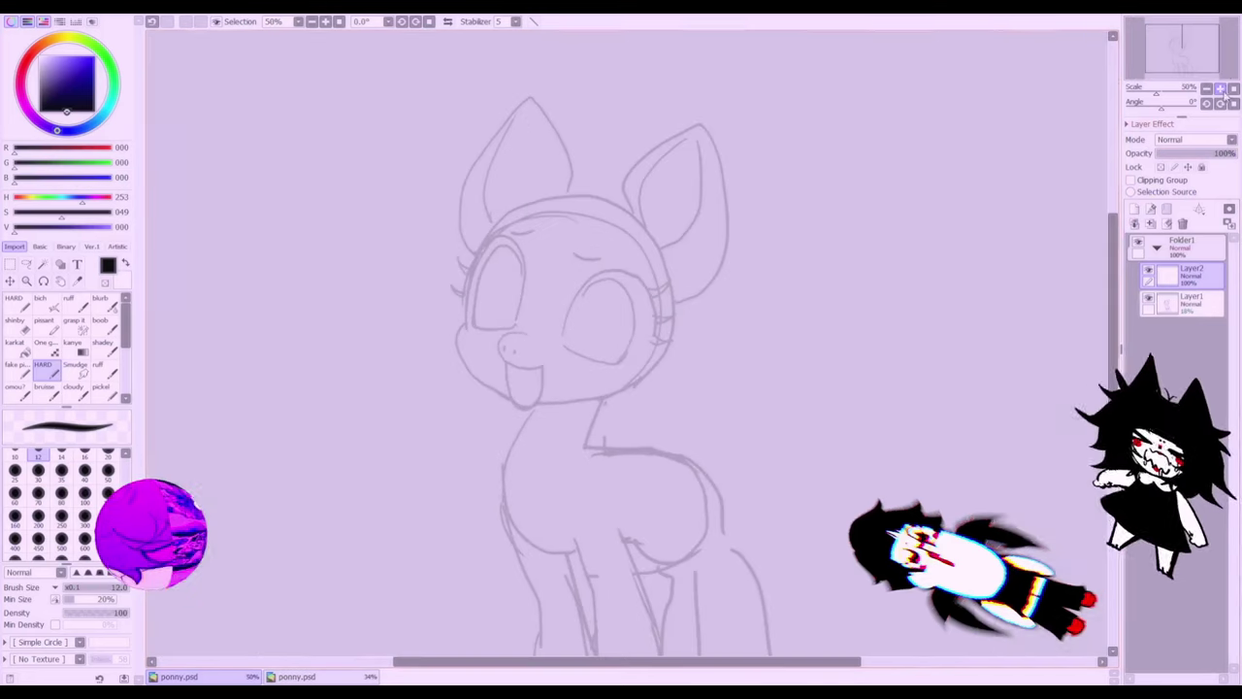
pyautogui.moveTo(564, 155)
pyautogui.mouseDown()
pyautogui.moveTo(659, 94)
pyautogui.moveTo(635, 150)
pyautogui.mouseUp()
pyautogui.moveTo(726, 177)
pyautogui.mouseDown()
pyautogui.moveTo(786, 173)
pyautogui.moveTo(782, 208)
pyautogui.moveTo(723, 284)
pyautogui.moveTo(774, 319)
pyautogui.mouseUp()
pyautogui.hotkey('ctrl', 'z')
pyautogui.hotkey('ctrl', 'z')
pyautogui.hotkey('ctrl', 'z')
pyautogui.moveTo(512, 200); pyautogui.dragTo(430, 244)
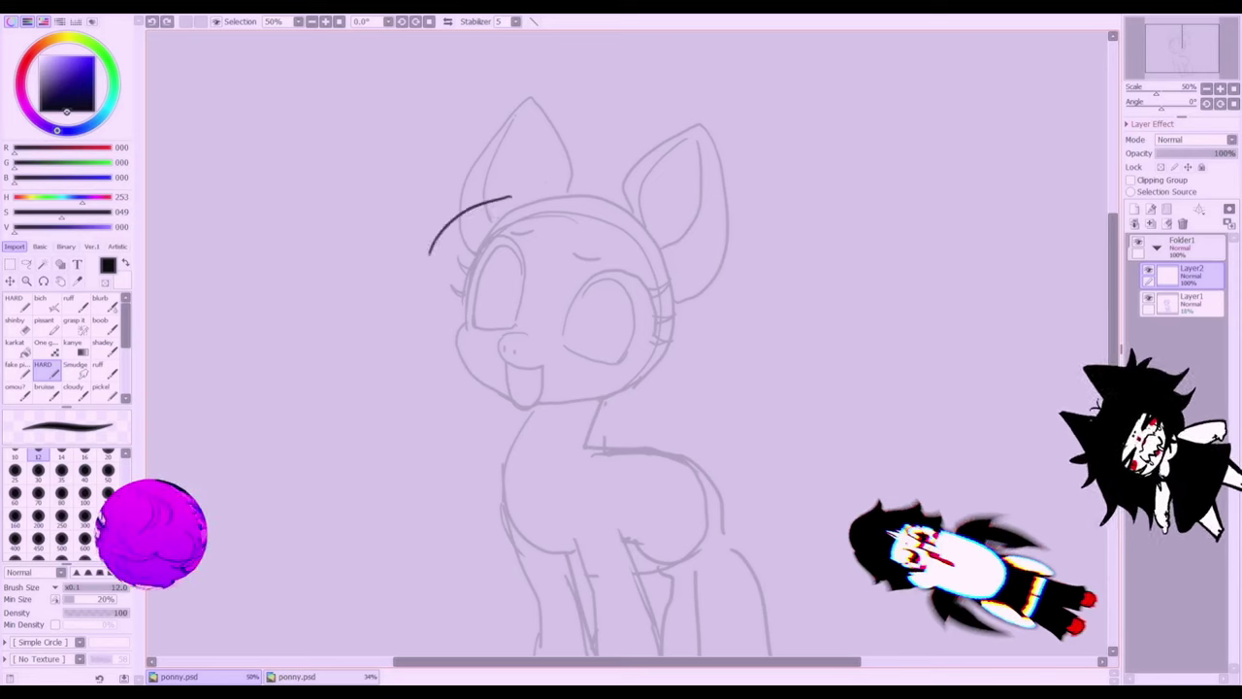
pyautogui.hotkey('ctrl', 'z')
# - Draw swept bangs with pointed tips across the forehead and a spiky tuft of hair above them
pyautogui.moveTo(530, 170)
pyautogui.mouseDown()
pyautogui.moveTo(499, 175)
pyautogui.moveTo(429, 238)
pyautogui.mouseUp()
pyautogui.moveTo(476, 206)
pyautogui.mouseDown()
pyautogui.moveTo(442, 250)
pyautogui.moveTo(616, 269)
pyautogui.mouseUp()
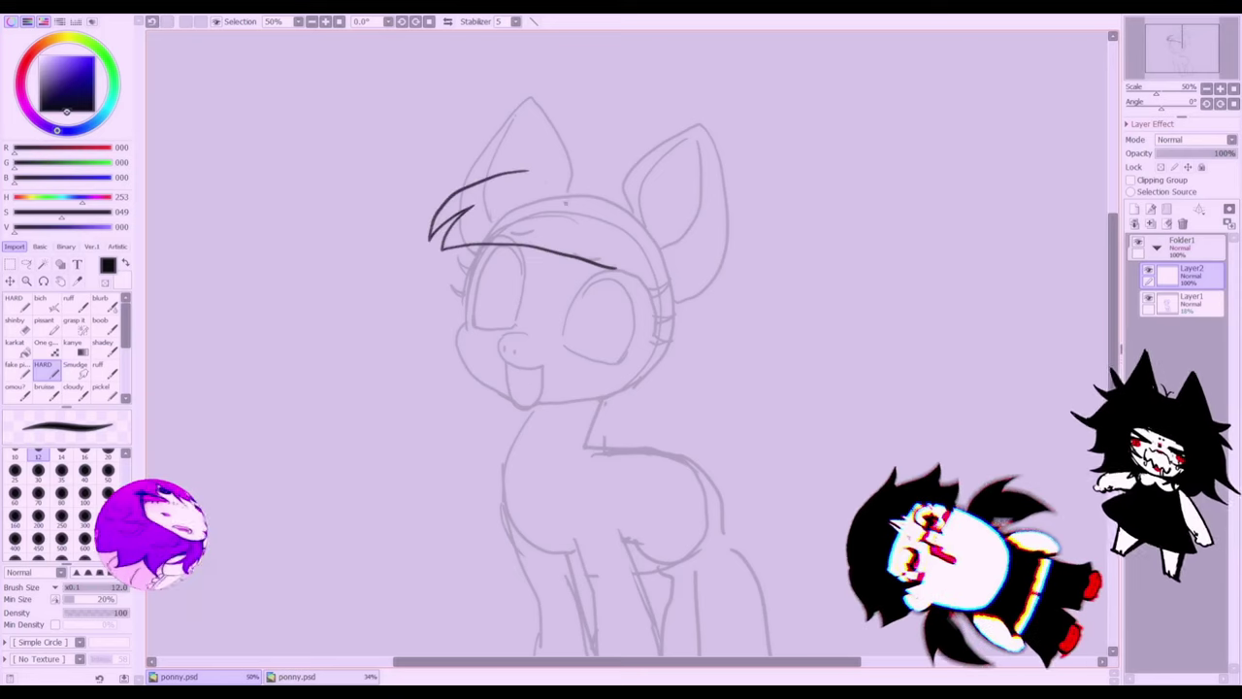
pyautogui.moveTo(557, 163)
pyautogui.mouseDown()
pyautogui.moveTo(545, 118)
pyautogui.moveTo(560, 109)
pyautogui.mouseUp()
pyautogui.hotkey('ctrl', 'z')
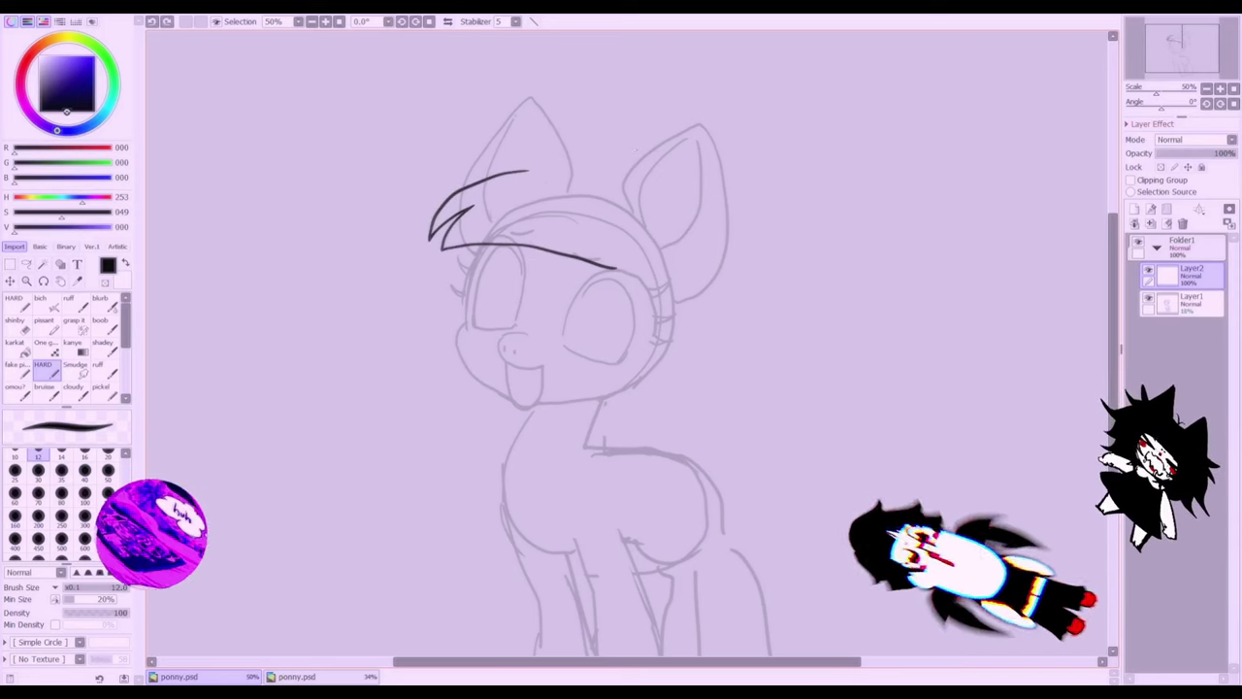
pyautogui.moveTo(638, 152)
pyautogui.mouseDown()
pyautogui.moveTo(565, 93)
pyautogui.moveTo(542, 138)
pyautogui.moveTo(482, 173)
pyautogui.moveTo(534, 172)
pyautogui.mouseUp()
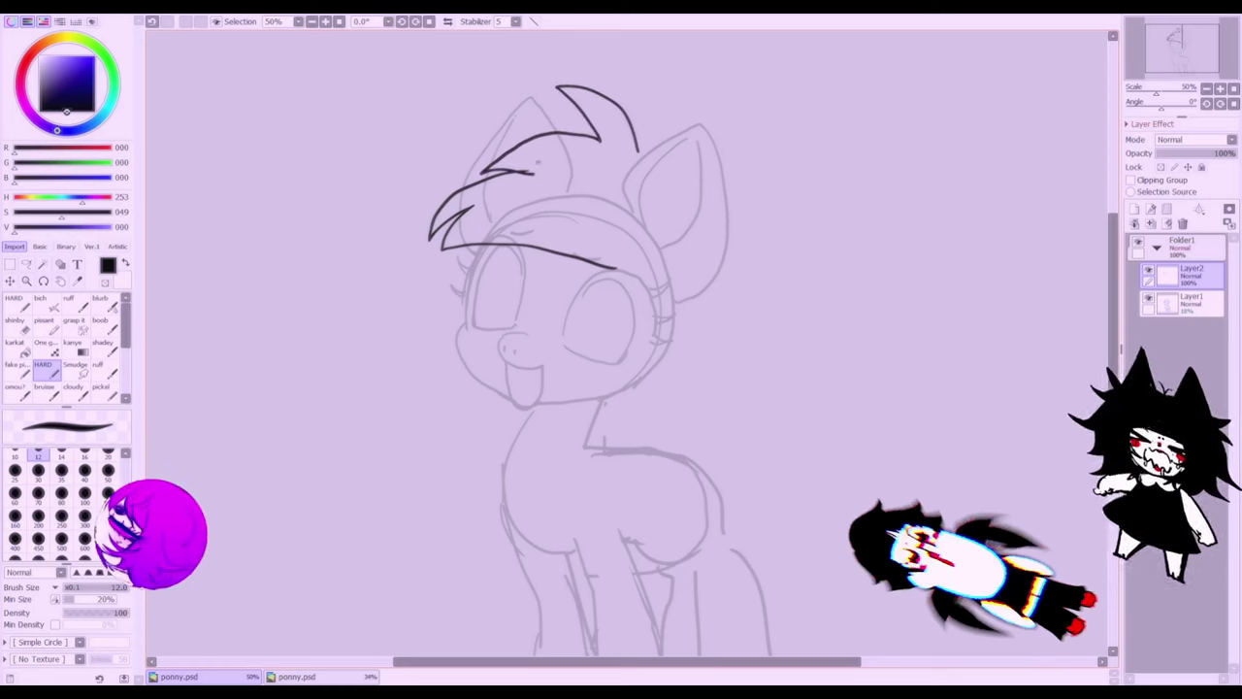
# - Draw the hair tuft beside the near ear, the cheek line, and a spiky mane running down the back of the neck
pyautogui.moveTo(595, 229)
pyautogui.mouseDown()
pyautogui.moveTo(590, 256)
pyautogui.moveTo(645, 280)
pyautogui.mouseUp()
pyautogui.moveTo(638, 154)
pyautogui.mouseDown()
pyautogui.moveTo(680, 134)
pyautogui.moveTo(652, 245)
pyautogui.moveTo(658, 284)
pyautogui.moveTo(627, 385)
pyautogui.moveTo(596, 402)
pyautogui.moveTo(590, 433)
pyautogui.mouseUp()
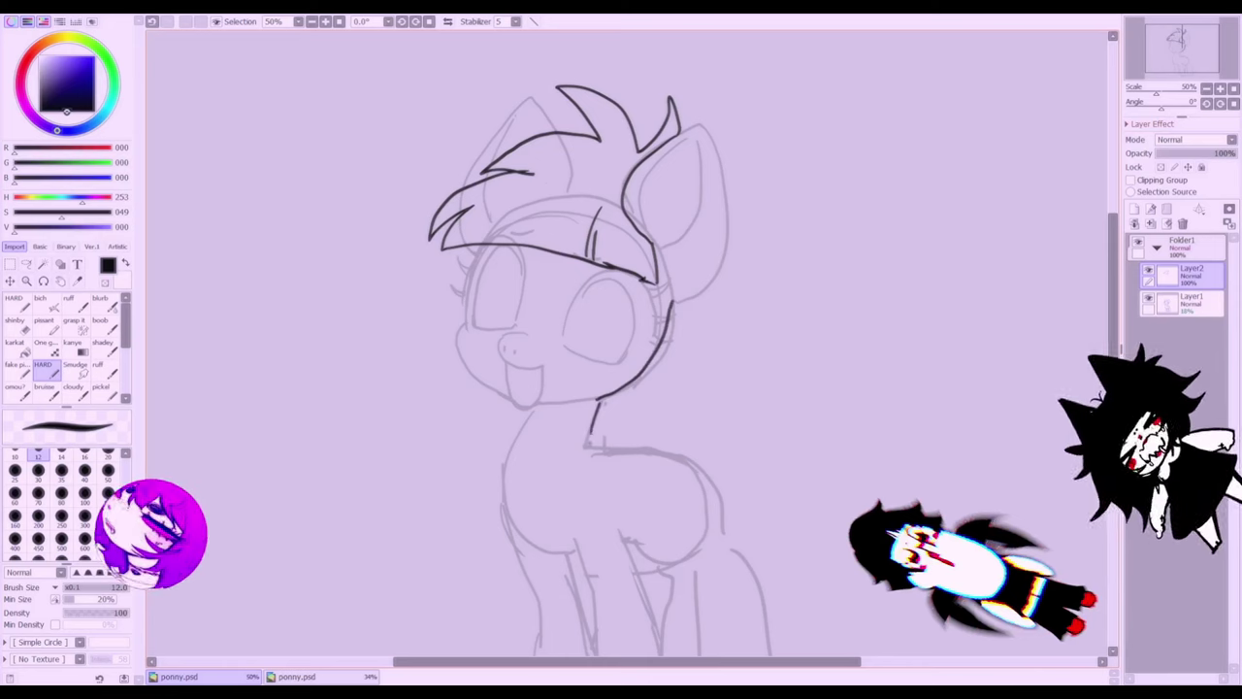
pyautogui.moveTo(741, 202); pyautogui.dragTo(801, 278)
pyautogui.hotkey('ctrl', 'z')
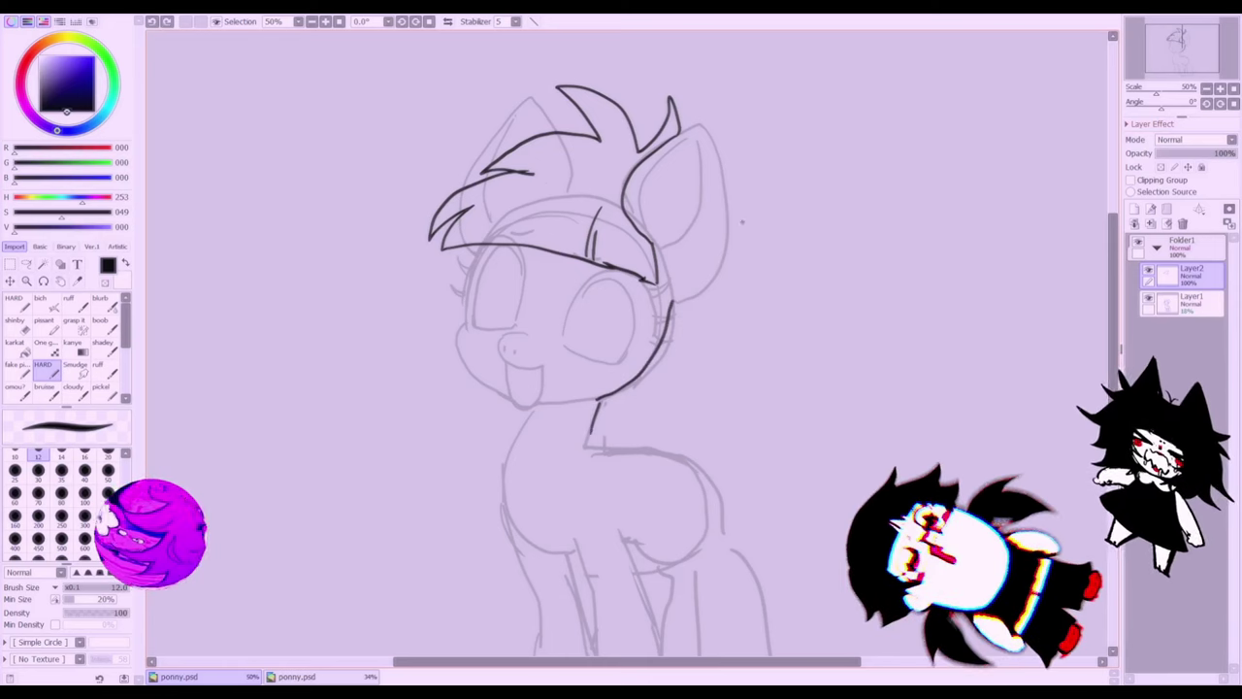
pyautogui.moveTo(590, 444)
pyautogui.mouseDown()
pyautogui.moveTo(753, 354)
pyautogui.moveTo(720, 341)
pyautogui.moveTo(761, 249)
pyautogui.moveTo(723, 173)
pyautogui.moveTo(720, 233)
pyautogui.mouseUp()
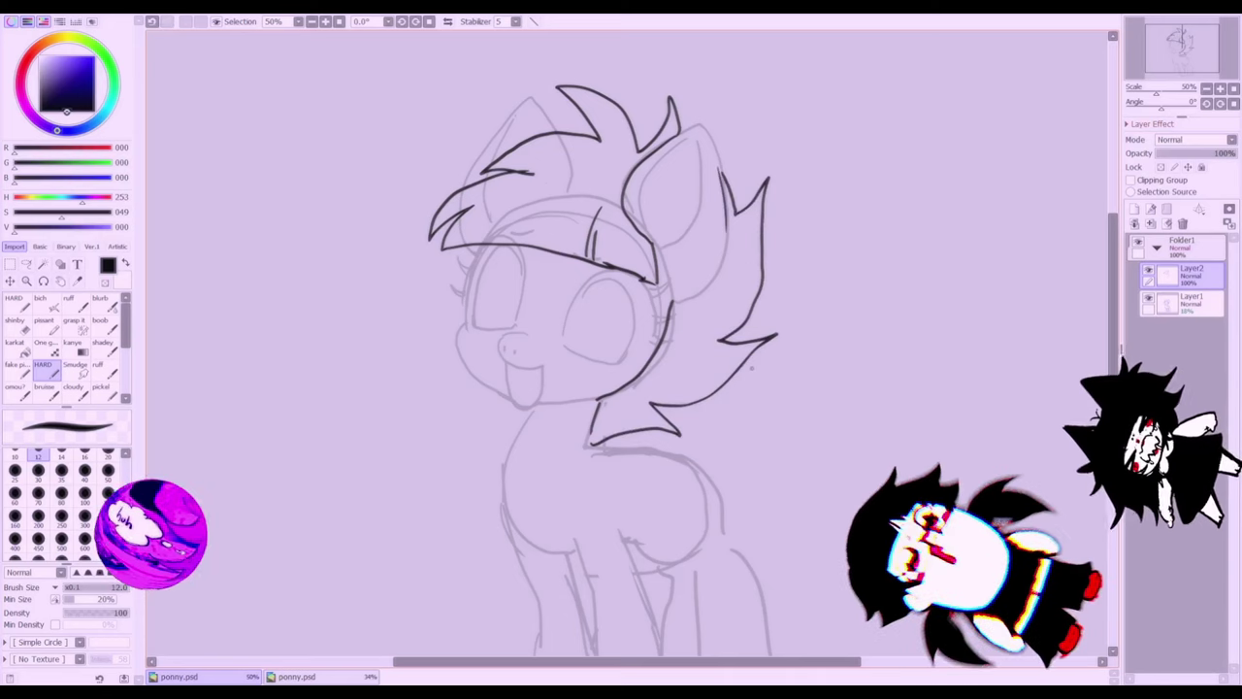
# - Draw the near eye half-closed with an eyelid line, an arched upper edge and short lashes along the cheek
pyautogui.moveTo(1112, 289); pyautogui.dragTo(1112, 307)
pyautogui.moveTo(562, 287); pyautogui.dragTo(656, 289)
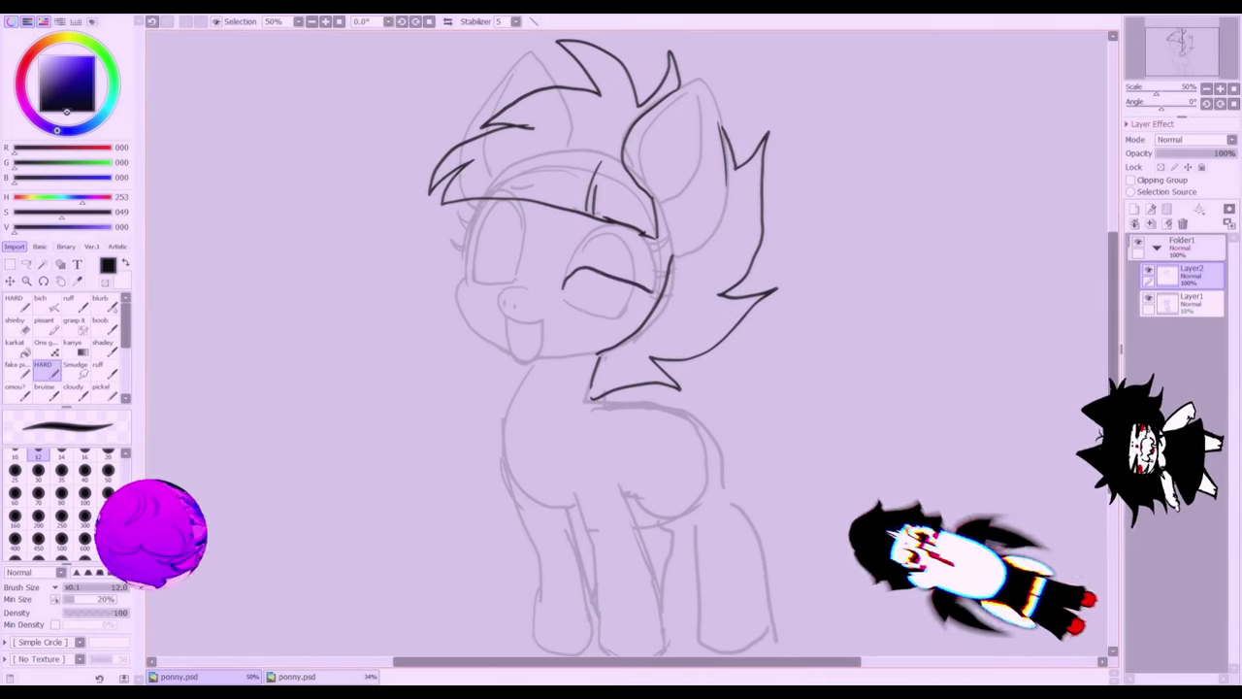
pyautogui.hotkey('ctrl', 'z')
pyautogui.moveTo(556, 288)
pyautogui.mouseDown()
pyautogui.moveTo(590, 270)
pyautogui.moveTo(652, 289)
pyautogui.moveTo(573, 258)
pyautogui.moveTo(649, 262)
pyautogui.moveTo(662, 293)
pyautogui.moveTo(650, 305)
pyautogui.mouseUp()
pyautogui.moveTo(664, 303); pyautogui.dragTo(640, 319)
pyautogui.moveTo(648, 318); pyautogui.dragTo(634, 327)
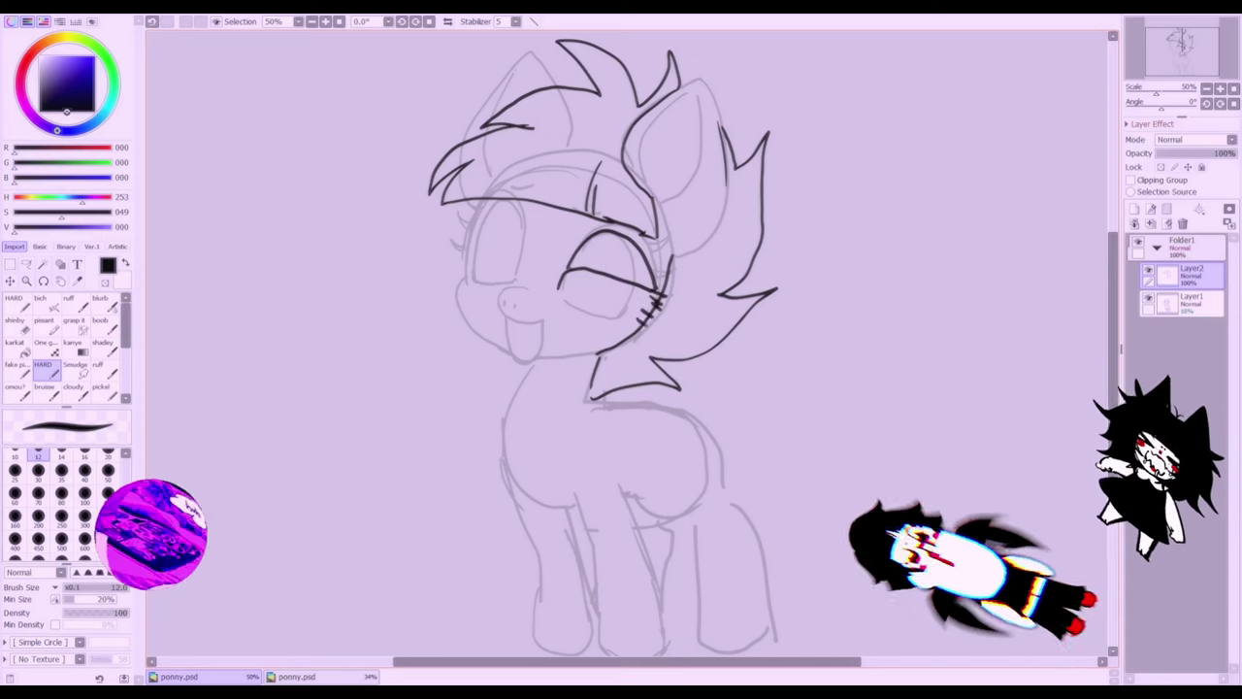
# - Mirror the view horizontally, draw the highlight bars in the near eye, and fill its outer section black
pyautogui.click(447, 21)
pyautogui.moveTo(619, 246)
pyautogui.mouseDown()
pyautogui.moveTo(626, 280)
pyautogui.moveTo(648, 272)
pyautogui.mouseUp()
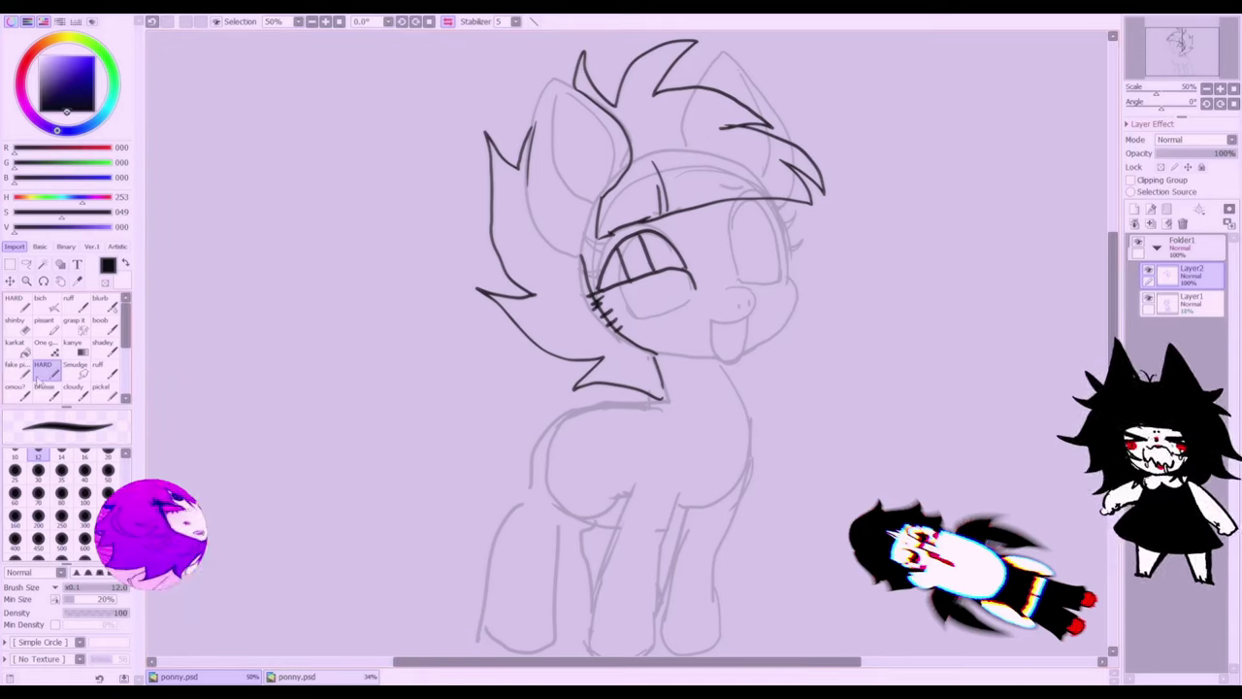
pyautogui.click(19, 350)
pyautogui.click(615, 272)
pyautogui.click(668, 250)
pyautogui.hotkey('ctrl', 'z')
pyautogui.click(48, 351)
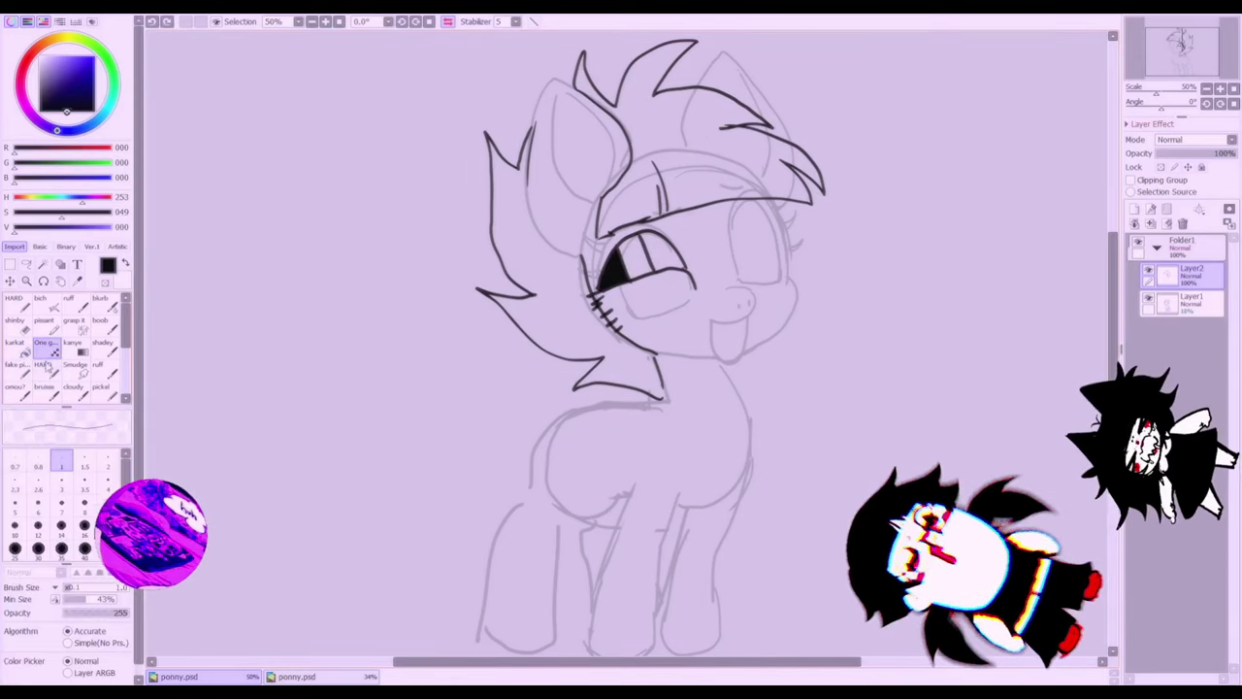
pyautogui.click(44, 367)
pyautogui.click(19, 350)
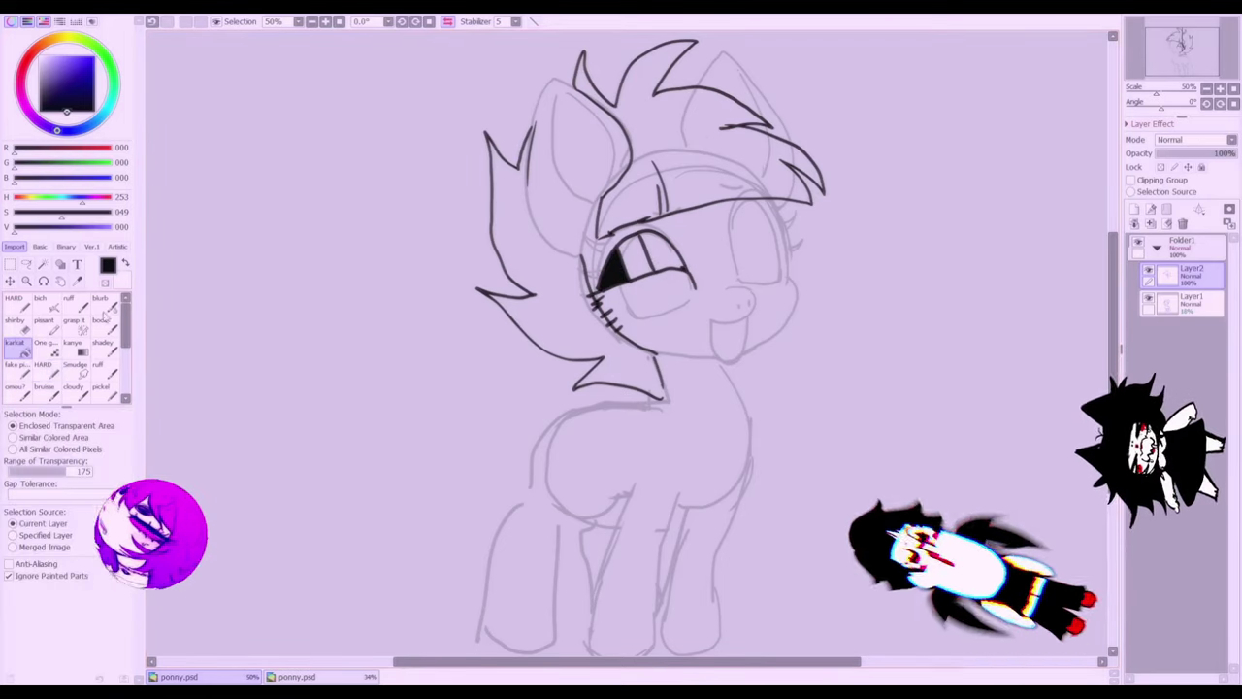
pyautogui.click(636, 258)
pyautogui.click(655, 236)
pyautogui.hotkey('ctrl', 'z')
pyautogui.click(653, 242)
pyautogui.hotkey('ctrl', 'z')
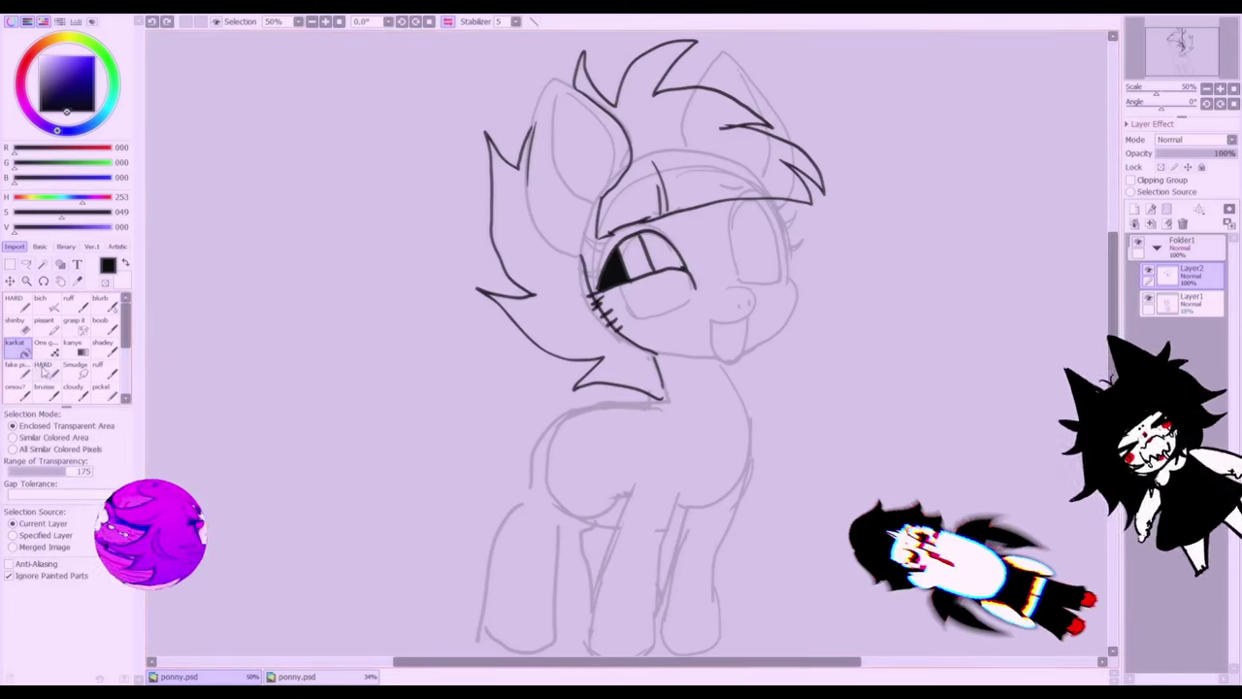
# - Fill the inner section of the near eye black, leaving the highlight bar empty
pyautogui.click(45, 367)
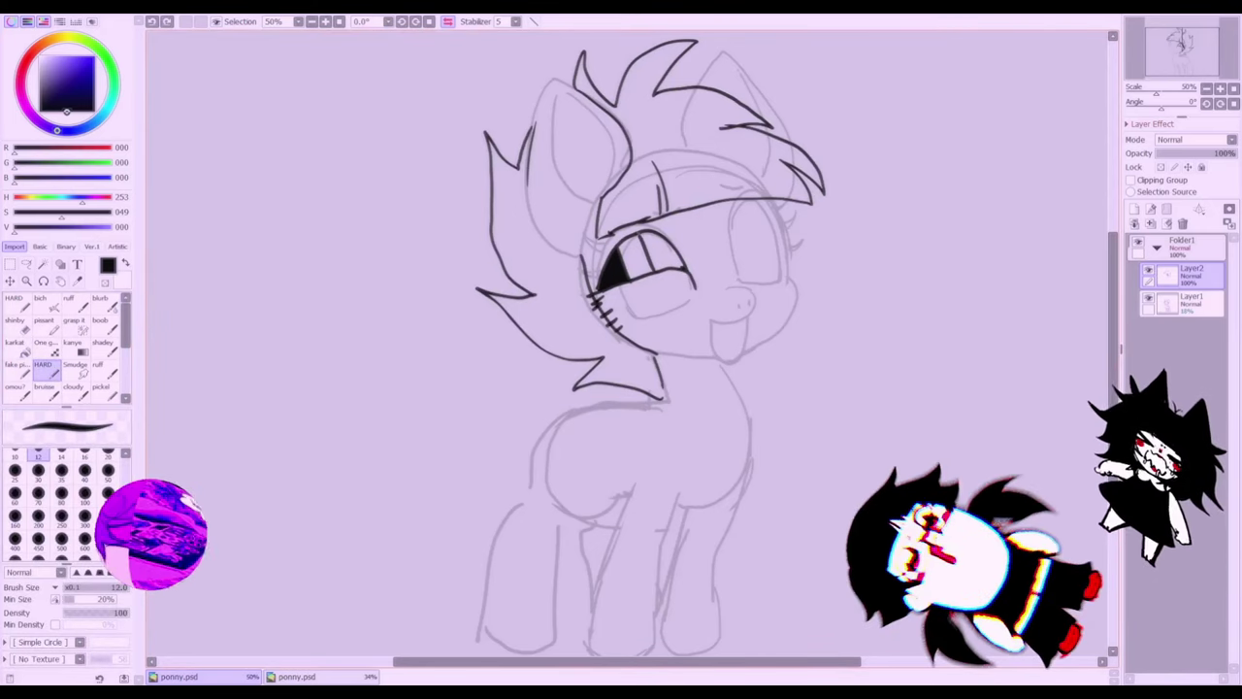
pyautogui.click(17, 348)
pyautogui.click(664, 251)
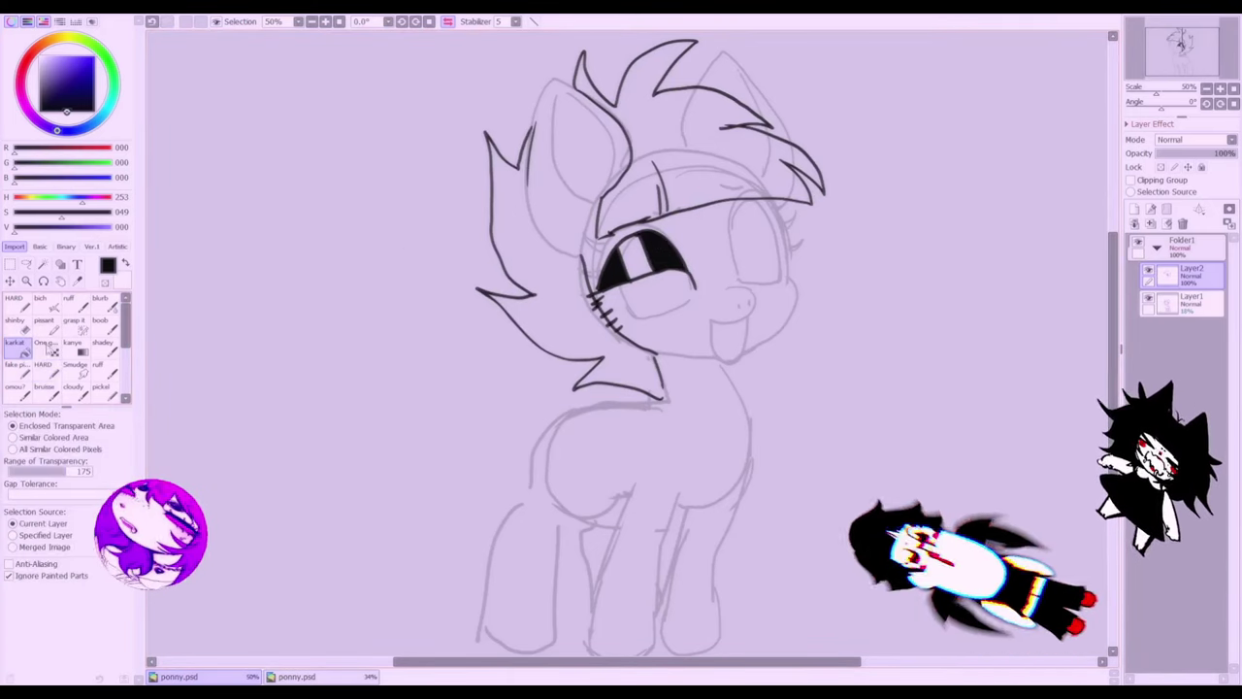
# - Draw the half-closed far eye with lashes and a highlight bar, and fill the sections beside the highlight black
pyautogui.click(44, 369)
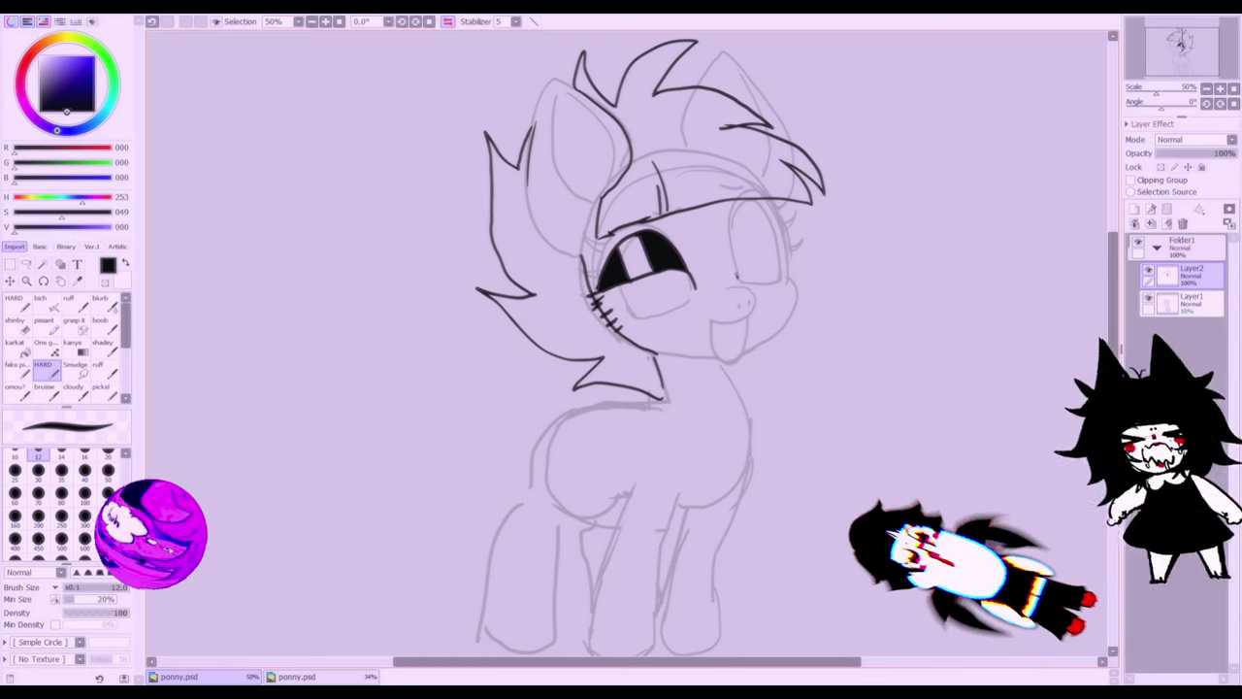
pyautogui.moveTo(738, 279); pyautogui.dragTo(729, 198)
pyautogui.moveTo(736, 249)
pyautogui.mouseDown()
pyautogui.moveTo(774, 239)
pyautogui.moveTo(734, 243)
pyautogui.mouseUp()
pyautogui.moveTo(756, 196)
pyautogui.mouseDown()
pyautogui.moveTo(758, 239)
pyautogui.moveTo(782, 241)
pyautogui.mouseUp()
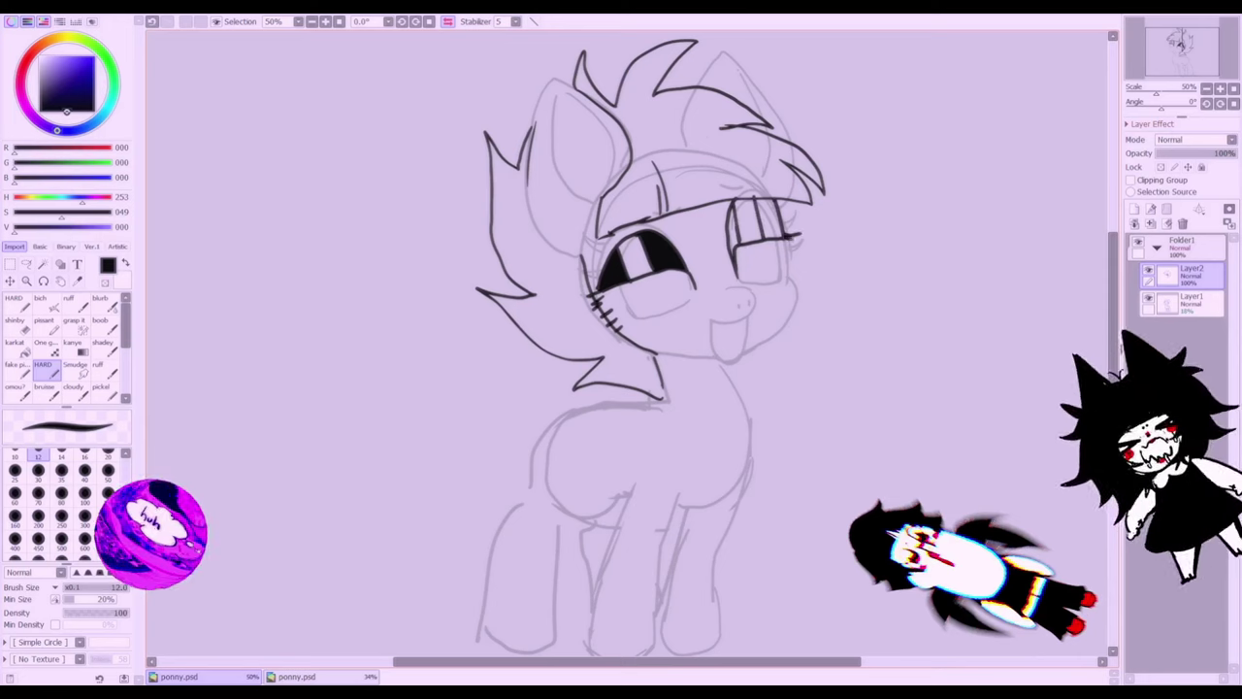
pyautogui.click(17, 347)
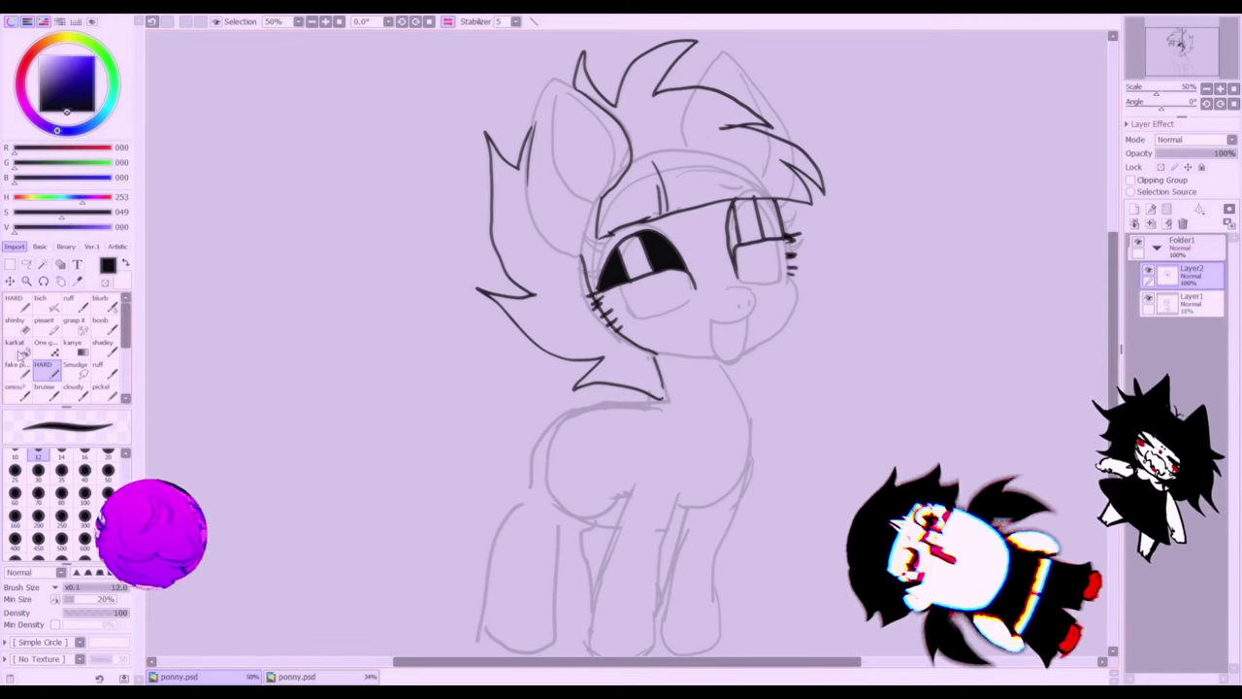
pyautogui.click(733, 232)
pyautogui.click(770, 218)
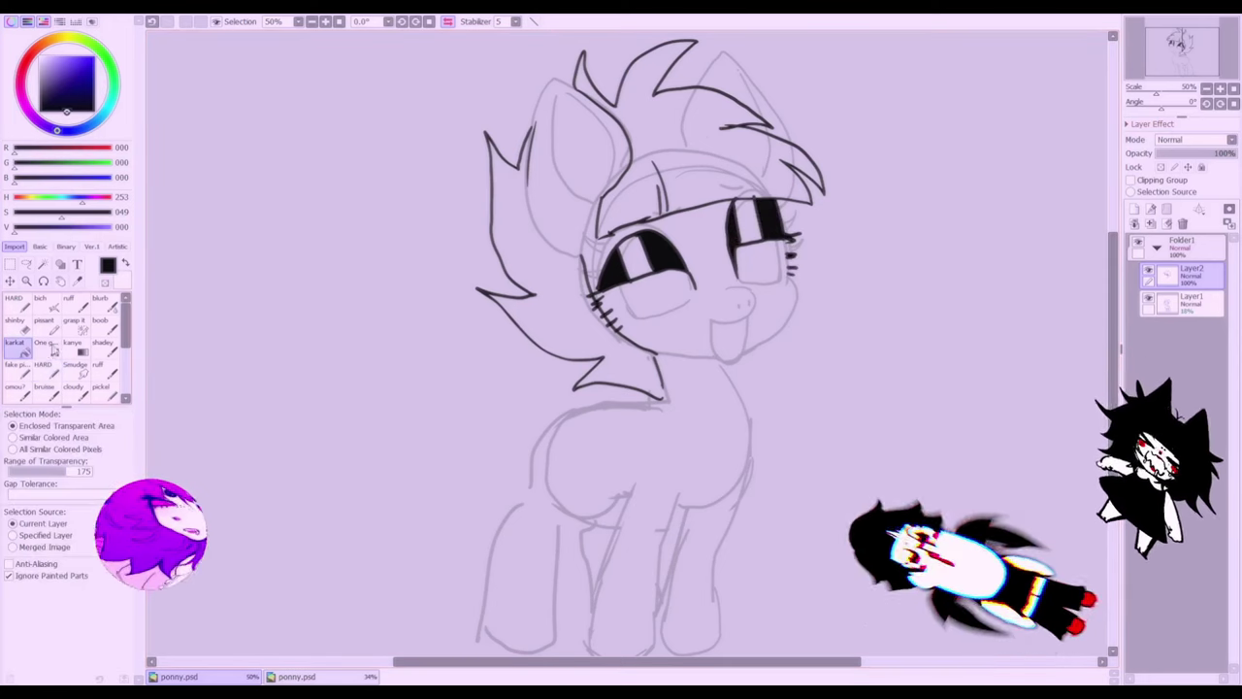
# - Restore the unmirrored view and draw the muzzle, open mouth and rounded lower jaw with the HARD brush
pyautogui.click(43, 368)
pyautogui.click(454, 22)
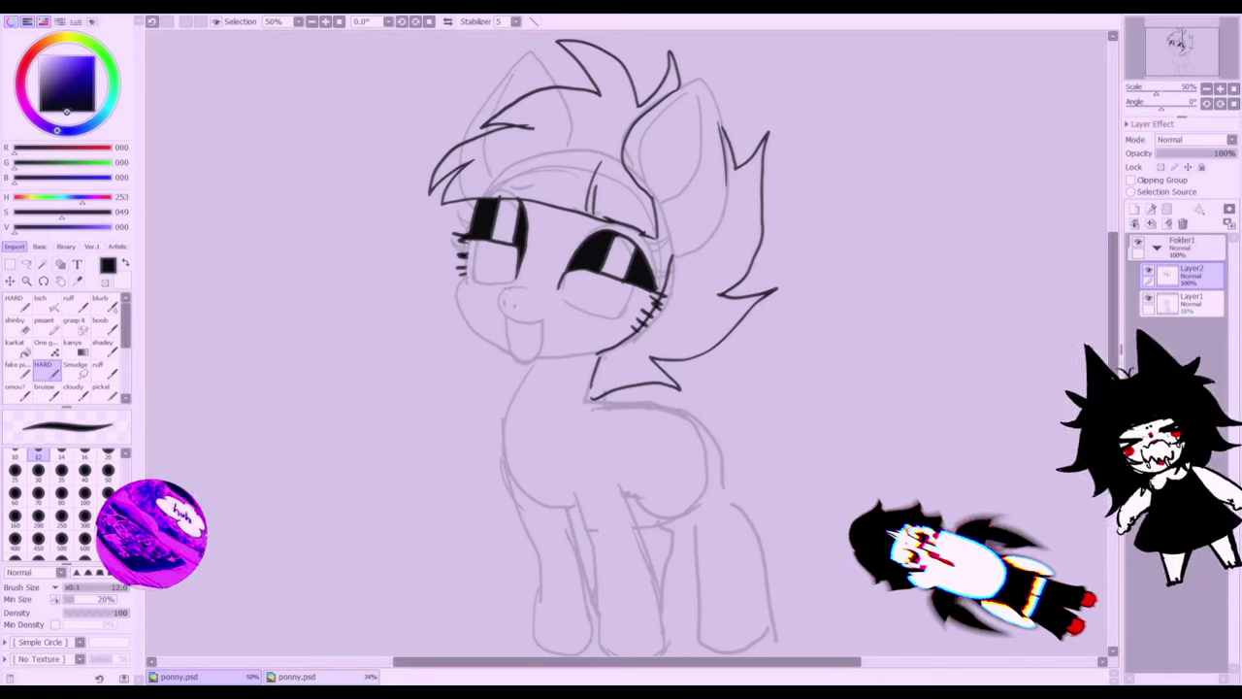
pyautogui.moveTo(510, 288); pyautogui.dragTo(541, 321)
pyautogui.moveTo(542, 322)
pyautogui.mouseDown()
pyautogui.moveTo(533, 352)
pyautogui.moveTo(516, 325)
pyautogui.mouseUp()
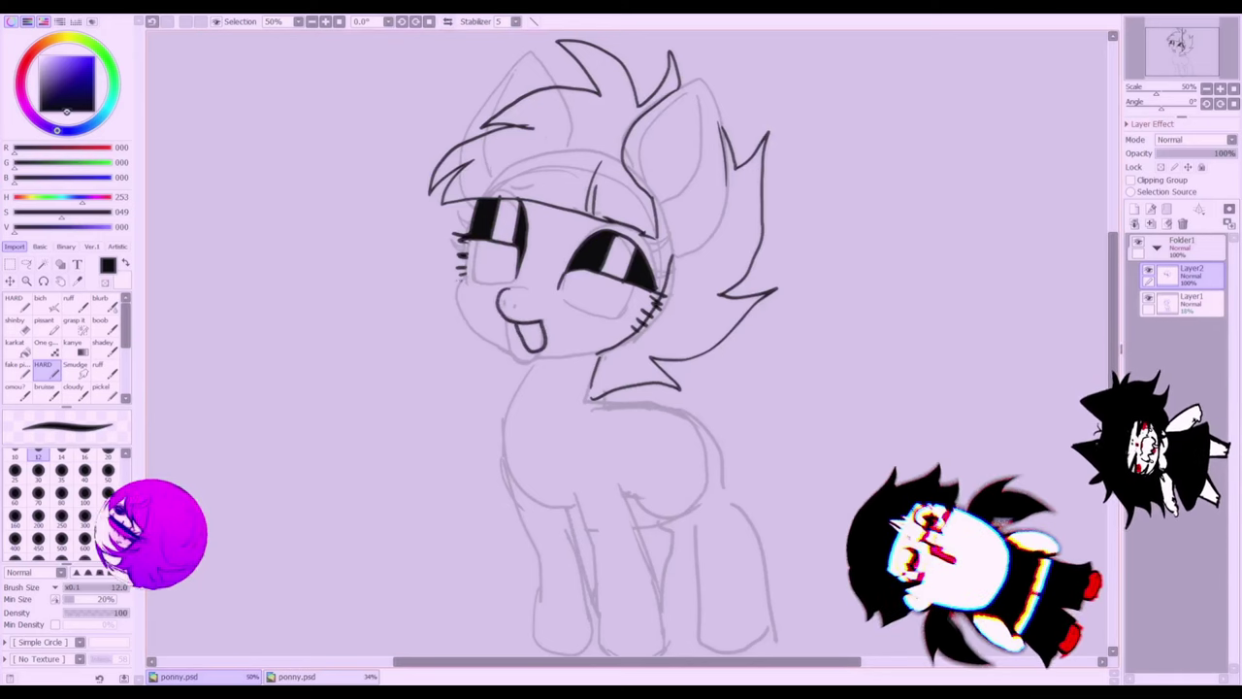
pyautogui.moveTo(462, 278)
pyautogui.mouseDown()
pyautogui.moveTo(502, 354)
pyautogui.moveTo(548, 359)
pyautogui.mouseUp()
# - Draw the chest curve below the chin and the back line from the neck around the rump
pyautogui.moveTo(514, 480)
pyautogui.mouseDown()
pyautogui.moveTo(502, 433)
pyautogui.moveTo(535, 361)
pyautogui.mouseUp()
pyautogui.moveTo(1115, 307)
pyautogui.mouseDown()
pyautogui.moveTo(1123, 287)
pyautogui.moveTo(1116, 380)
pyautogui.mouseUp()
pyautogui.moveTo(586, 188)
pyautogui.mouseDown()
pyautogui.moveTo(660, 217)
pyautogui.moveTo(714, 312)
pyautogui.mouseUp()
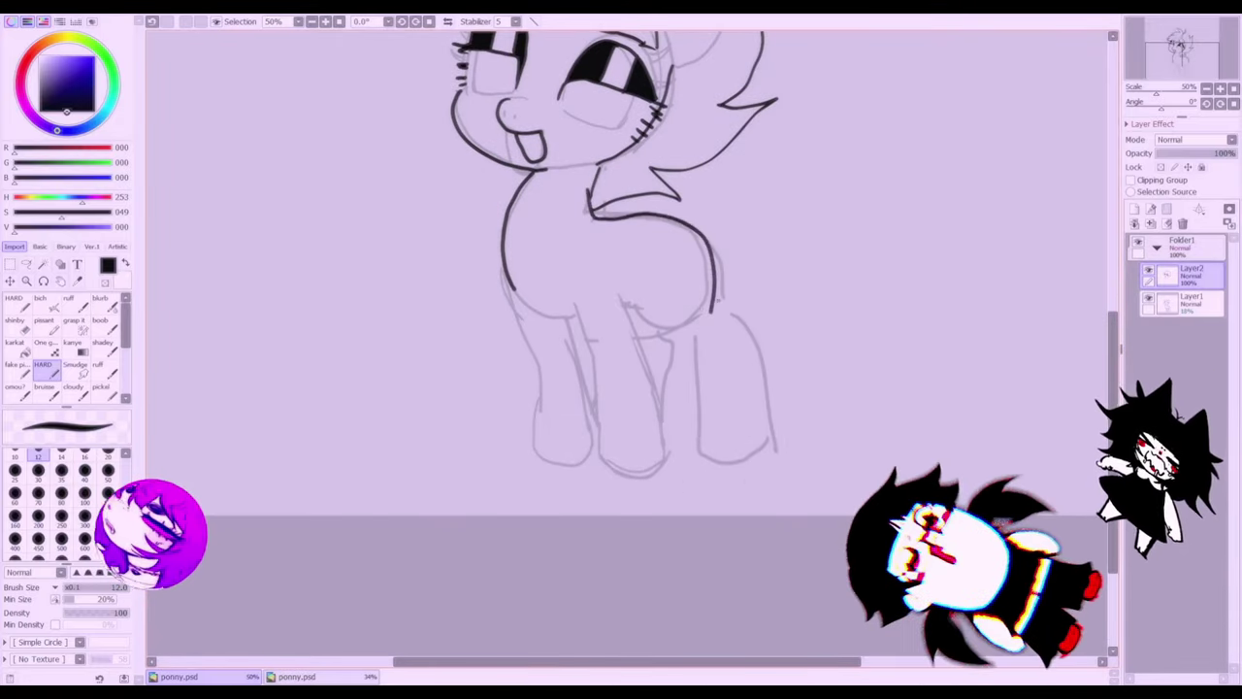
# - Draw the belly line, the near hind leg and the near front leg with its rounded hoof
pyautogui.moveTo(619, 302)
pyautogui.mouseDown()
pyautogui.moveTo(685, 338)
pyautogui.moveTo(705, 444)
pyautogui.mouseUp()
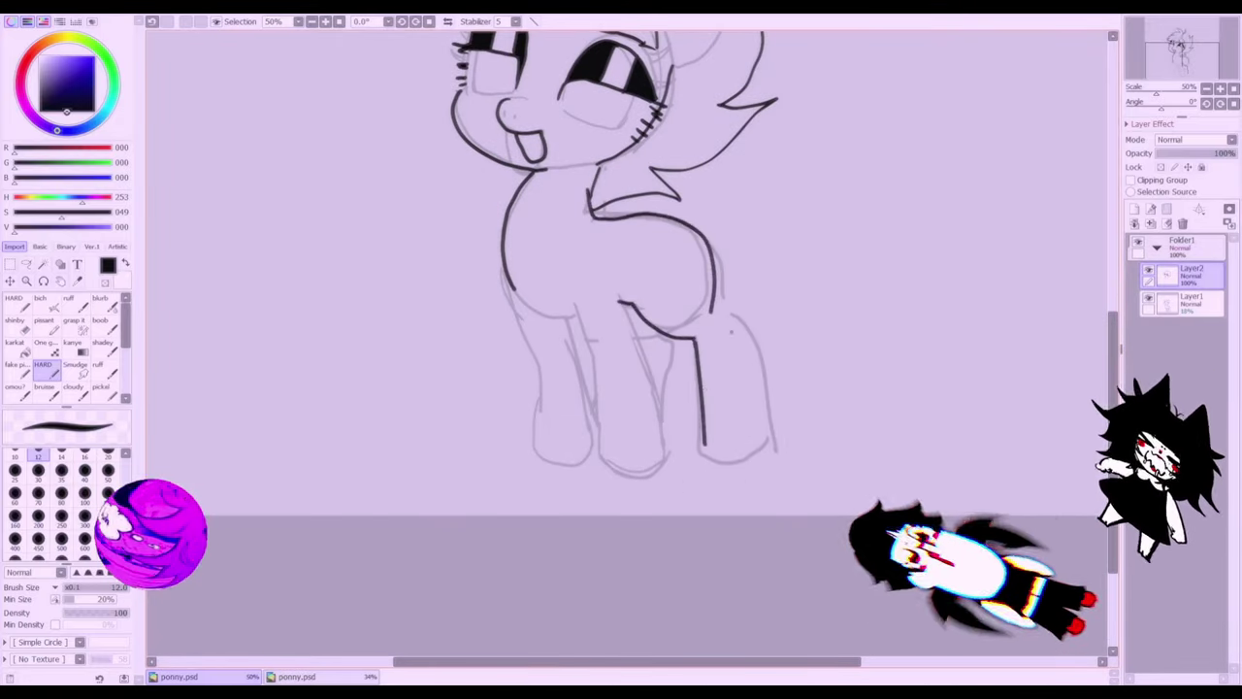
pyautogui.moveTo(714, 314)
pyautogui.mouseDown()
pyautogui.moveTo(749, 349)
pyautogui.moveTo(772, 443)
pyautogui.mouseUp()
pyautogui.moveTo(621, 304); pyautogui.dragTo(659, 456)
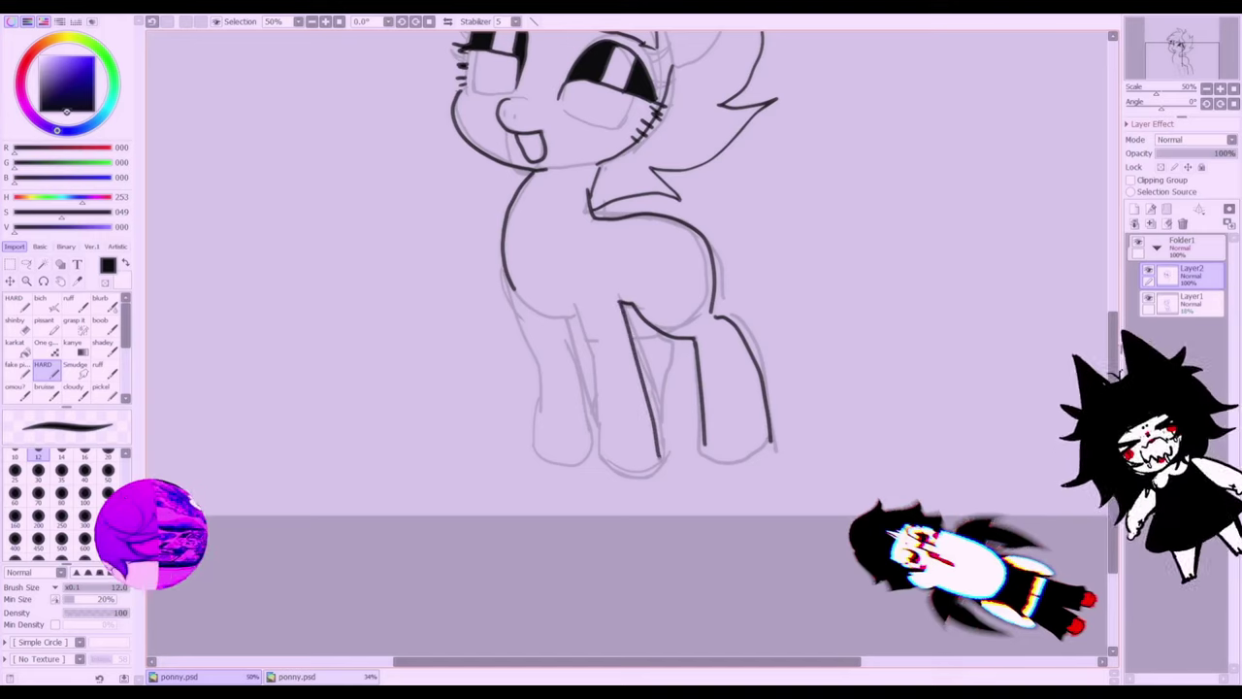
pyautogui.moveTo(576, 311)
pyautogui.mouseDown()
pyautogui.moveTo(600, 457)
pyautogui.moveTo(670, 446)
pyautogui.mouseUp()
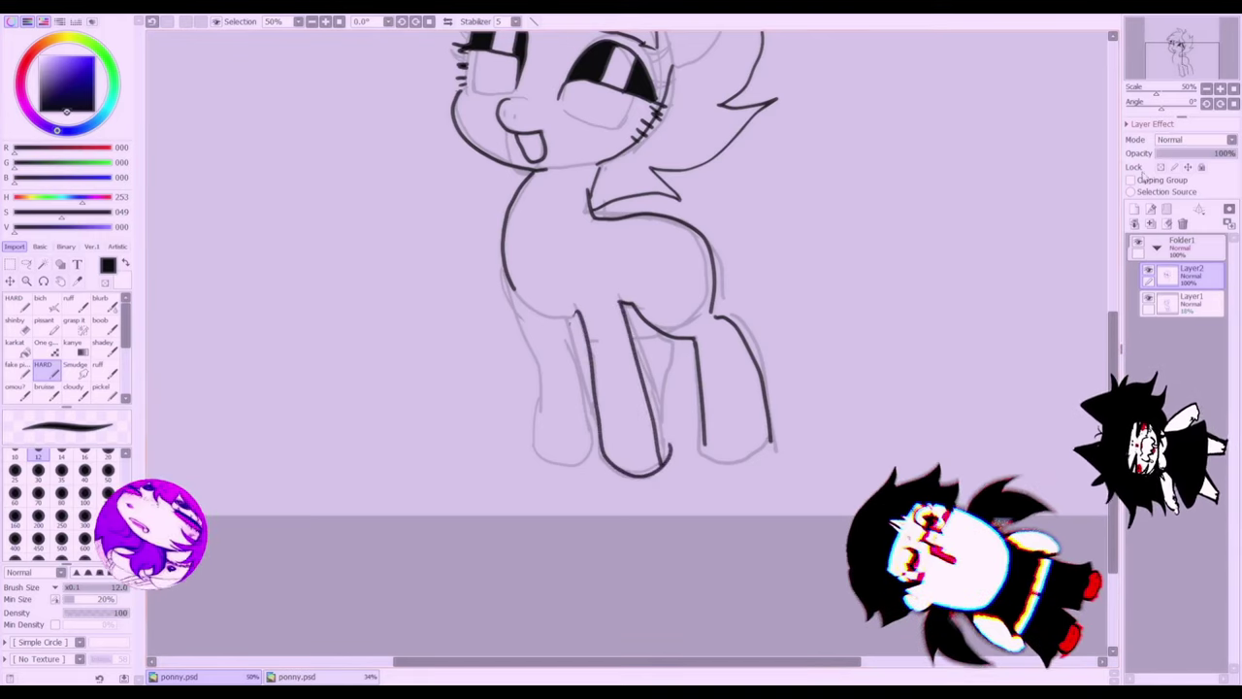
# - Merge the line layer into the sketch layer, and lasso the whole head with its mane to enlarge it and reposition it over the neck
pyautogui.click(1235, 90)
pyautogui.click(1152, 226)
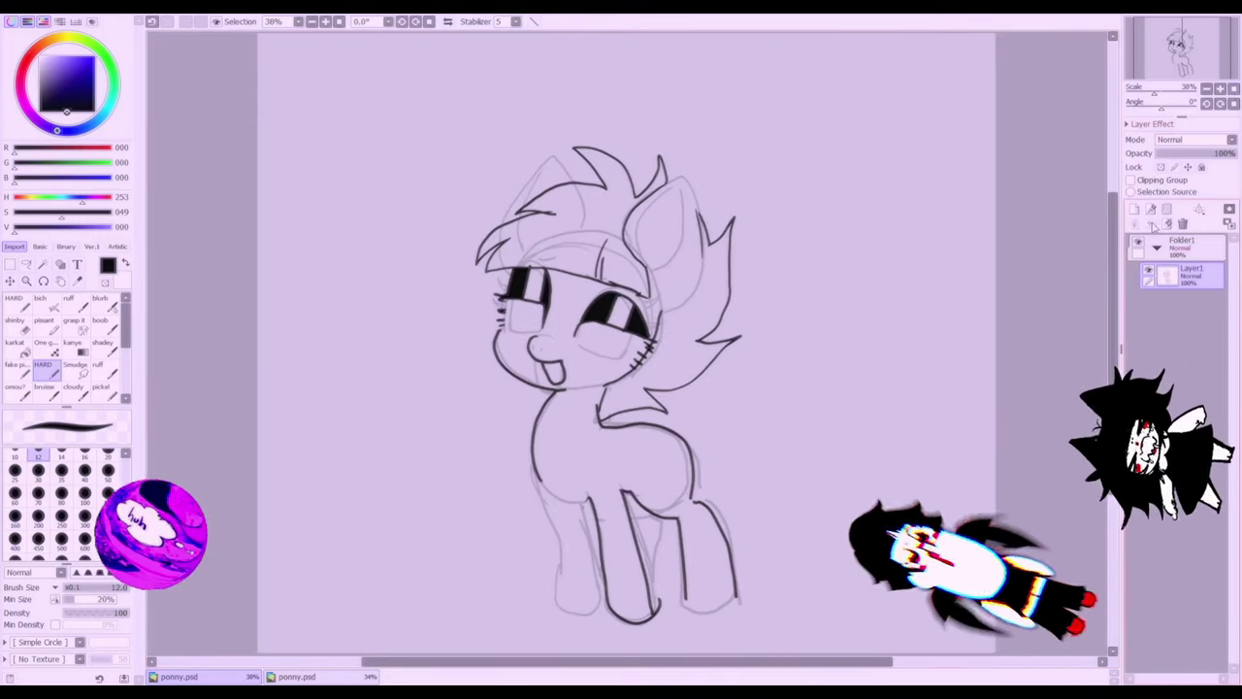
pyautogui.click(27, 264)
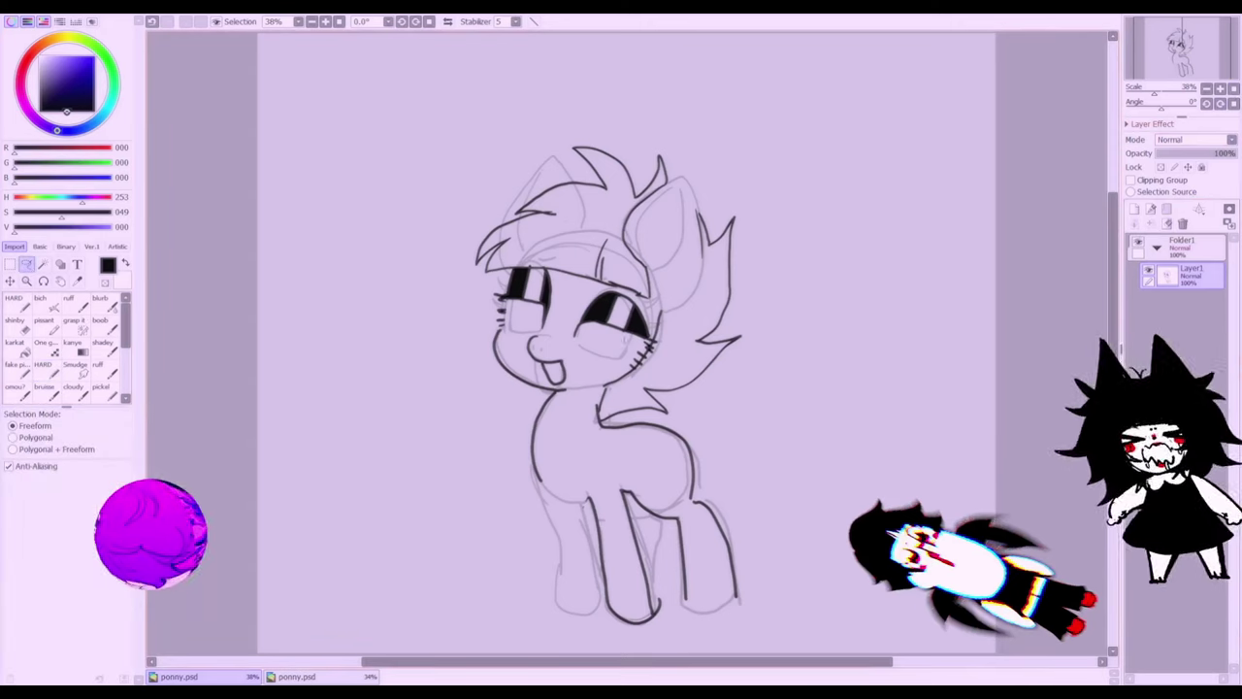
pyautogui.moveTo(596, 415)
pyautogui.mouseDown()
pyautogui.moveTo(747, 393)
pyautogui.moveTo(594, 86)
pyautogui.moveTo(373, 330)
pyautogui.moveTo(398, 412)
pyautogui.mouseUp()
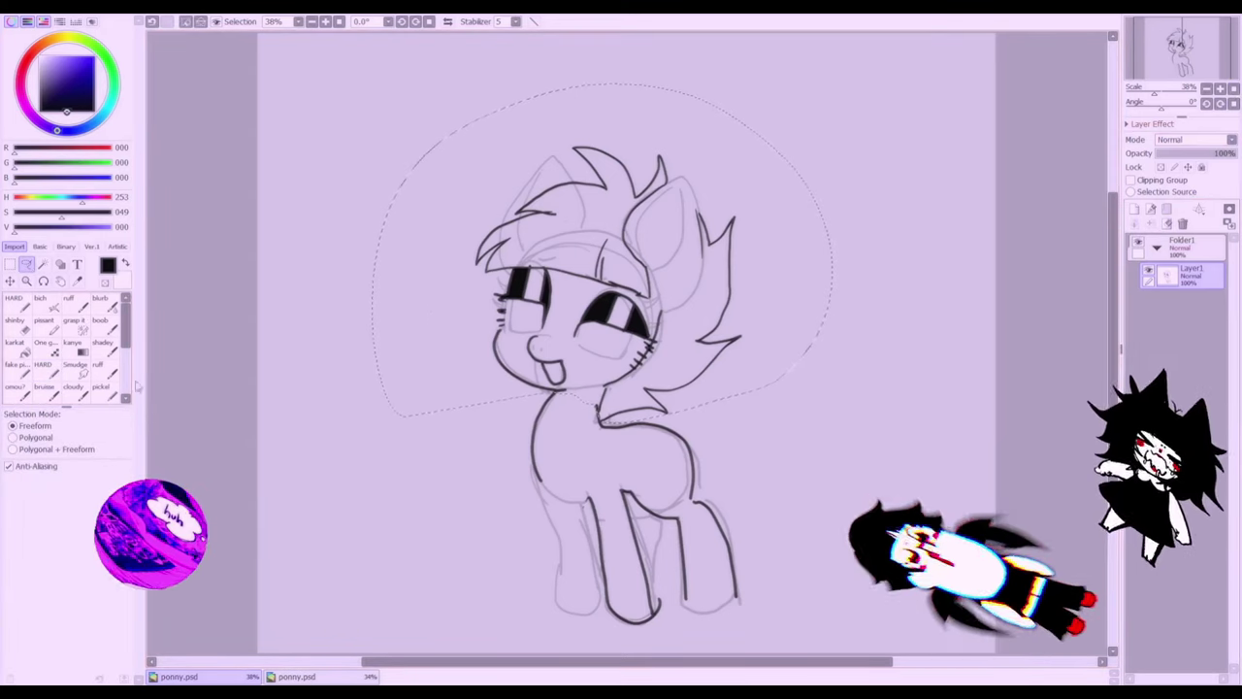
pyautogui.hotkey('ctrl', 't')
pyautogui.moveTo(743, 146); pyautogui.dragTo(805, 91)
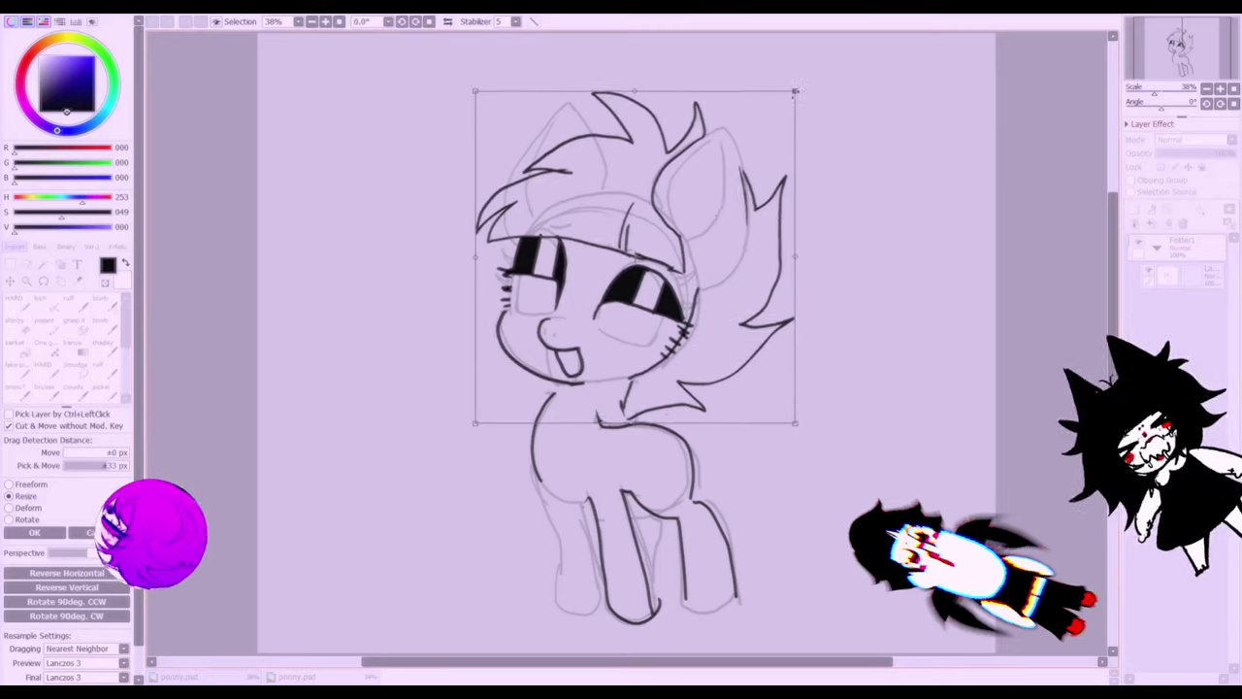
pyautogui.moveTo(703, 249); pyautogui.dragTo(681, 251)
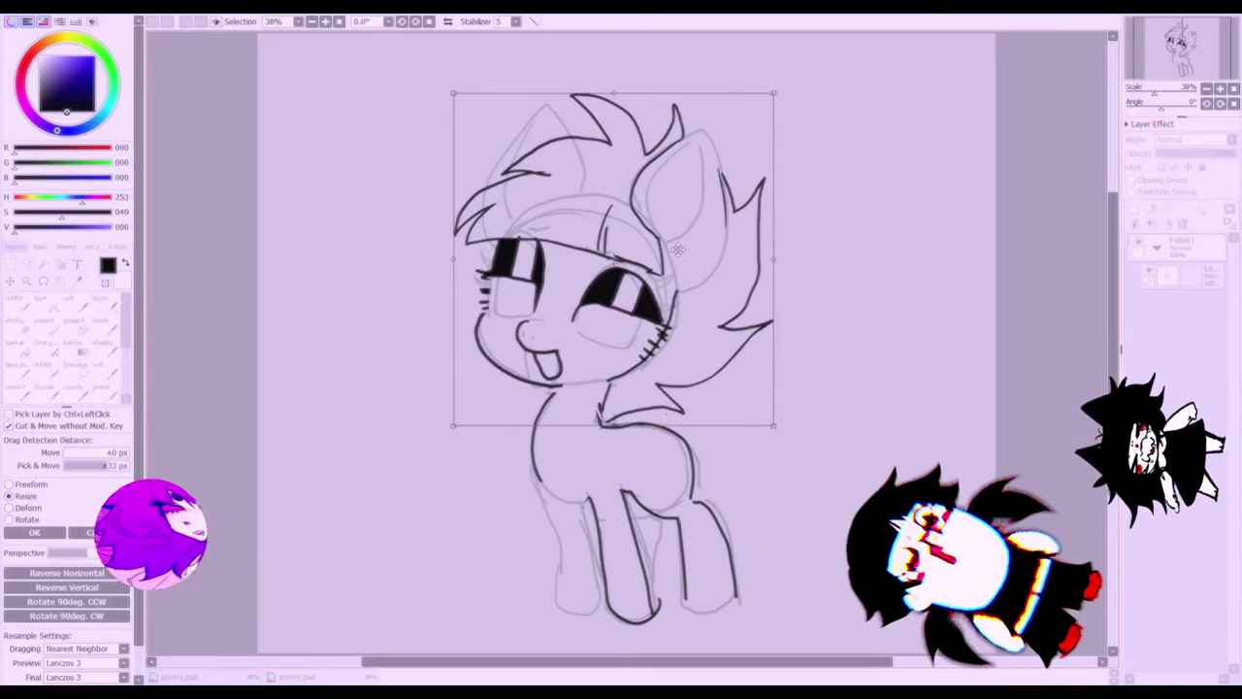
pyautogui.click(37, 533)
pyautogui.hotkey('ctrl', 'd')
pyautogui.click(26, 498)
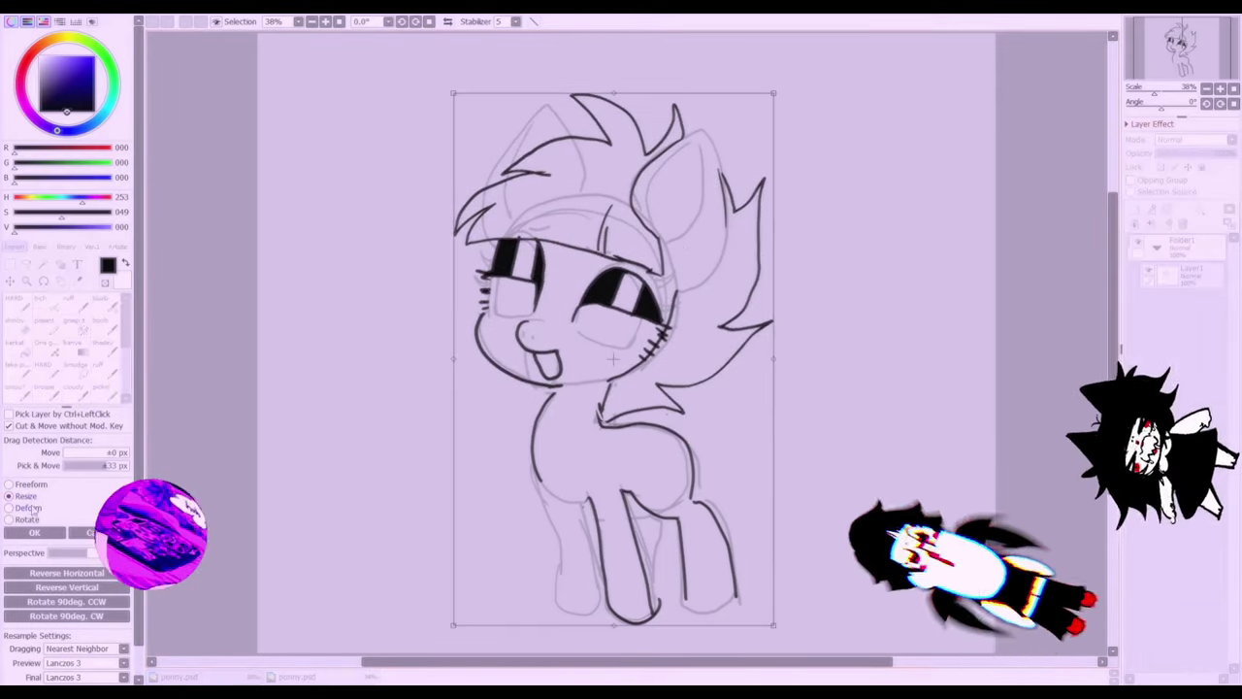
pyautogui.moveTo(640, 445)
pyautogui.mouseDown()
pyautogui.moveTo(616, 419)
pyautogui.moveTo(639, 443)
pyautogui.mouseUp()
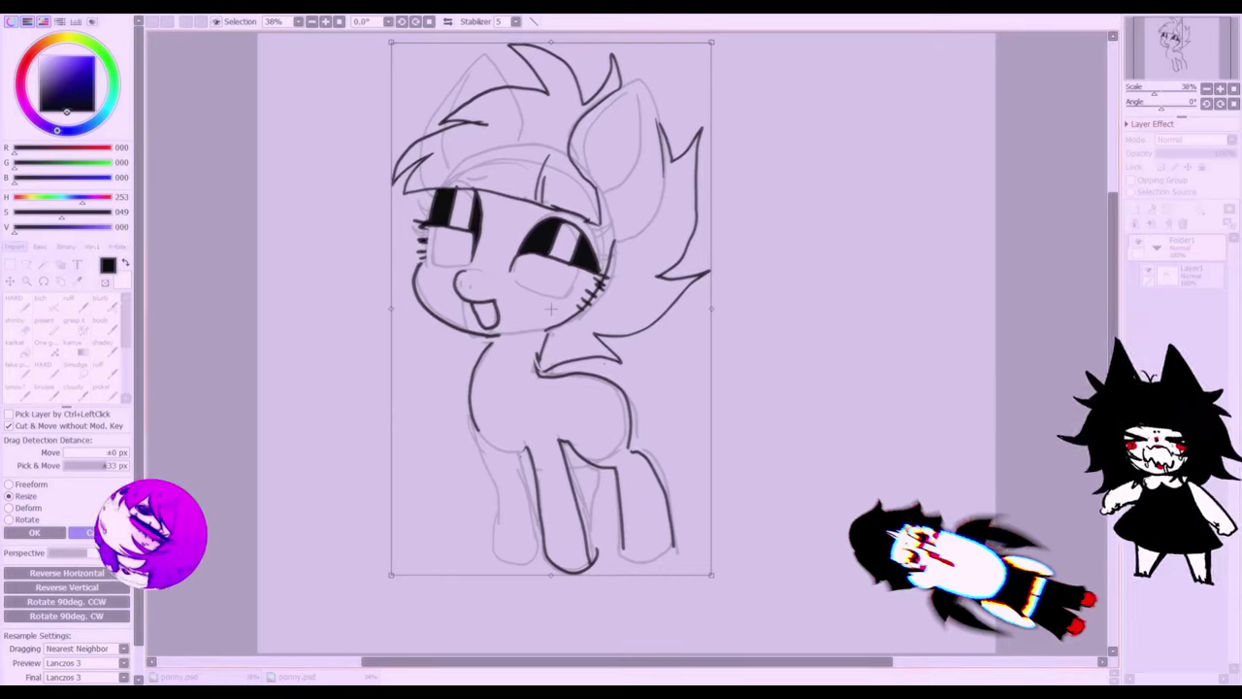
pyautogui.press('Return')
# - Rotate the canvas 90 degrees counterclockwise to portrait, and turn the pony 90 degrees clockwise and enlarge it to fill the page
pyautogui.click(142, 124)
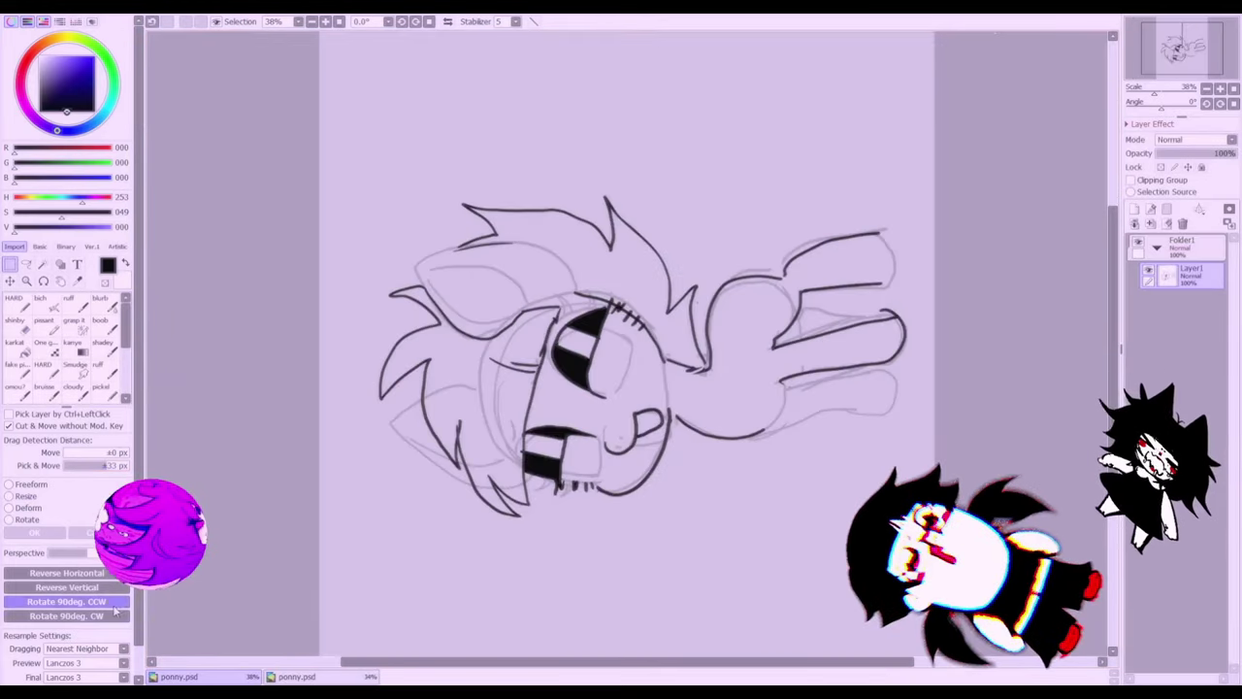
pyautogui.click(41, 616)
pyautogui.click(22, 497)
pyautogui.moveTo(680, 380); pyautogui.dragTo(579, 298)
pyautogui.scroll(-1, 610, 334)
pyautogui.moveTo(705, 476); pyautogui.dragTo(799, 640)
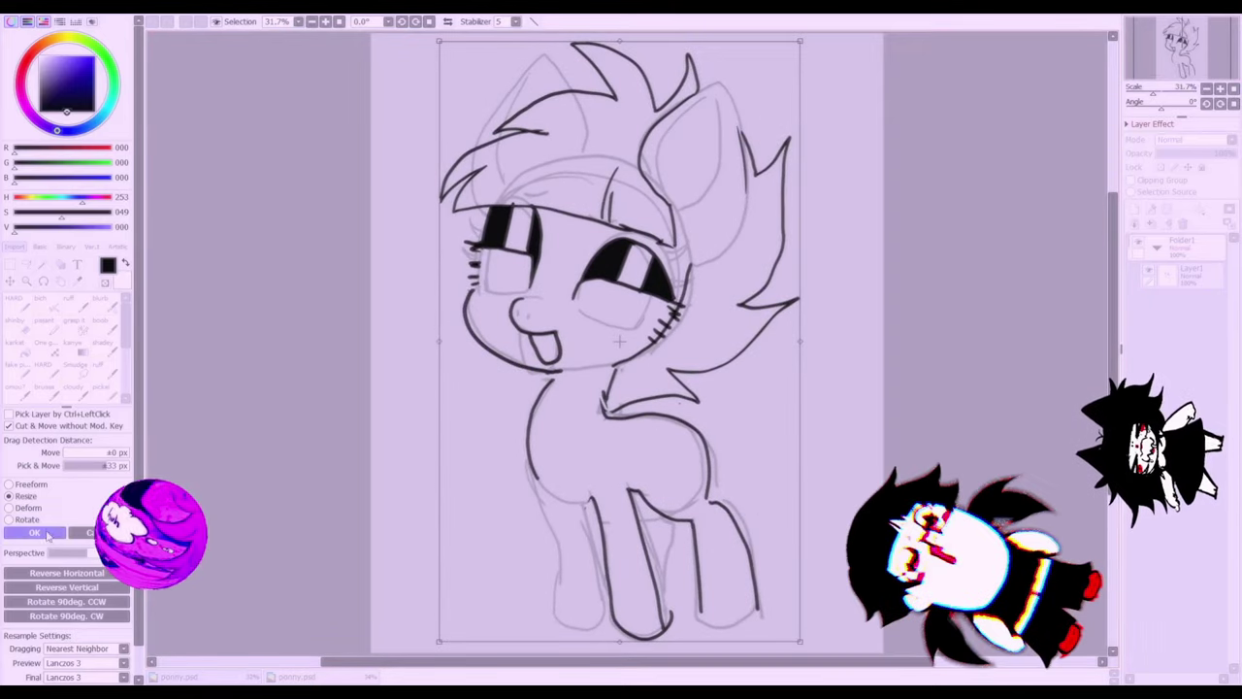
pyautogui.click(45, 533)
# - Lower the merged sketch layer's opacity to about 9% and add a new layer above it for inking with the thicker HARD brush
pyautogui.click(1163, 154)
pyautogui.click(1134, 210)
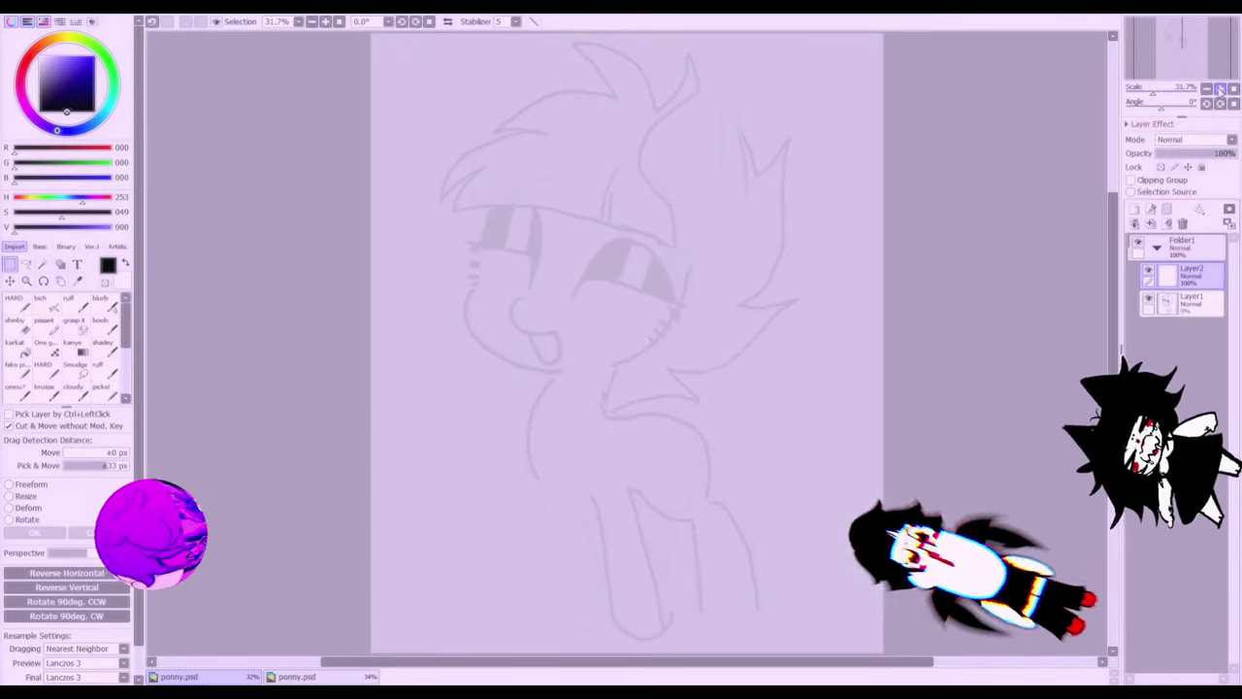
pyautogui.click(1220, 89)
pyautogui.click(1220, 89)
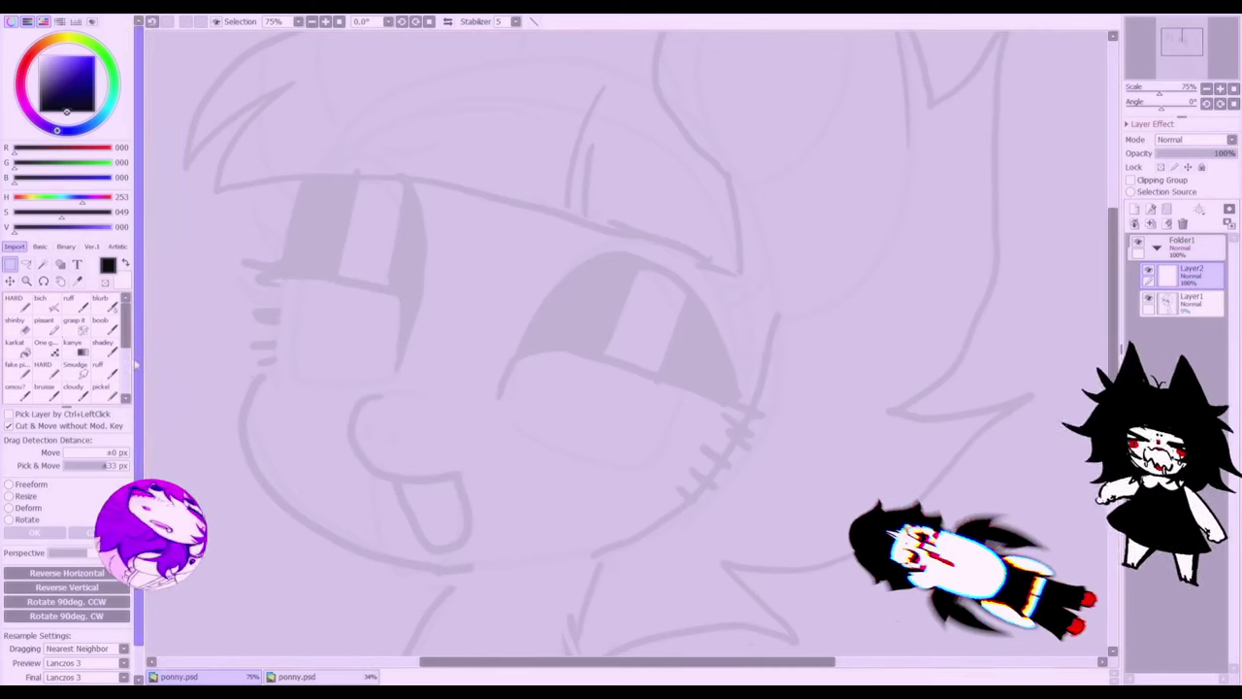
pyautogui.click(20, 306)
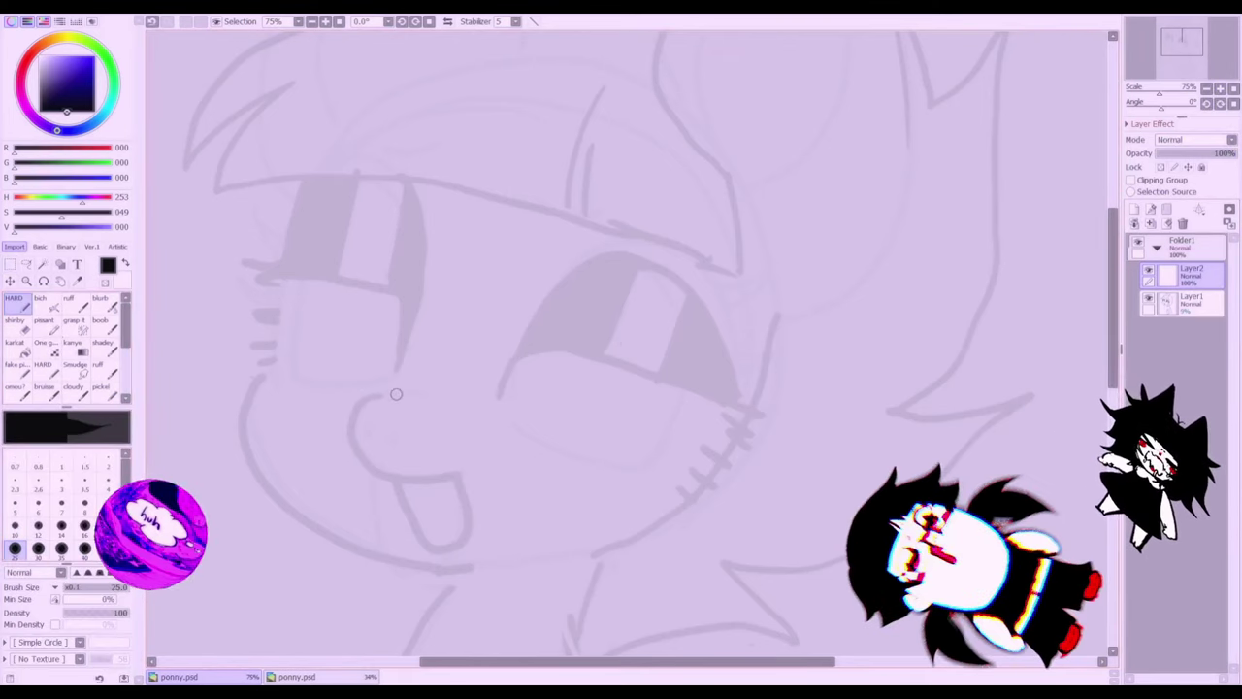
# - Ink the muzzle curve and the open mouth over the faded sketch, reducing the brush size to 16
pyautogui.moveTo(372, 396)
pyautogui.mouseDown()
pyautogui.moveTo(350, 439)
pyautogui.moveTo(379, 472)
pyautogui.moveTo(448, 466)
pyautogui.moveTo(405, 490)
pyautogui.moveTo(422, 539)
pyautogui.moveTo(466, 547)
pyautogui.moveTo(480, 522)
pyautogui.moveTo(474, 486)
pyautogui.moveTo(454, 459)
pyautogui.moveTo(409, 500)
pyautogui.mouseUp()
pyautogui.press('[')
pyautogui.press('[')
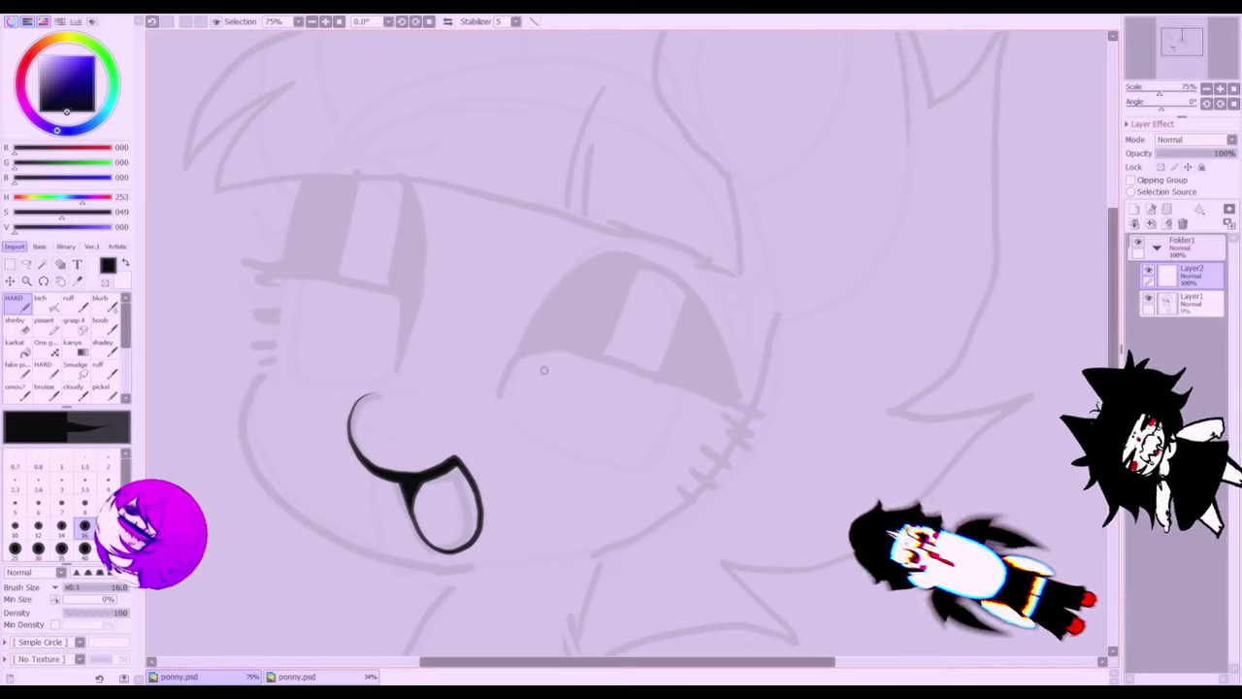
pyautogui.moveTo(355, 448)
pyautogui.mouseDown()
pyautogui.moveTo(357, 400)
pyautogui.moveTo(421, 387)
pyautogui.mouseUp()
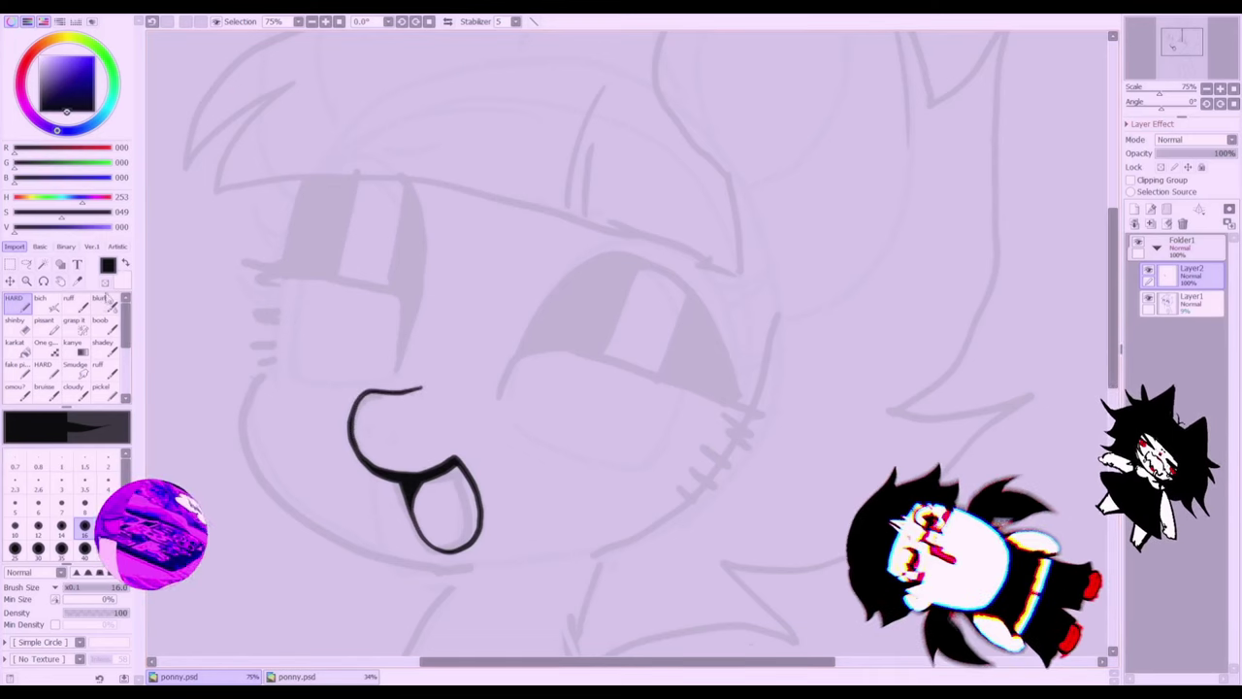
# - Trim the tip of the muzzle line, and ink the near eye's drooping lid with three spiky lashes at its outer corner
pyautogui.press('e')
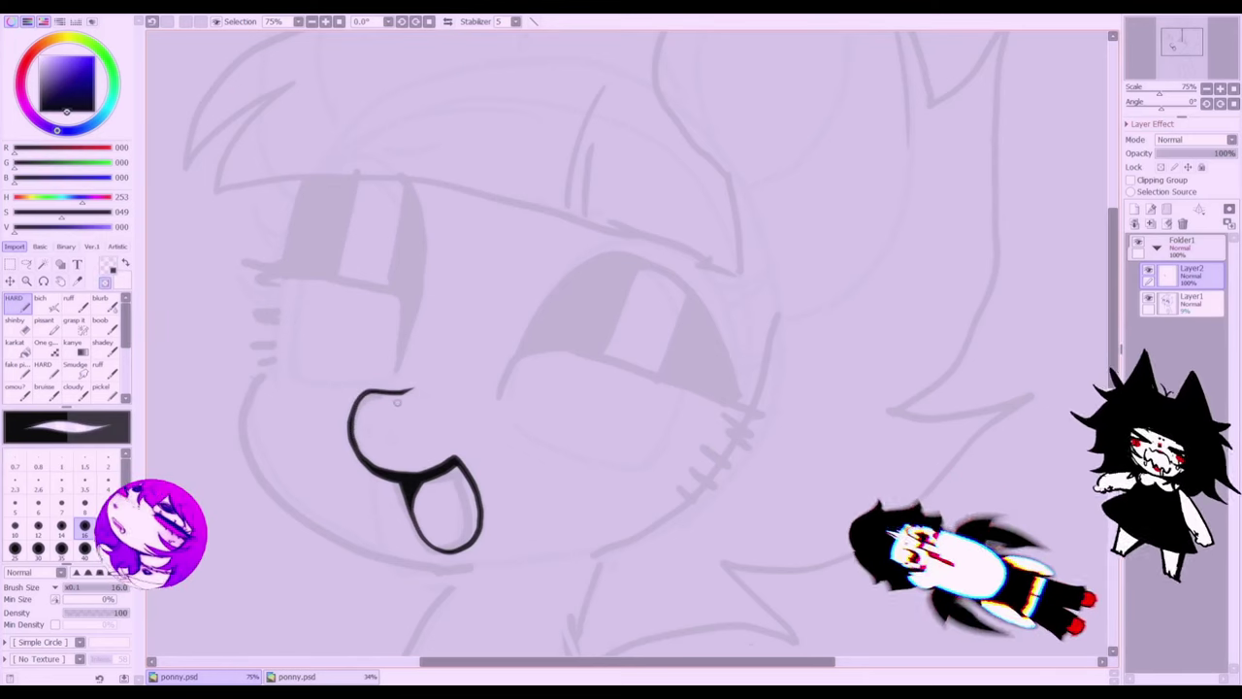
pyautogui.click(105, 281)
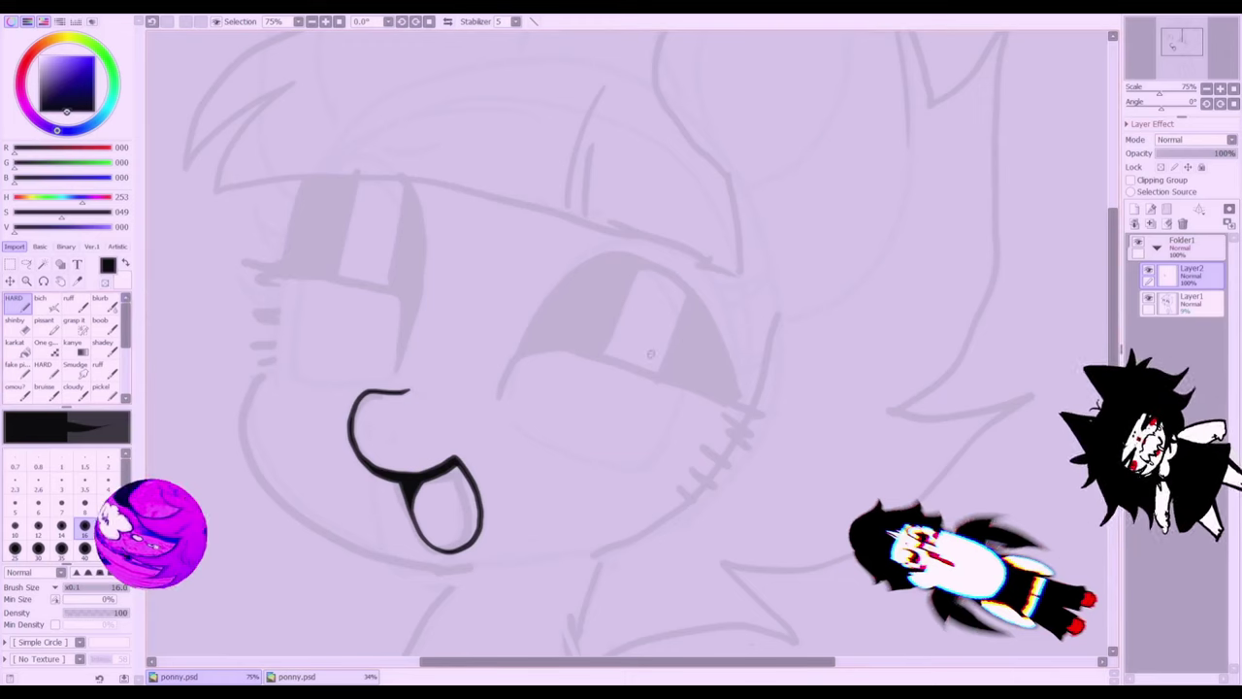
pyautogui.moveTo(938, 234); pyautogui.dragTo(612, 175)
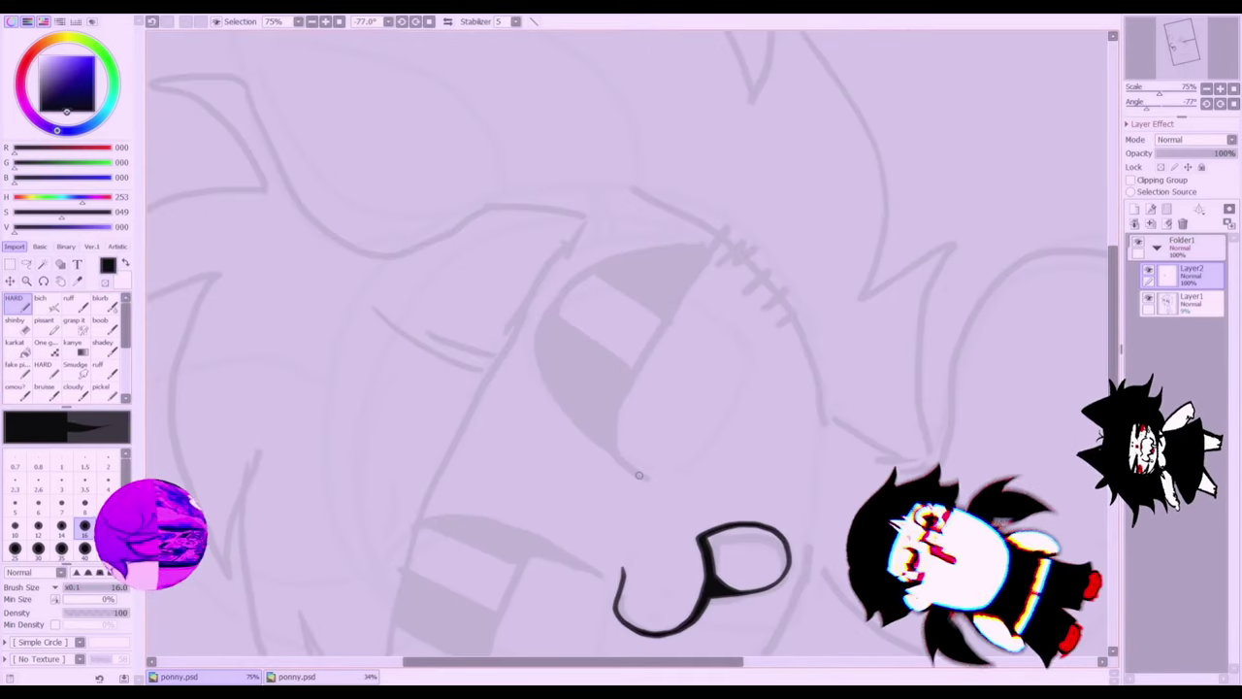
pyautogui.moveTo(647, 479)
pyautogui.mouseDown()
pyautogui.moveTo(615, 444)
pyautogui.moveTo(621, 404)
pyautogui.moveTo(734, 225)
pyautogui.moveTo(731, 257)
pyautogui.moveTo(726, 243)
pyautogui.moveTo(741, 260)
pyautogui.moveTo(761, 245)
pyautogui.moveTo(761, 264)
pyautogui.moveTo(749, 264)
pyautogui.moveTo(767, 295)
pyautogui.mouseUp()
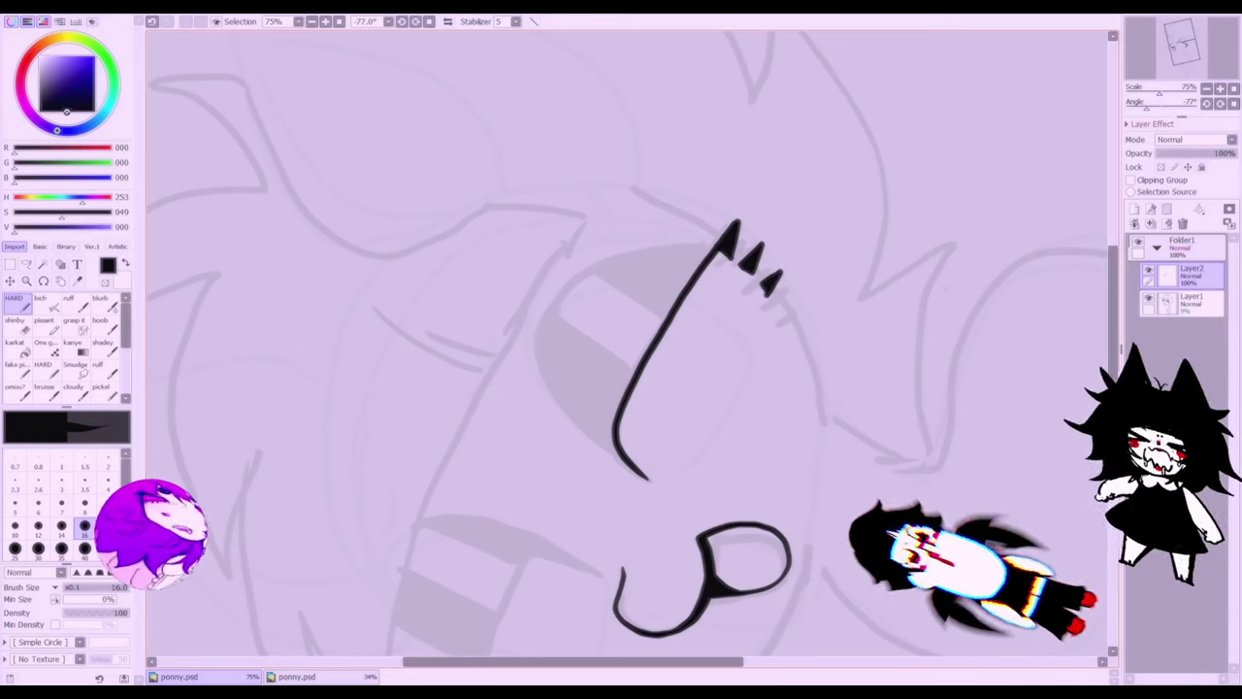
pyautogui.moveTo(718, 251); pyautogui.dragTo(775, 319)
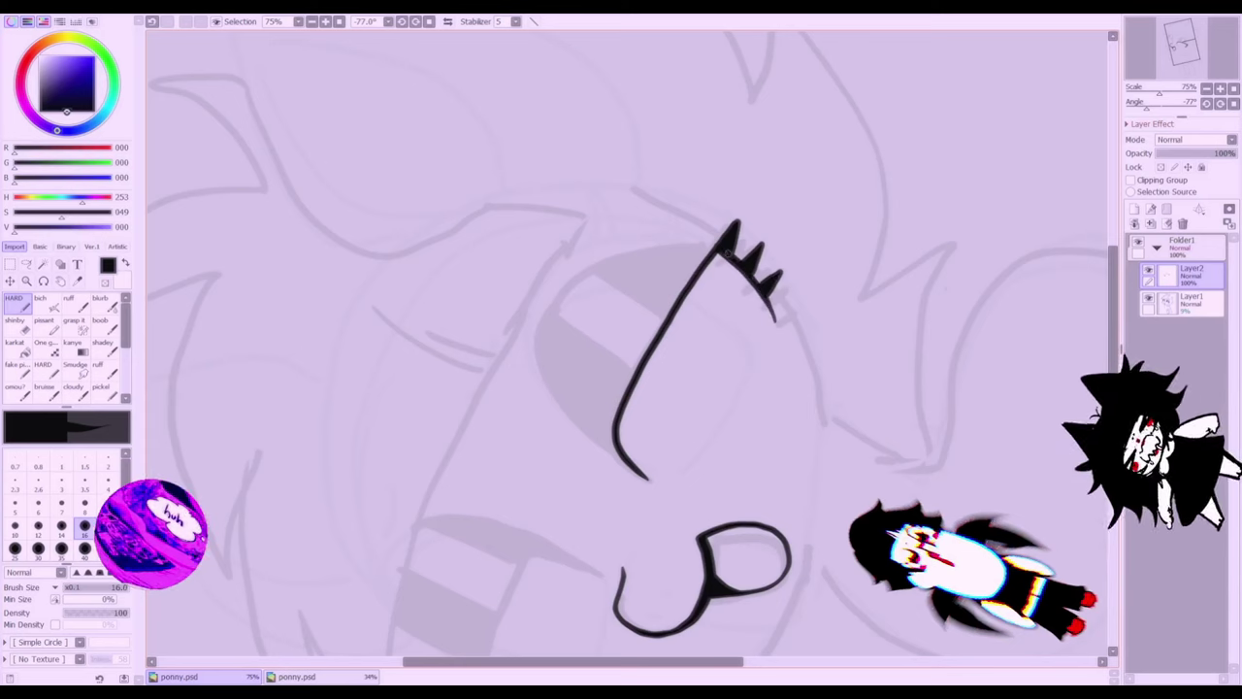
pyautogui.moveTo(716, 254); pyautogui.dragTo(752, 281)
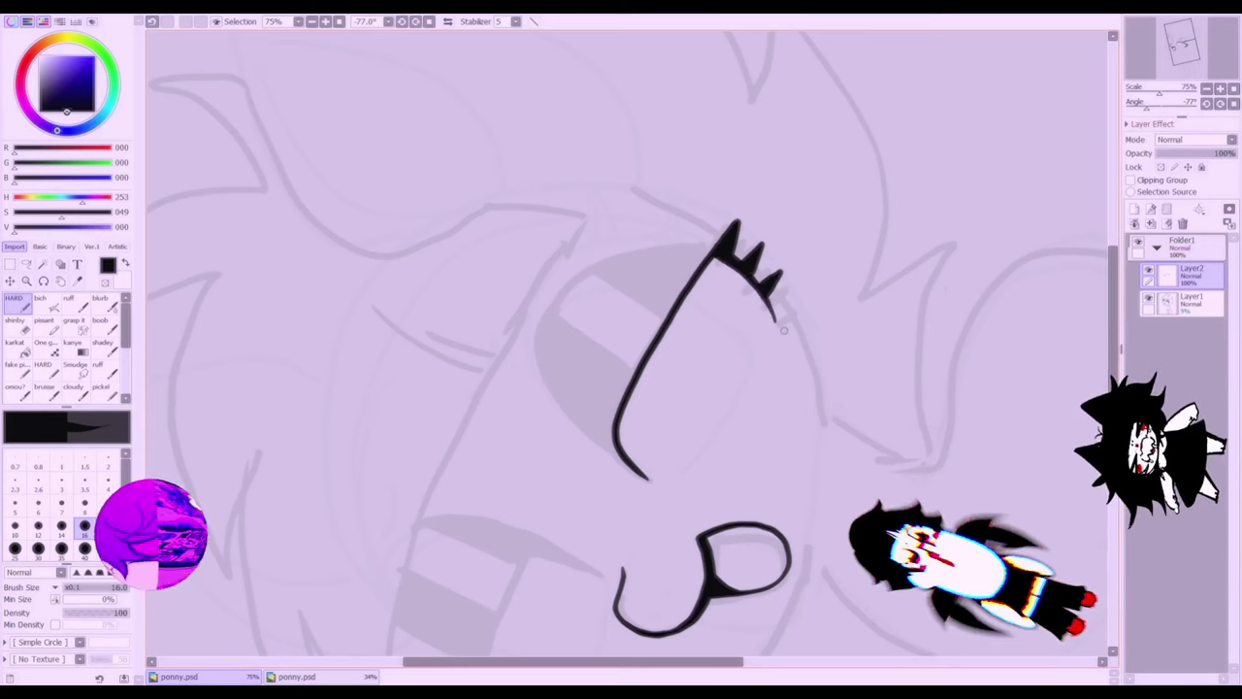
pyautogui.click(1234, 103)
# - Ink the near eye's arched upper outline and two pupil shapes above the lid line, and fill both shapes with black
pyautogui.moveTo(502, 386)
pyautogui.mouseDown()
pyautogui.moveTo(572, 259)
pyautogui.moveTo(610, 240)
pyautogui.moveTo(674, 252)
pyautogui.moveTo(722, 293)
pyautogui.moveTo(744, 340)
pyautogui.moveTo(748, 408)
pyautogui.mouseUp()
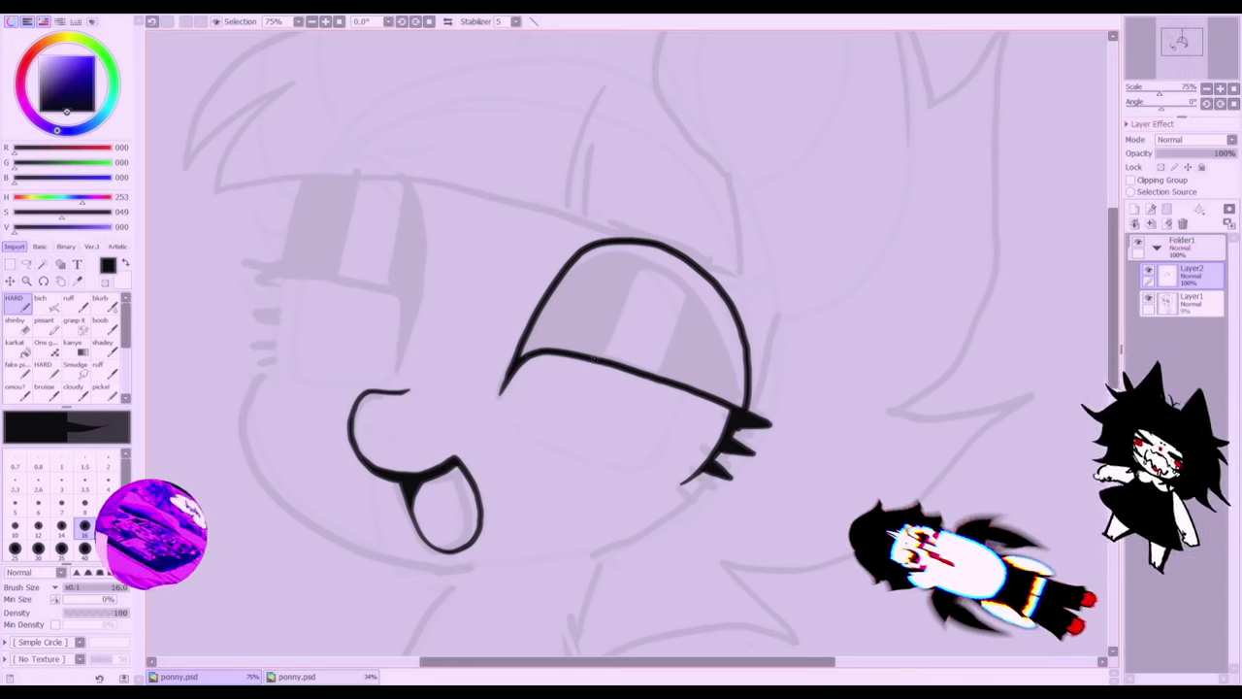
pyautogui.moveTo(600, 357)
pyautogui.mouseDown()
pyautogui.moveTo(641, 256)
pyautogui.moveTo(626, 242)
pyautogui.mouseUp()
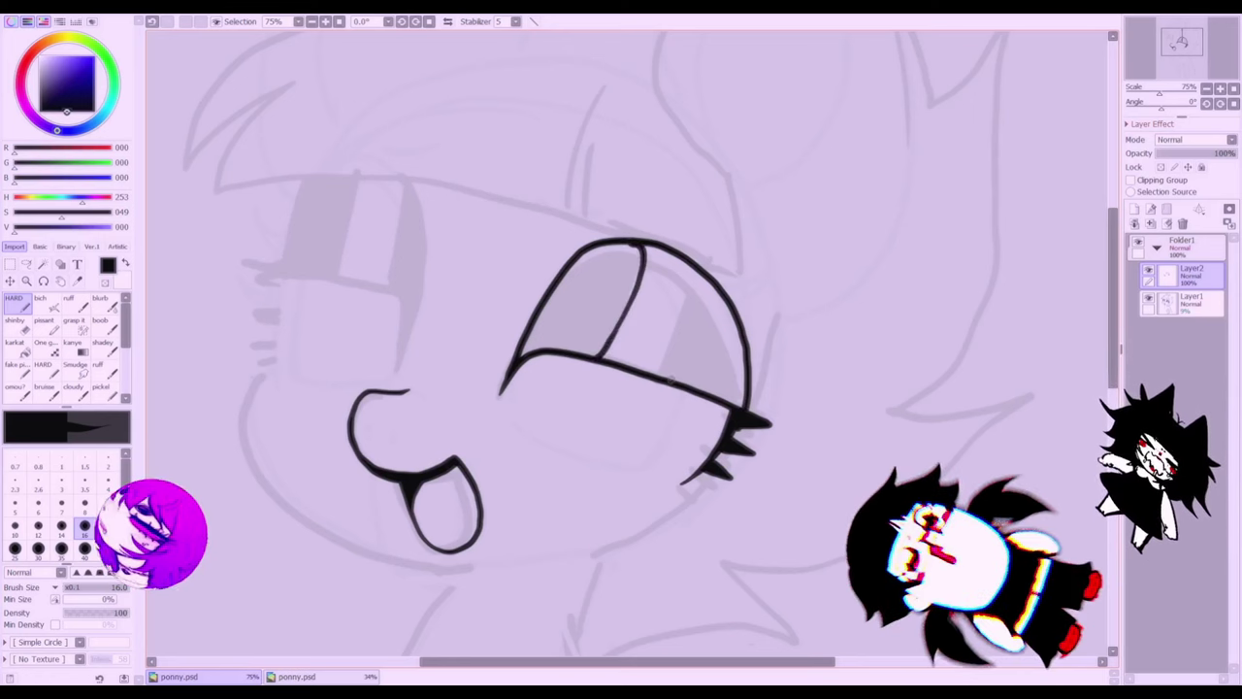
pyautogui.moveTo(671, 381)
pyautogui.mouseDown()
pyautogui.moveTo(712, 318)
pyautogui.moveTo(731, 333)
pyautogui.moveTo(740, 410)
pyautogui.mouseUp()
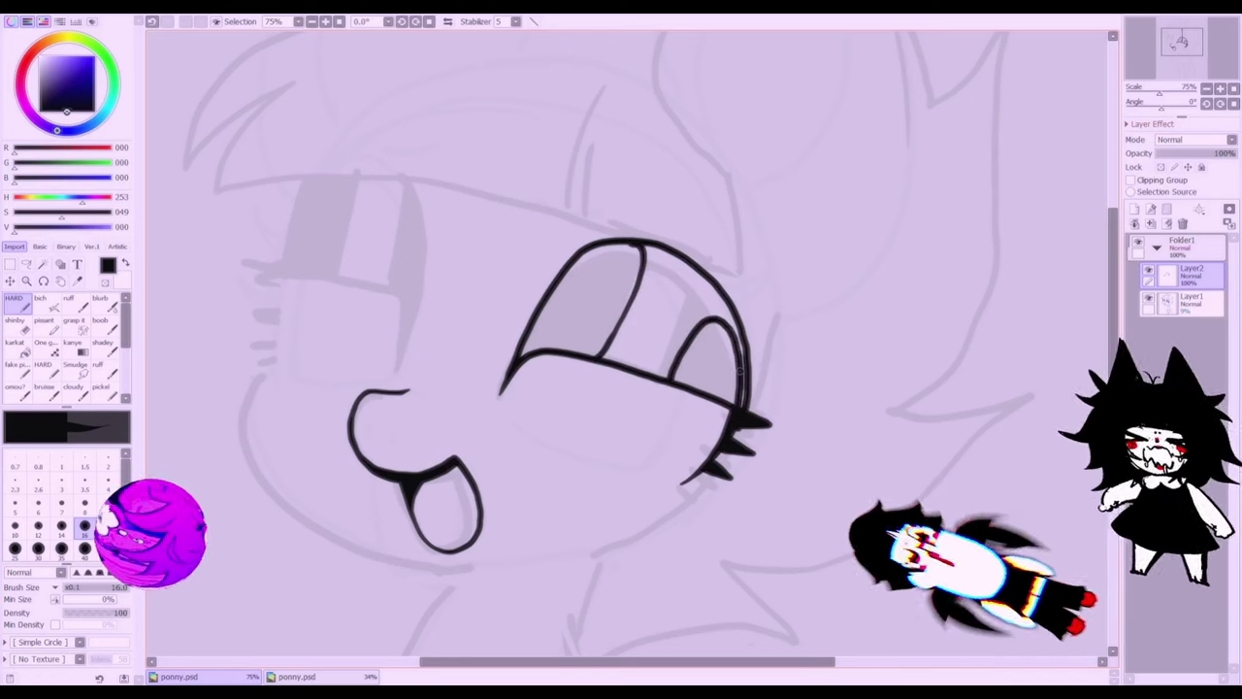
pyautogui.press('f')
pyautogui.click(577, 307)
pyautogui.click(700, 355)
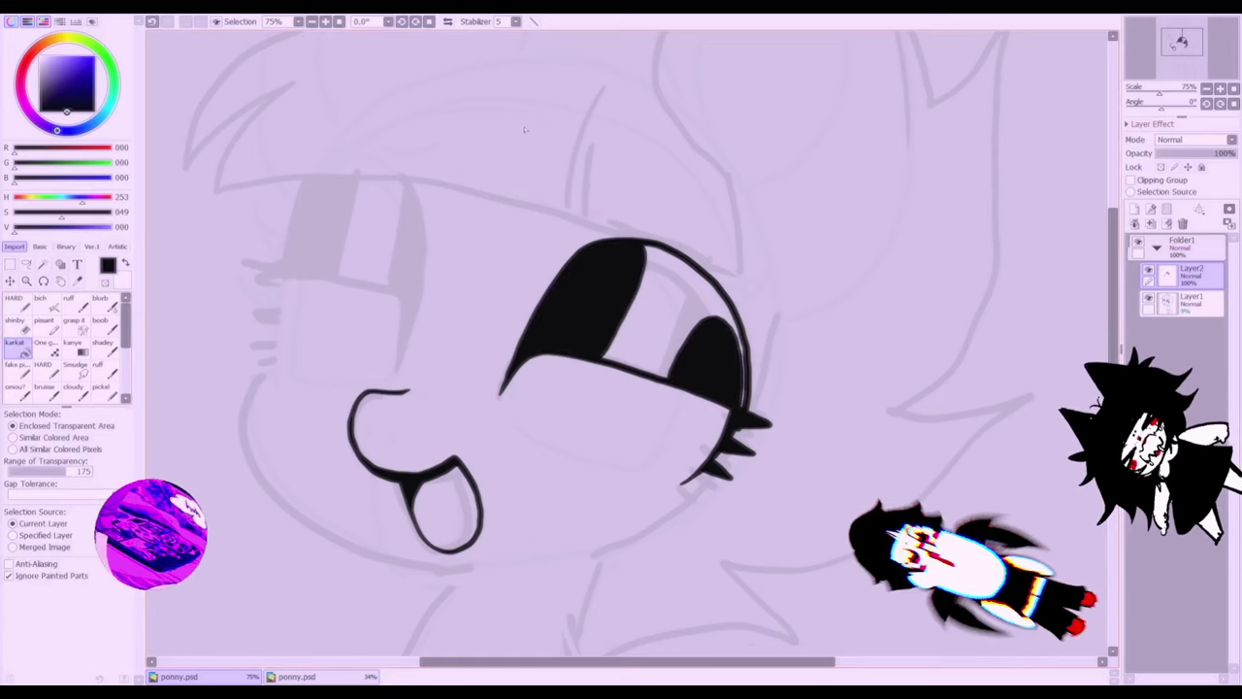
# - Mirror the canvas view and ink the far eye's tall arched outline, drooping lid line and pointed corner lash
pyautogui.click(448, 21)
pyautogui.press('n')
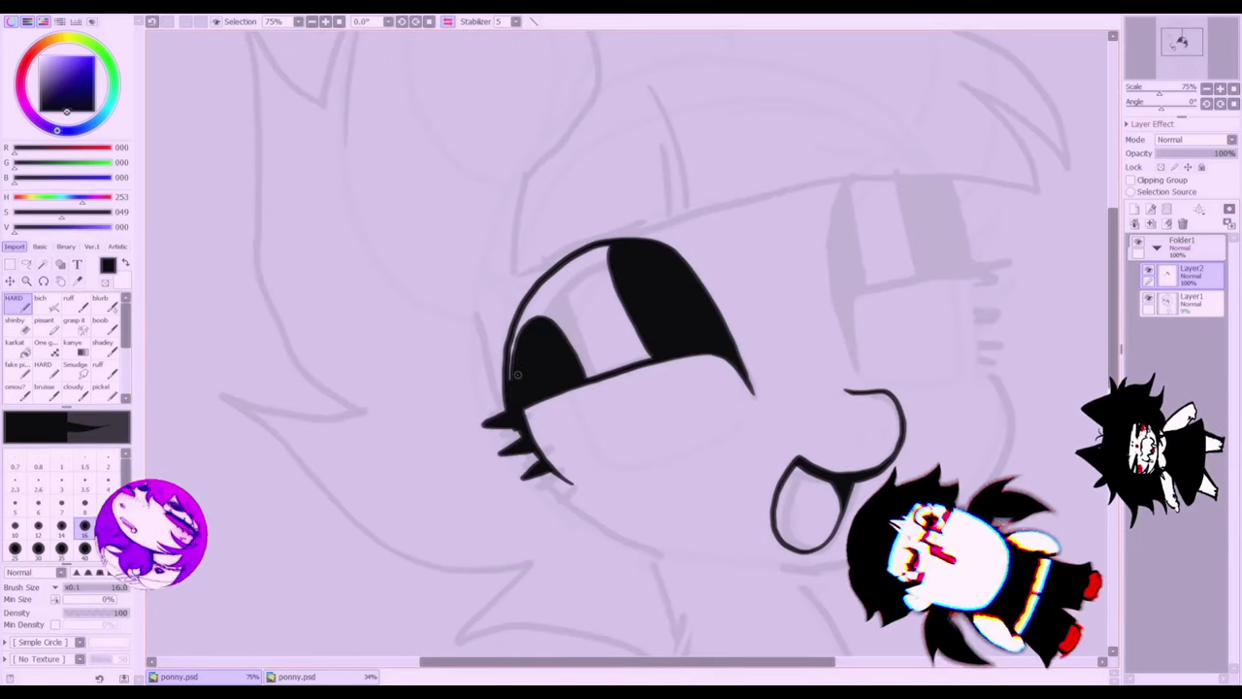
pyautogui.moveTo(850, 386)
pyautogui.mouseDown()
pyautogui.moveTo(819, 236)
pyautogui.moveTo(827, 202)
pyautogui.moveTo(859, 174)
pyautogui.moveTo(901, 163)
pyautogui.moveTo(953, 204)
pyautogui.moveTo(978, 282)
pyautogui.mouseUp()
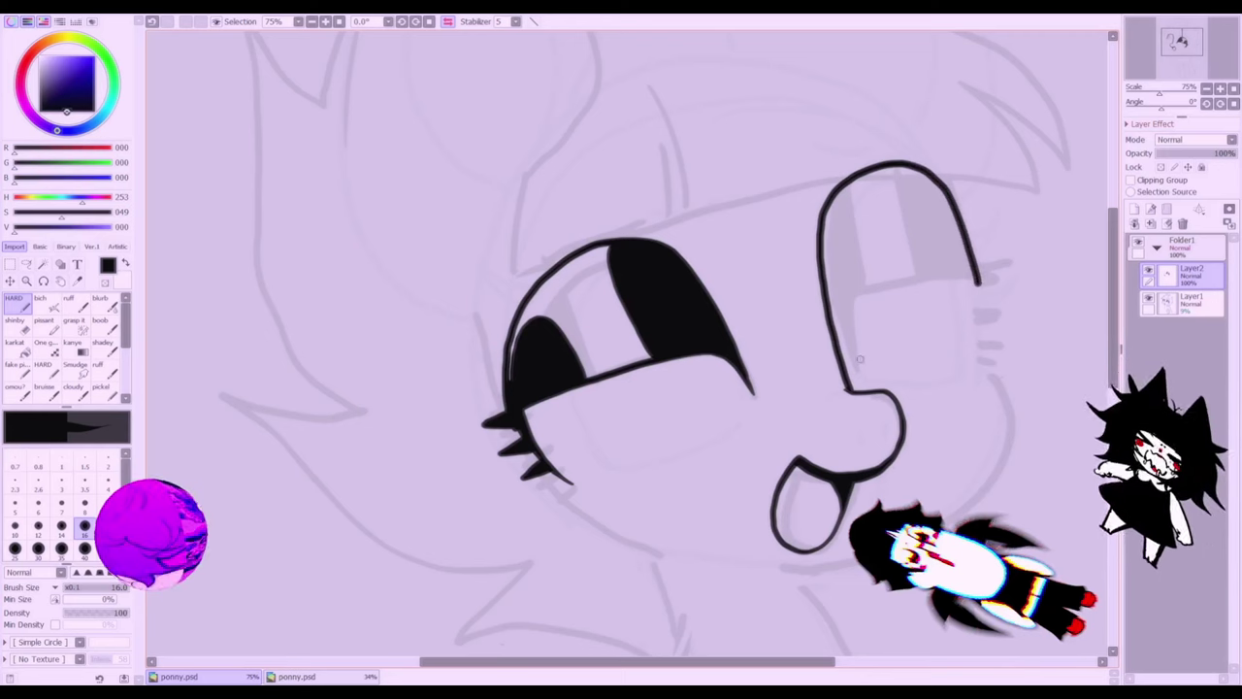
pyautogui.moveTo(843, 361)
pyautogui.mouseDown()
pyautogui.moveTo(877, 316)
pyautogui.moveTo(1004, 287)
pyautogui.moveTo(978, 302)
pyautogui.mouseUp()
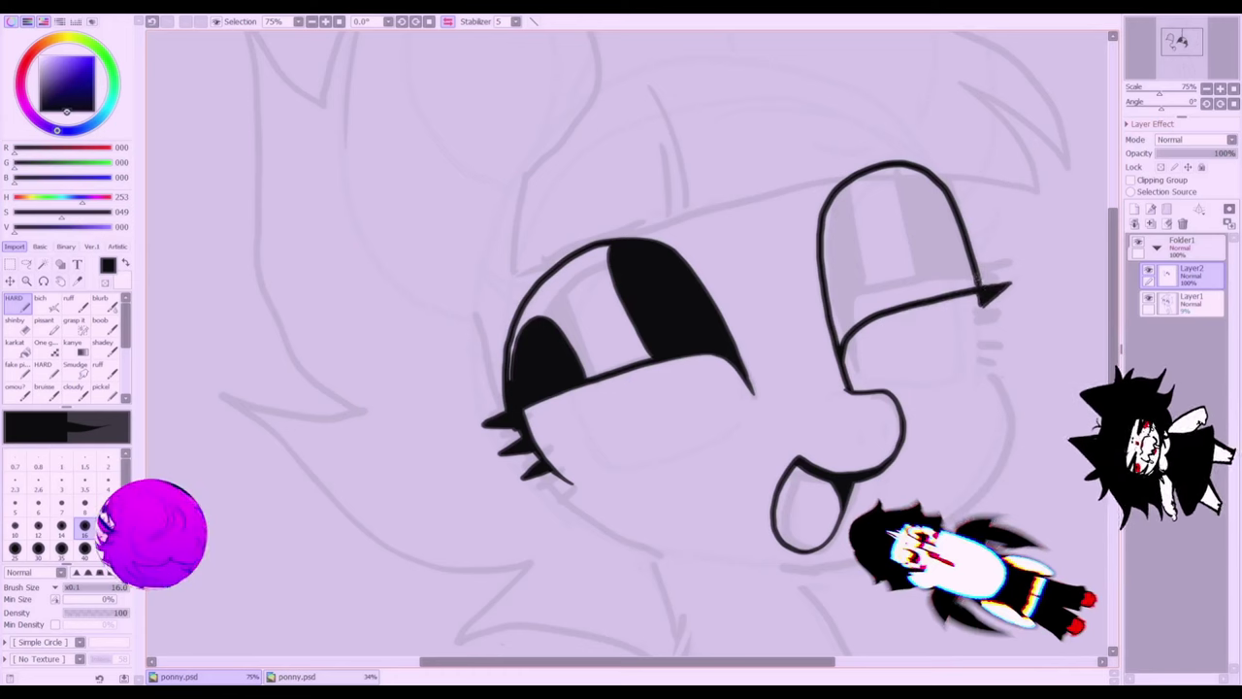
# - Ink two pupil shapes above the far eye's lid line and fill both with black
pyautogui.moveTo(901, 168); pyautogui.dragTo(918, 303)
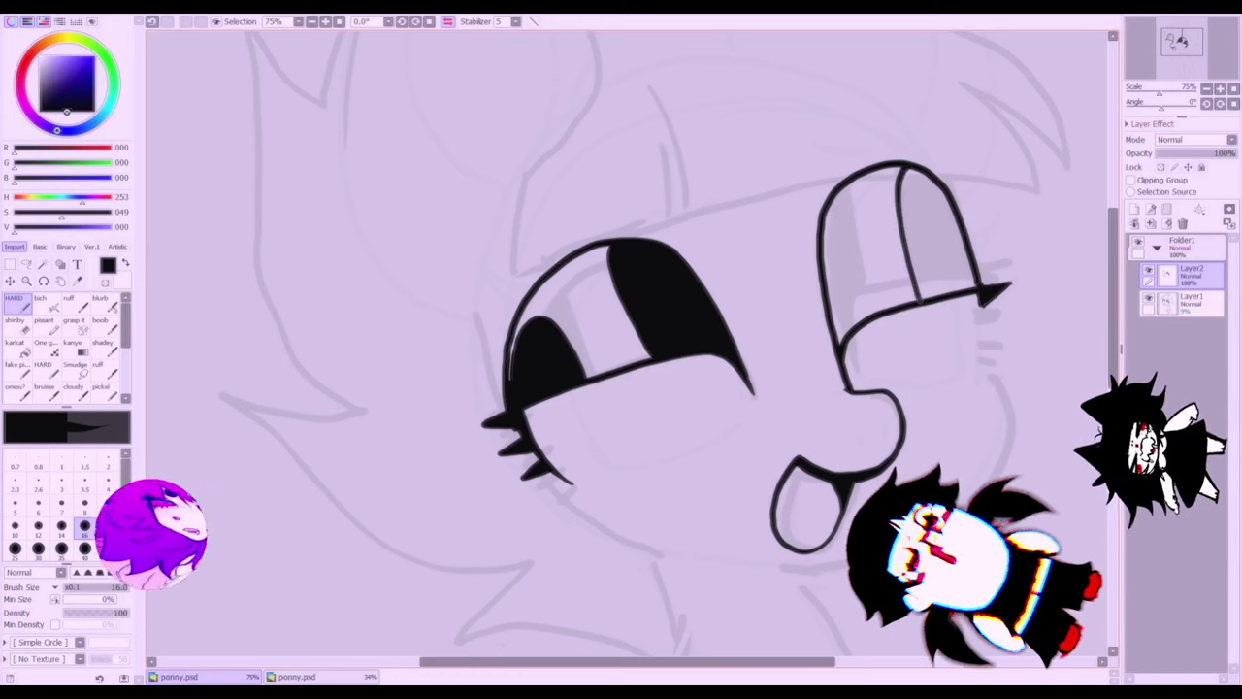
pyautogui.moveTo(842, 338)
pyautogui.mouseDown()
pyautogui.moveTo(838, 238)
pyautogui.moveTo(874, 309)
pyautogui.mouseUp()
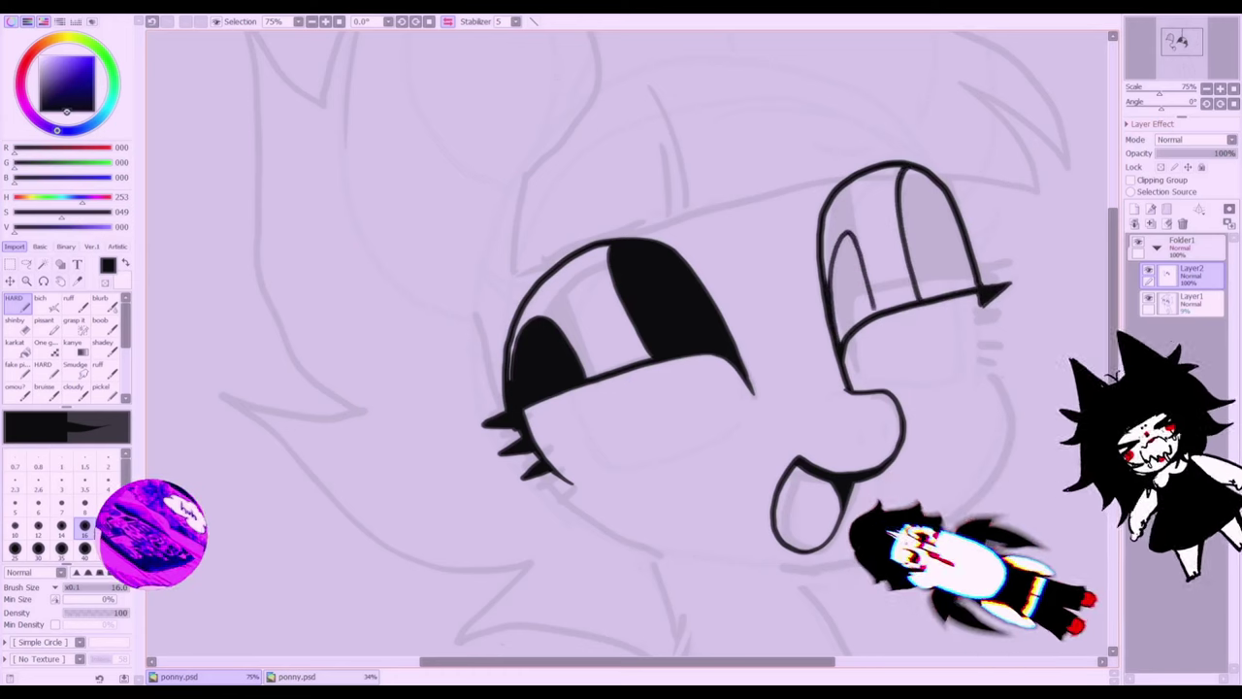
pyautogui.click(27, 340)
pyautogui.click(852, 286)
pyautogui.click(932, 245)
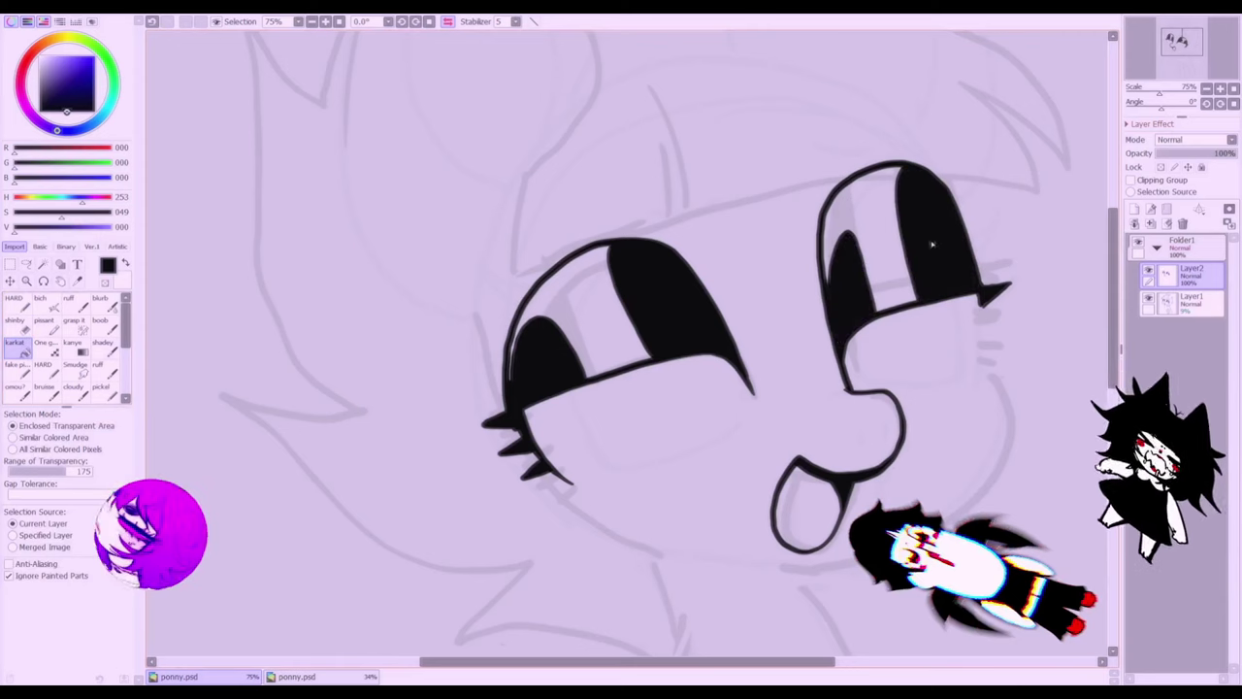
# - Ink the lower part of both eyes as rounded boxes beneath the lid lines, and turn the canvas view back to unmirrored
pyautogui.click(17, 308)
pyautogui.moveTo(563, 480)
pyautogui.mouseDown()
pyautogui.moveTo(656, 471)
pyautogui.moveTo(662, 393)
pyautogui.moveTo(643, 365)
pyautogui.mouseUp()
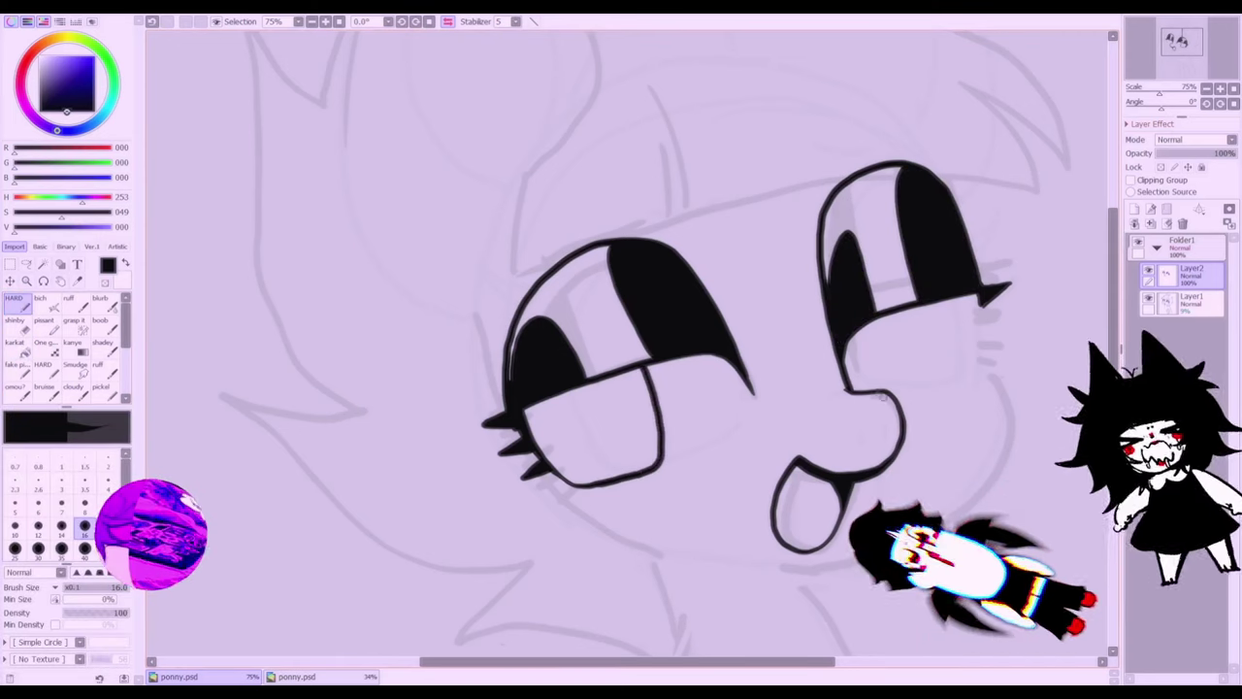
pyautogui.moveTo(900, 404)
pyautogui.mouseDown()
pyautogui.moveTo(942, 394)
pyautogui.moveTo(942, 296)
pyautogui.mouseUp()
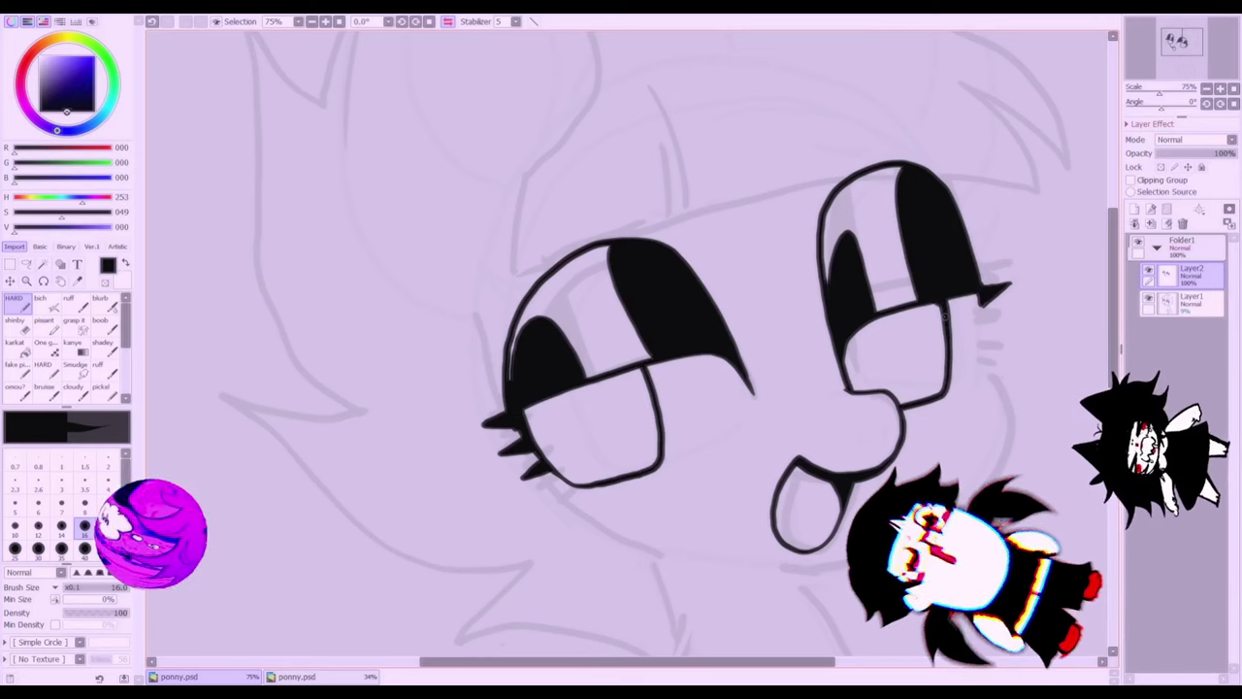
pyautogui.press('h')
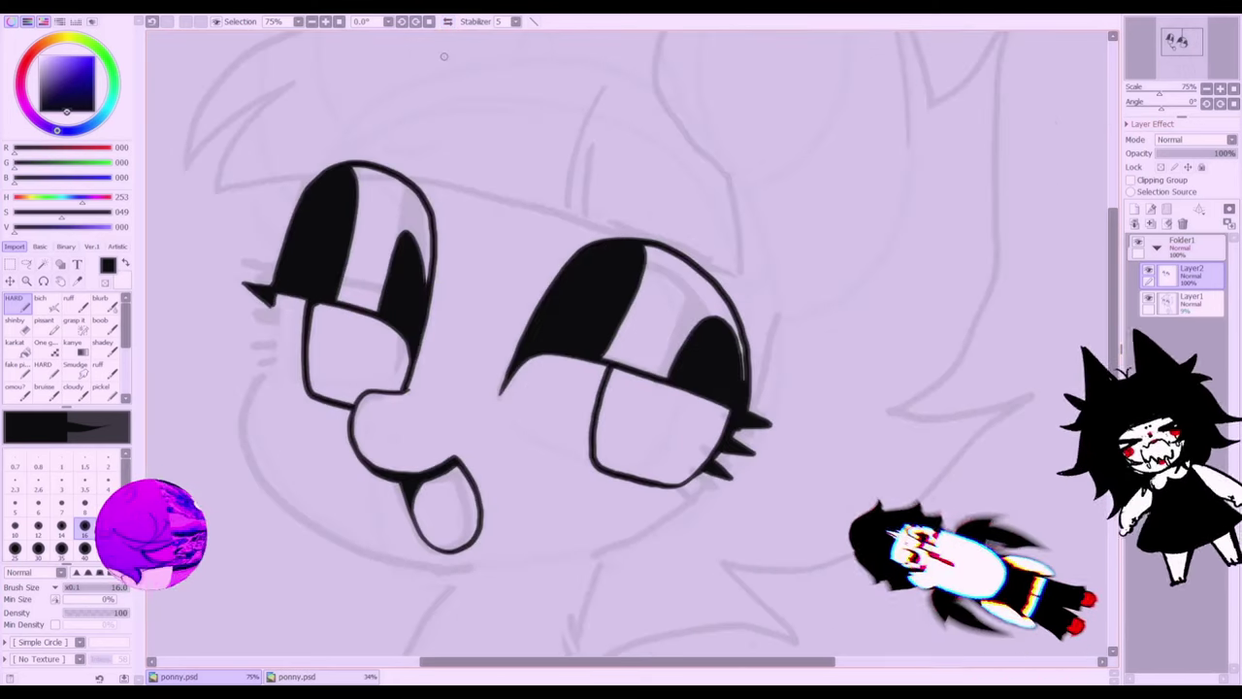
pyautogui.click(11, 279)
pyautogui.moveTo(816, 328); pyautogui.dragTo(798, 326)
pyautogui.hotkey('ctrl', 'z')
# - Add two more spiky lashes along the far eye's outer edge, and shift the ink layer slightly up and left over the sketch
pyautogui.press('n')
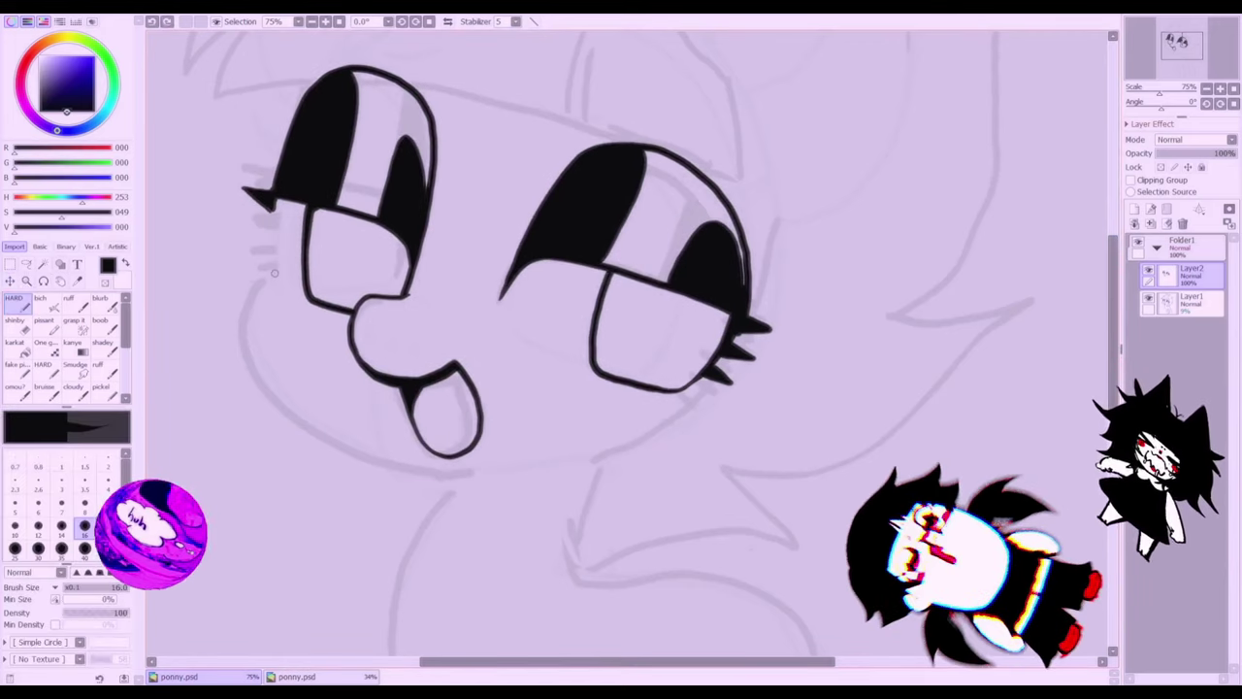
pyautogui.moveTo(275, 275)
pyautogui.mouseDown()
pyautogui.moveTo(278, 190)
pyautogui.moveTo(269, 206)
pyautogui.mouseUp()
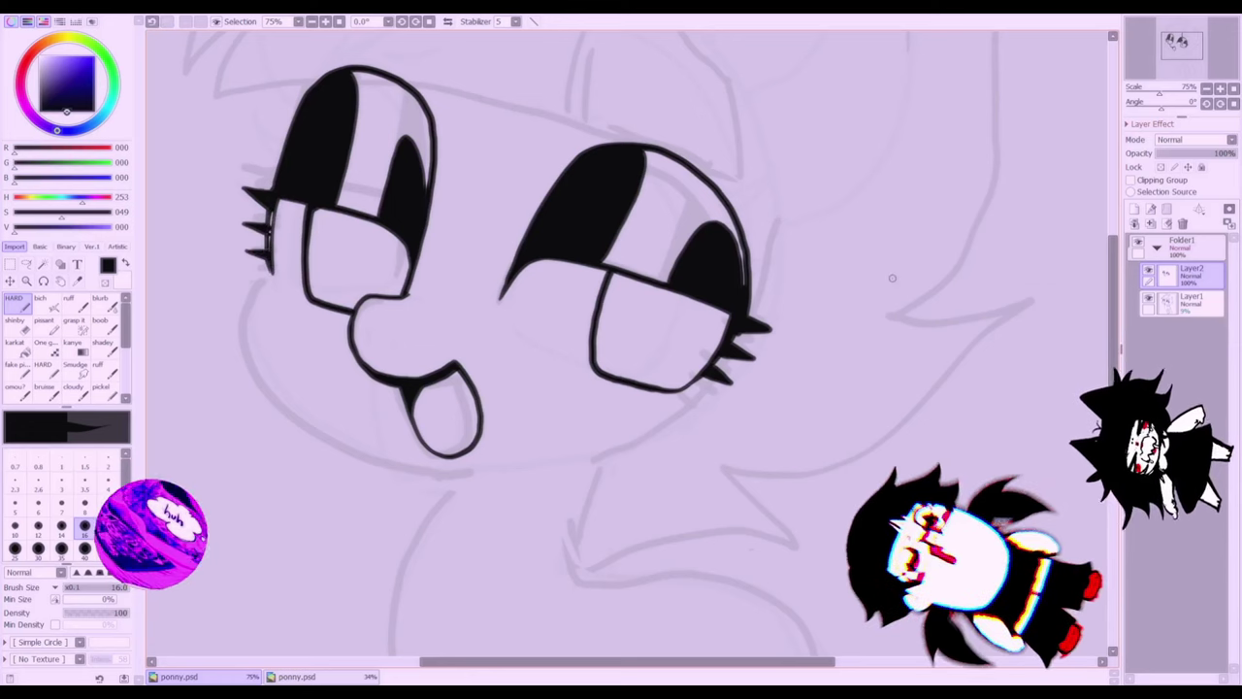
pyautogui.press('v')
pyautogui.moveTo(828, 324); pyautogui.dragTo(806, 310)
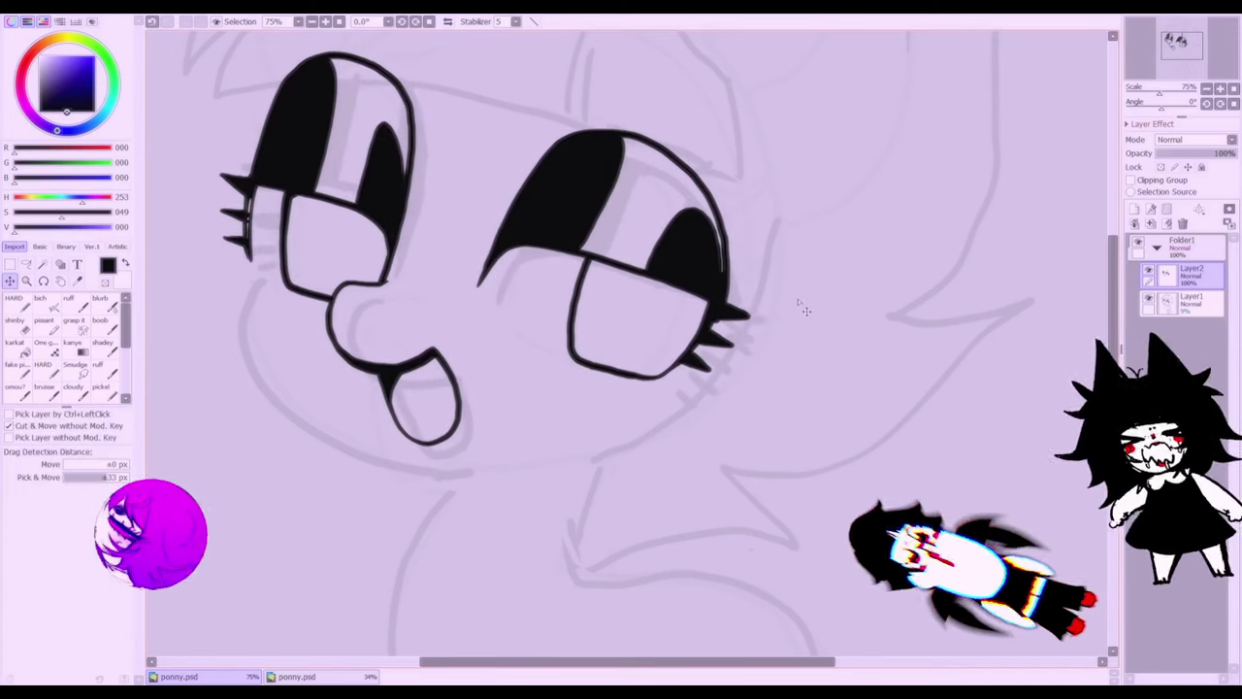
# - Ink the face contour from the far eye's lashes around the cheek and along the underside of the chin
pyautogui.press('n')
pyautogui.moveTo(249, 256)
pyautogui.mouseDown()
pyautogui.moveTo(231, 292)
pyautogui.moveTo(231, 347)
pyautogui.moveTo(277, 411)
pyautogui.moveTo(393, 471)
pyautogui.moveTo(460, 477)
pyautogui.mouseUp()
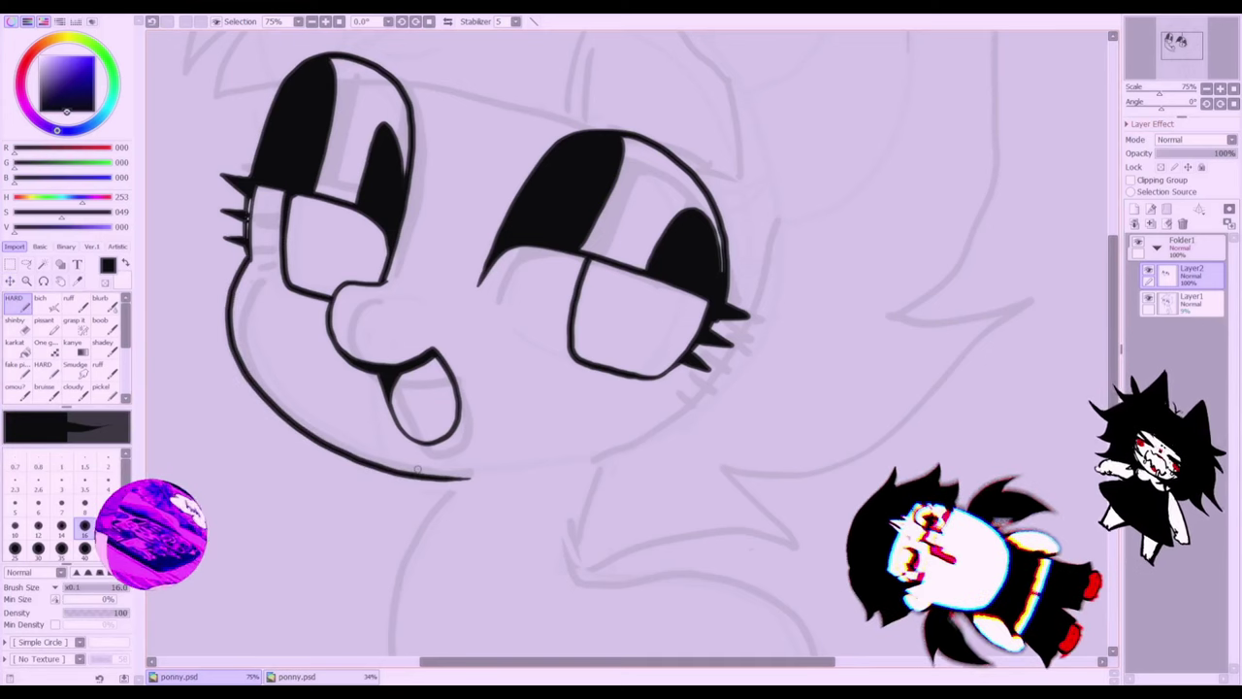
pyautogui.click(1173, 106)
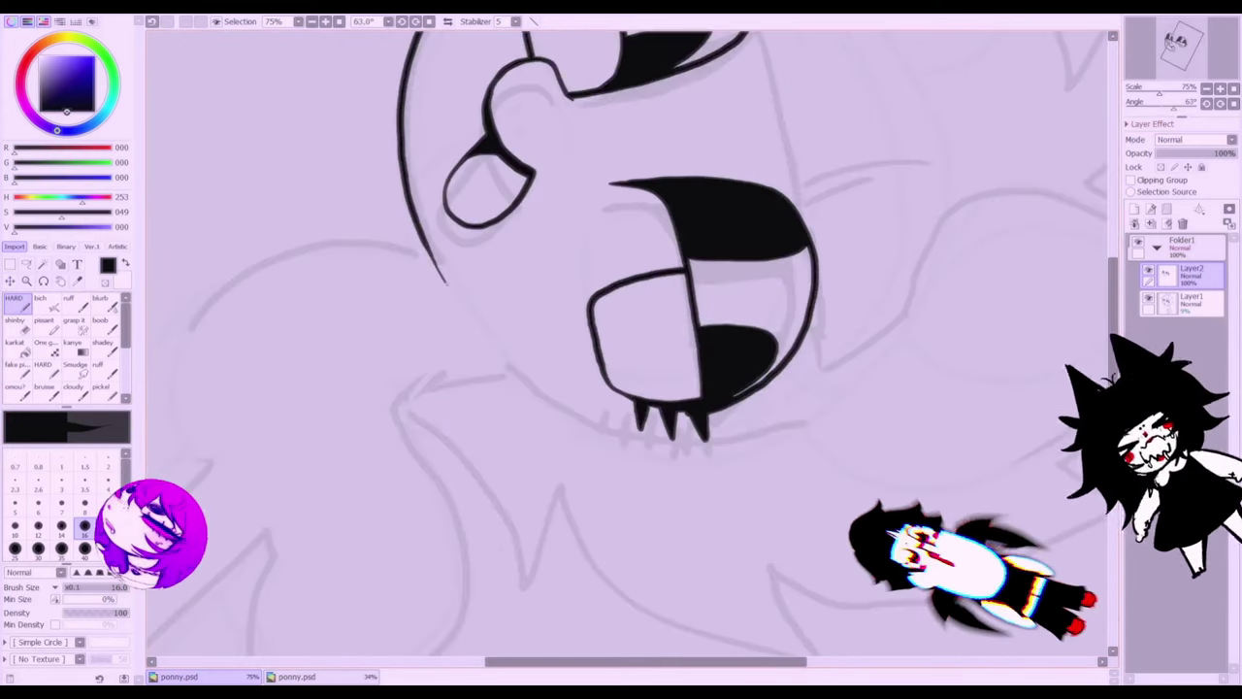
pyautogui.moveTo(447, 283); pyautogui.dragTo(487, 335)
pyautogui.click(1233, 104)
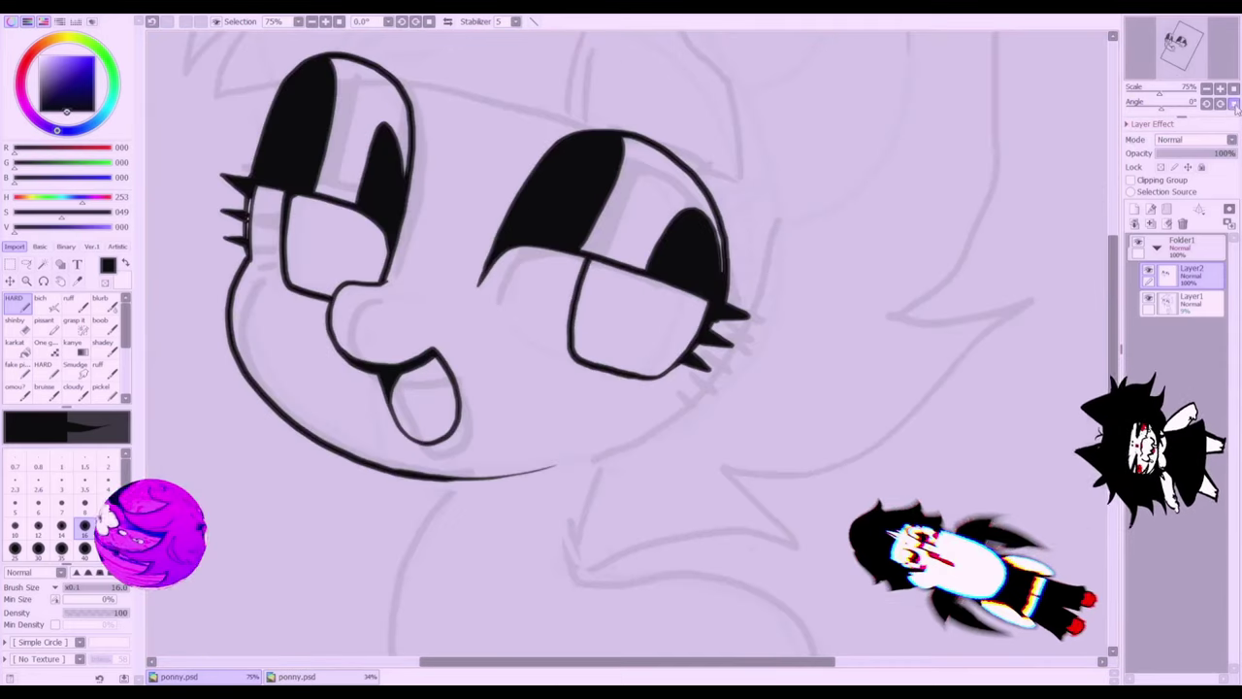
# - Ink the near ear with its inner outline, the cheek line with its pointed tuft, and a short neck line below
pyautogui.click(1207, 88)
pyautogui.moveTo(731, 192); pyautogui.dragTo(732, 313)
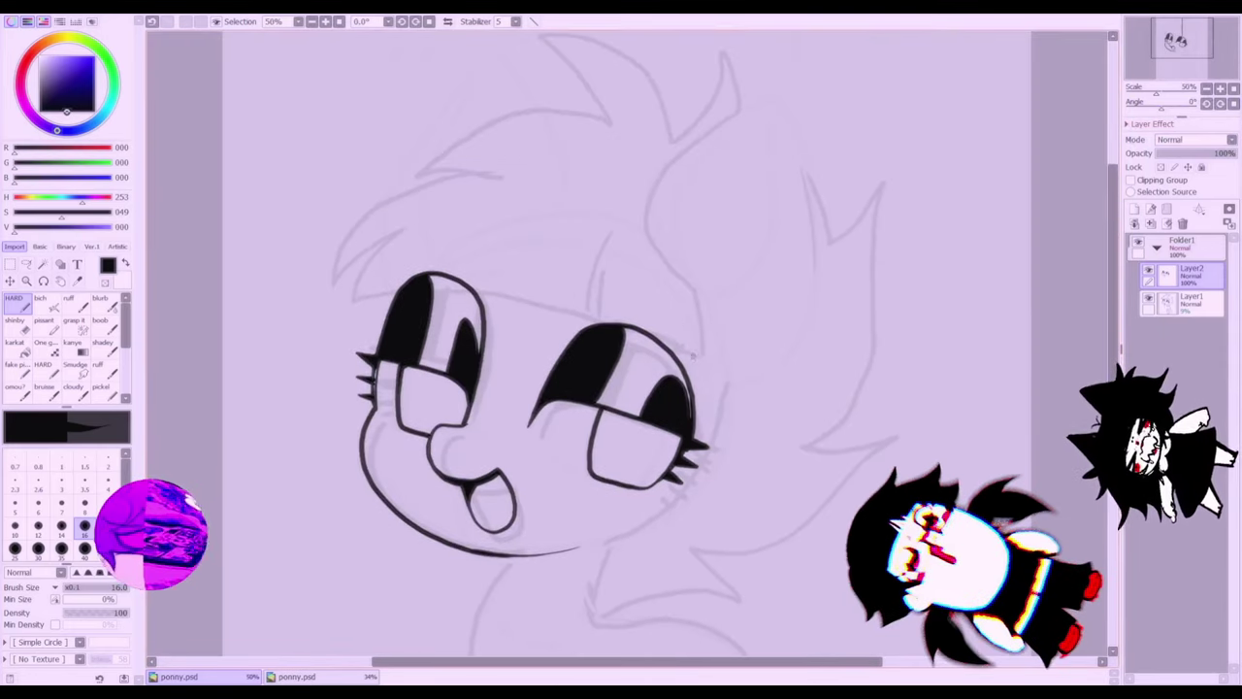
pyautogui.moveTo(691, 358)
pyautogui.mouseDown()
pyautogui.moveTo(653, 287)
pyautogui.moveTo(668, 212)
pyautogui.moveTo(772, 139)
pyautogui.moveTo(800, 211)
pyautogui.moveTo(795, 318)
pyautogui.moveTo(778, 352)
pyautogui.moveTo(716, 398)
pyautogui.moveTo(677, 503)
pyautogui.moveTo(598, 530)
pyautogui.mouseUp()
pyautogui.hotkey('ctrl', 'z')
pyautogui.moveTo(723, 398)
pyautogui.mouseDown()
pyautogui.moveTo(669, 497)
pyautogui.moveTo(627, 522)
pyautogui.moveTo(583, 487)
pyautogui.moveTo(586, 532)
pyautogui.moveTo(610, 568)
pyautogui.moveTo(589, 617)
pyautogui.mouseUp()
pyautogui.moveTo(610, 573); pyautogui.dragTo(664, 536)
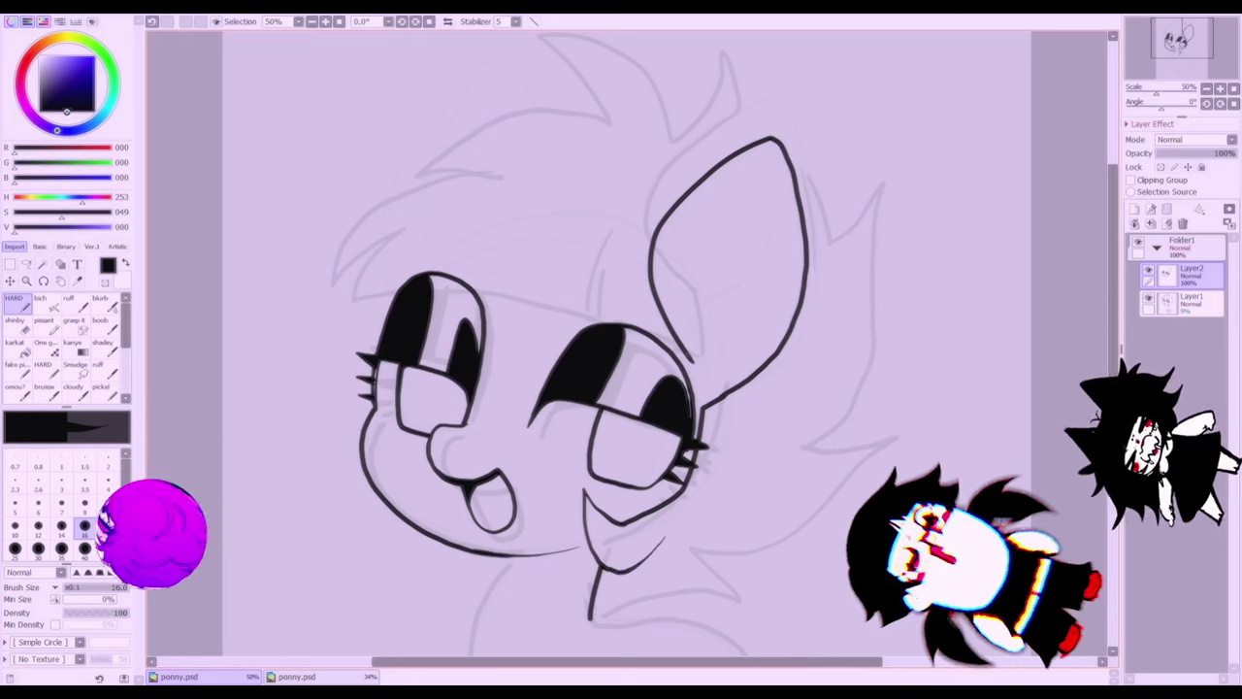
pyautogui.moveTo(697, 347)
pyautogui.mouseDown()
pyautogui.moveTo(662, 264)
pyautogui.moveTo(669, 233)
pyautogui.moveTo(719, 170)
pyautogui.moveTo(756, 187)
pyautogui.moveTo(756, 294)
pyautogui.moveTo(709, 355)
pyautogui.mouseUp()
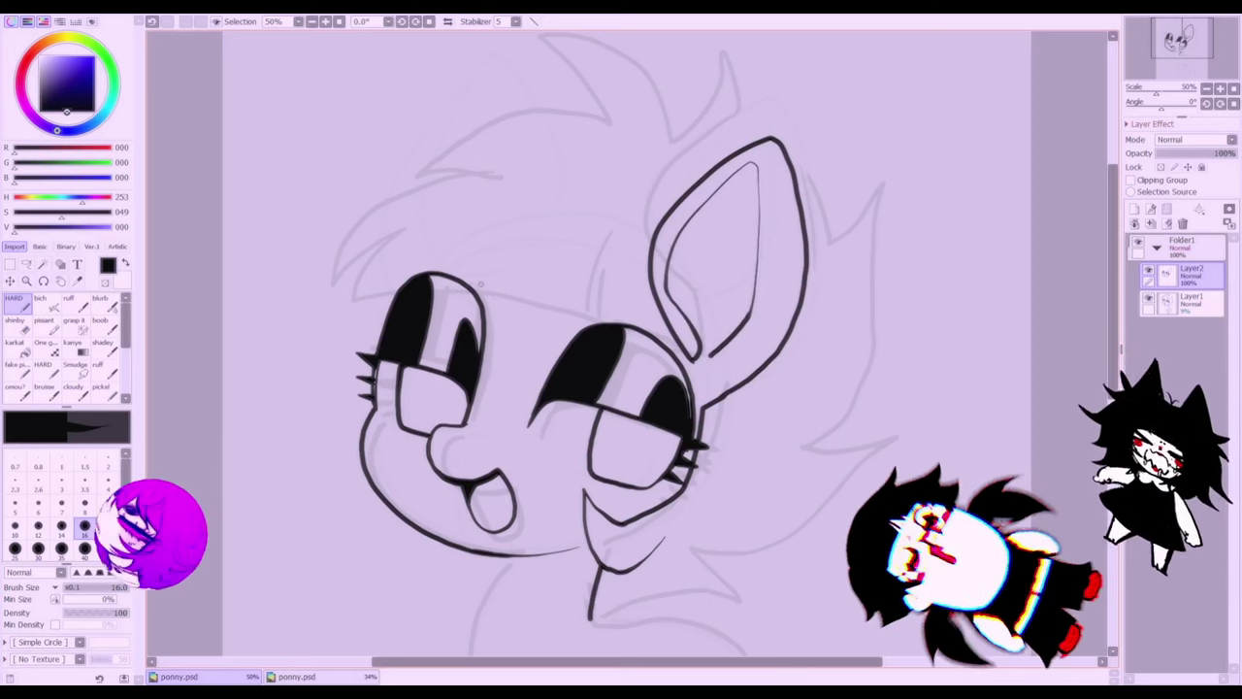
# - Ink the fringe edge across both eyes and the spiky forelock outline around the top of the head to the ear
pyautogui.moveTo(1163, 104); pyautogui.dragTo(1146, 104)
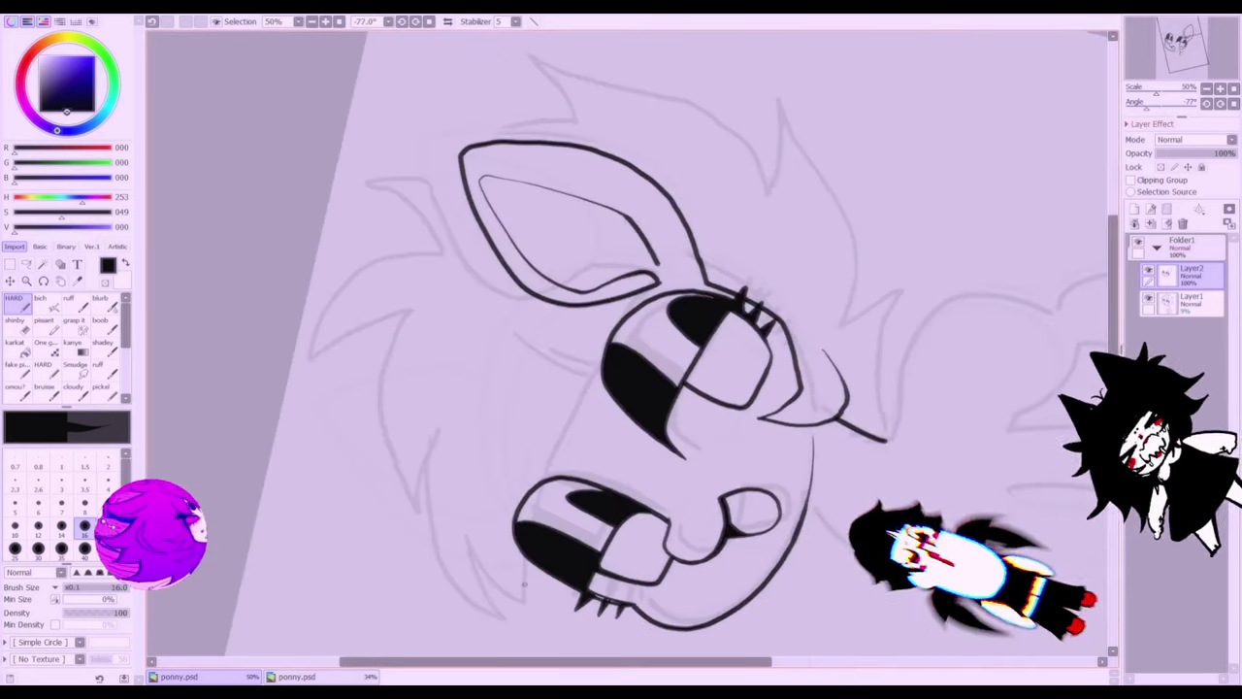
pyautogui.moveTo(521, 600)
pyautogui.mouseDown()
pyautogui.moveTo(533, 495)
pyautogui.moveTo(660, 286)
pyautogui.mouseUp()
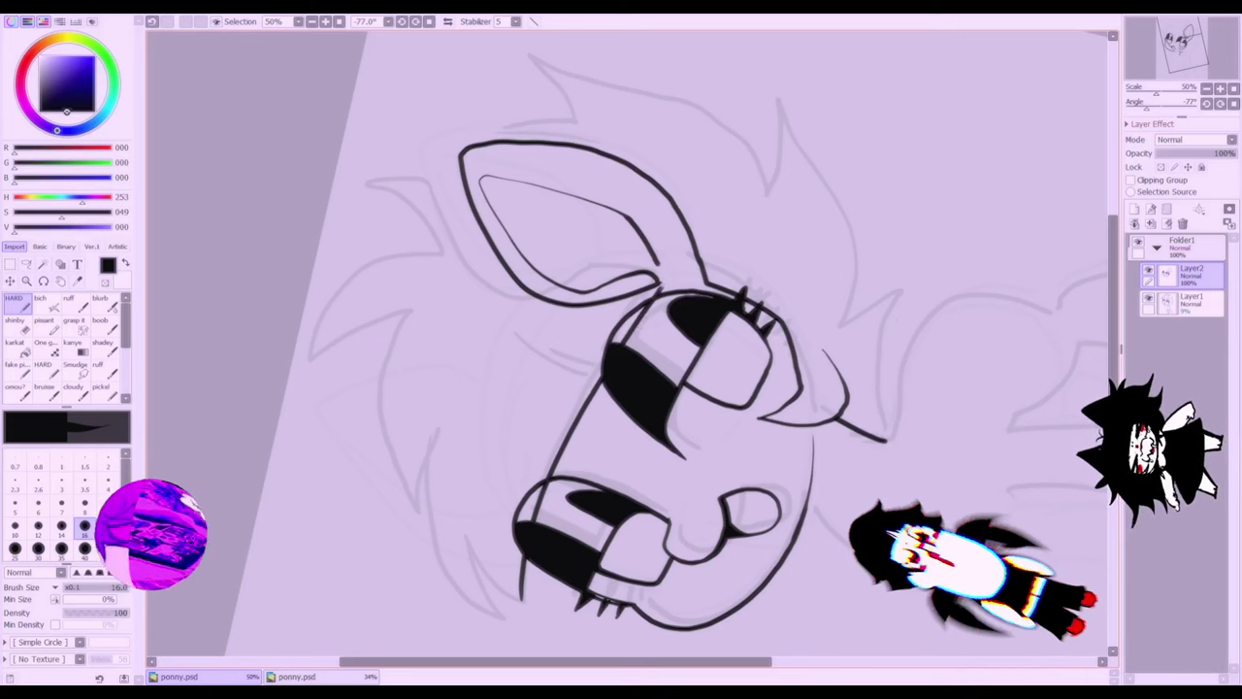
pyautogui.moveTo(447, 247)
pyautogui.mouseDown()
pyautogui.moveTo(357, 261)
pyautogui.moveTo(313, 335)
pyautogui.moveTo(309, 385)
pyautogui.moveTo(402, 309)
pyautogui.moveTo(369, 337)
pyautogui.moveTo(353, 414)
pyautogui.moveTo(382, 460)
pyautogui.moveTo(387, 541)
pyautogui.moveTo(401, 567)
pyautogui.moveTo(426, 484)
pyautogui.moveTo(429, 533)
pyautogui.moveTo(459, 594)
pyautogui.moveTo(516, 635)
pyautogui.moveTo(481, 575)
pyautogui.moveTo(513, 598)
pyautogui.mouseUp()
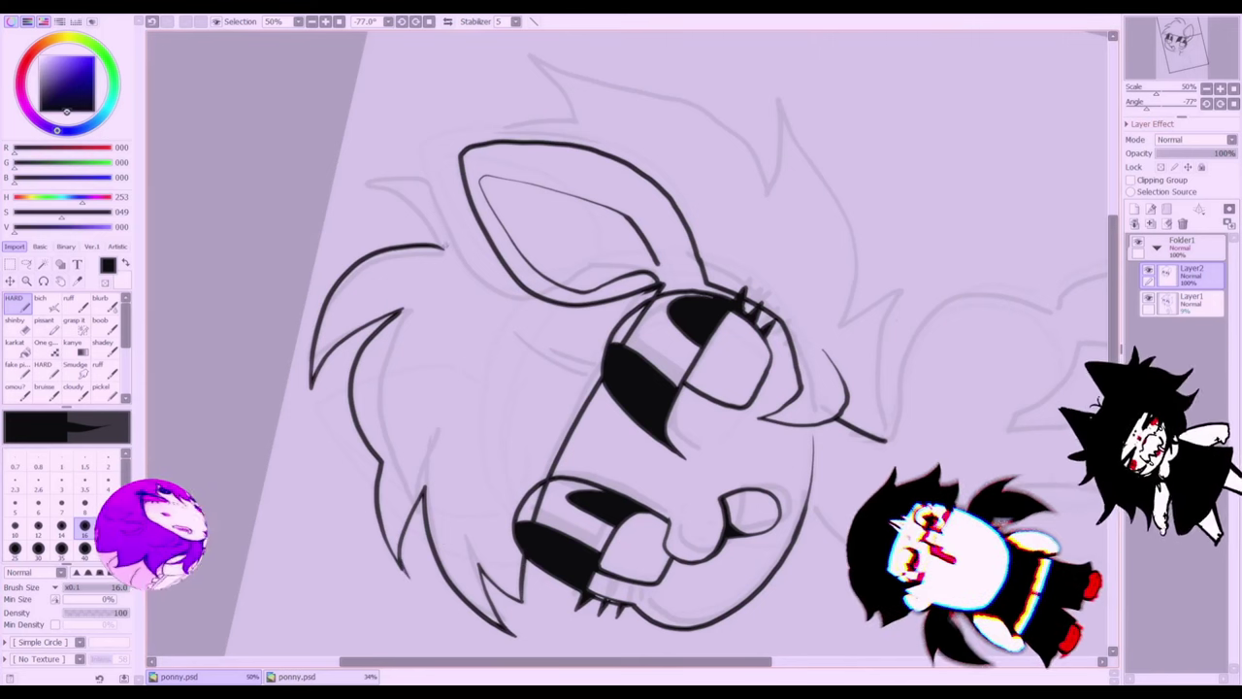
pyautogui.moveTo(443, 251)
pyautogui.mouseDown()
pyautogui.moveTo(425, 173)
pyautogui.moveTo(387, 139)
pyautogui.moveTo(466, 155)
pyautogui.moveTo(452, 131)
pyautogui.moveTo(363, 134)
pyautogui.moveTo(412, 157)
pyautogui.moveTo(445, 248)
pyautogui.mouseUp()
pyautogui.hotkey('ctrl', 'z')
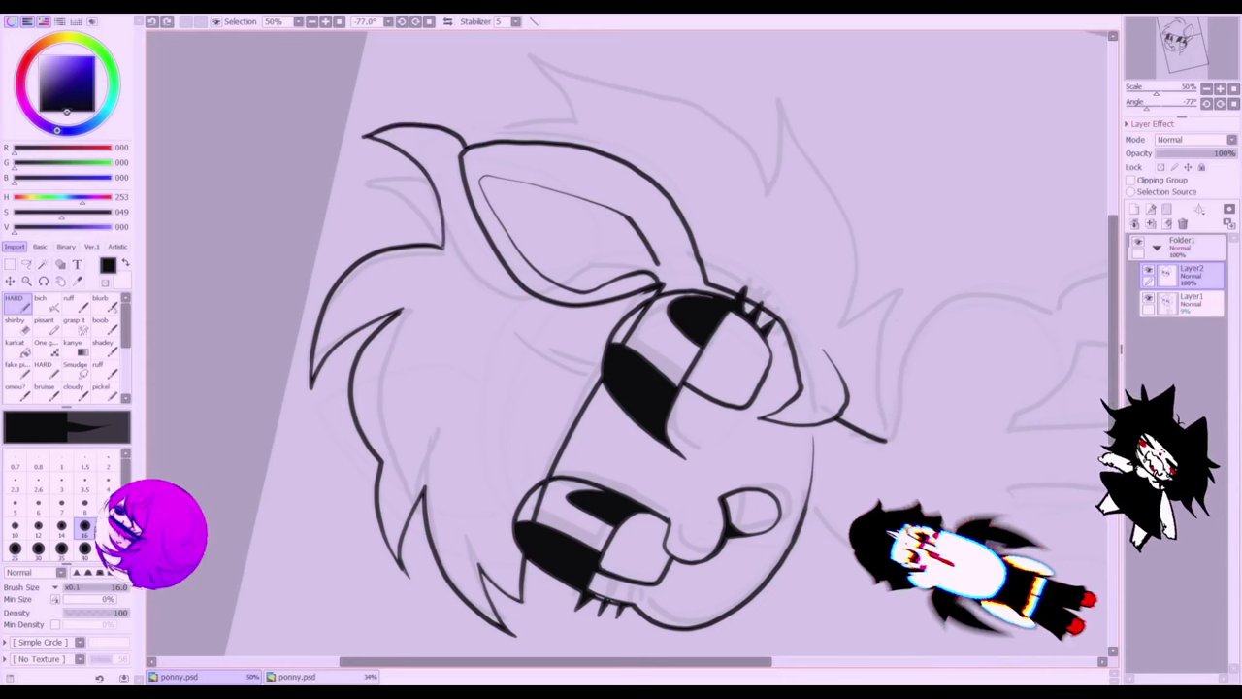
pyautogui.click(358, 672)
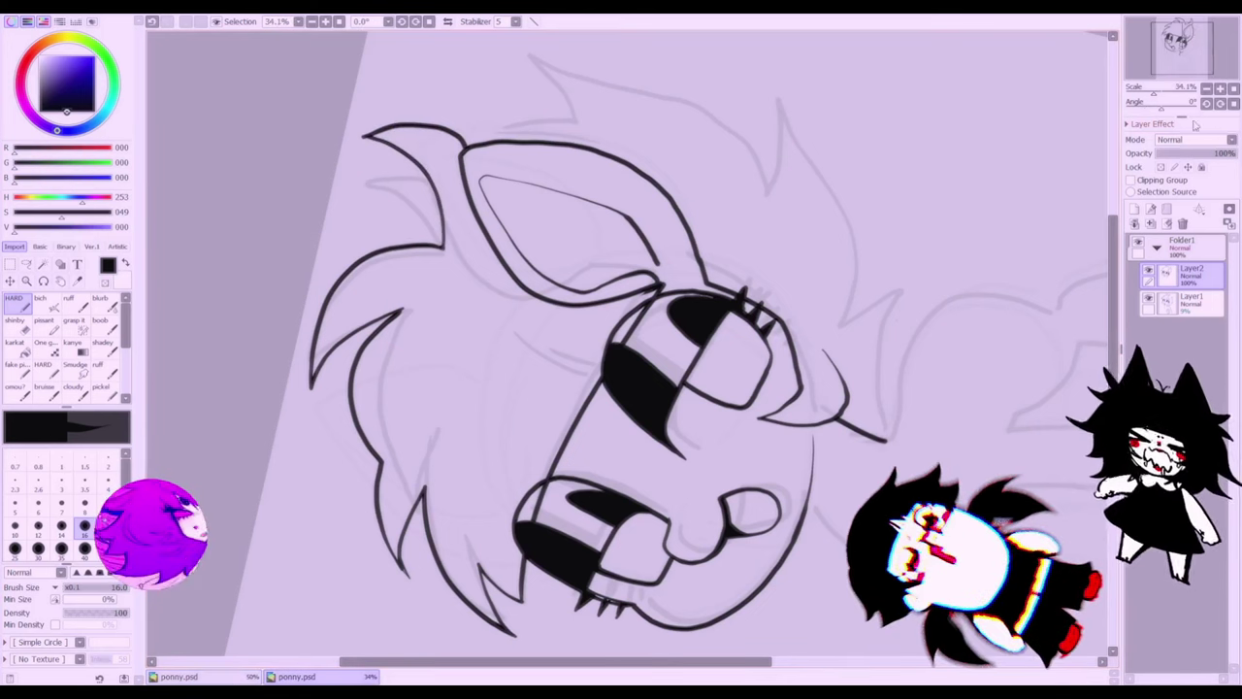
pyautogui.click(1233, 91)
pyautogui.click(232, 679)
# - Fill the forelock solid black, including the parts of the fringe that overlap the tops of both eyes
pyautogui.click(20, 351)
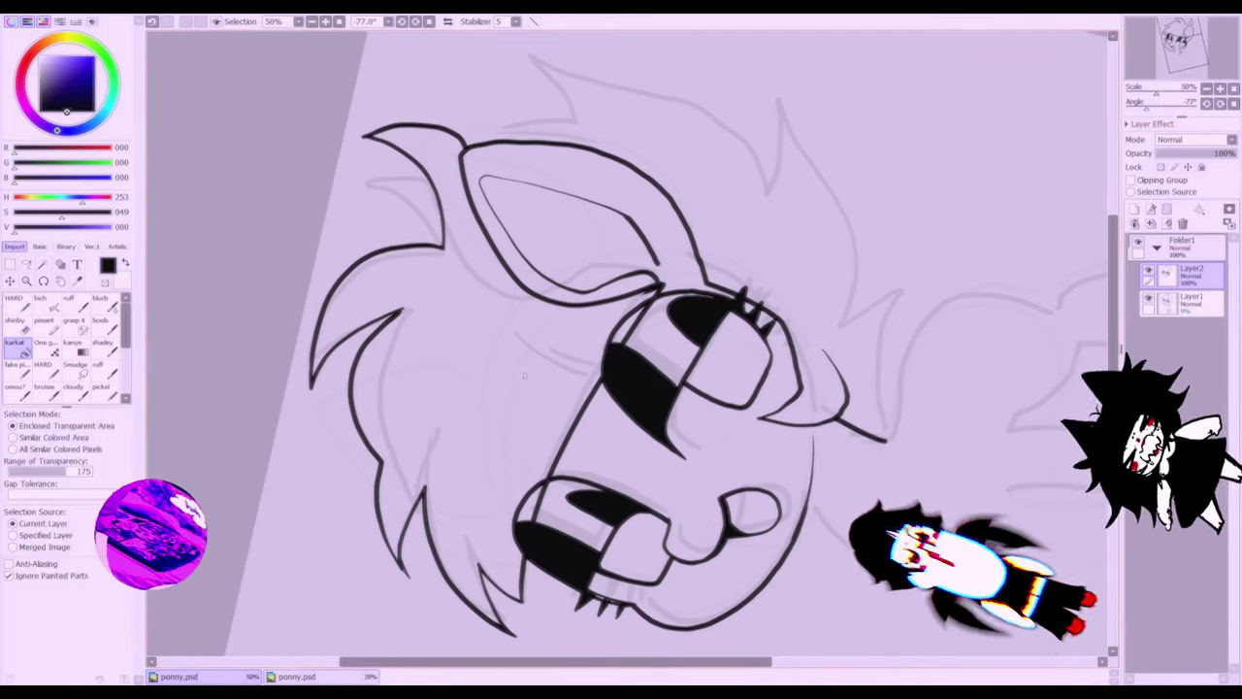
pyautogui.click(513, 373)
pyautogui.click(626, 325)
pyautogui.click(534, 514)
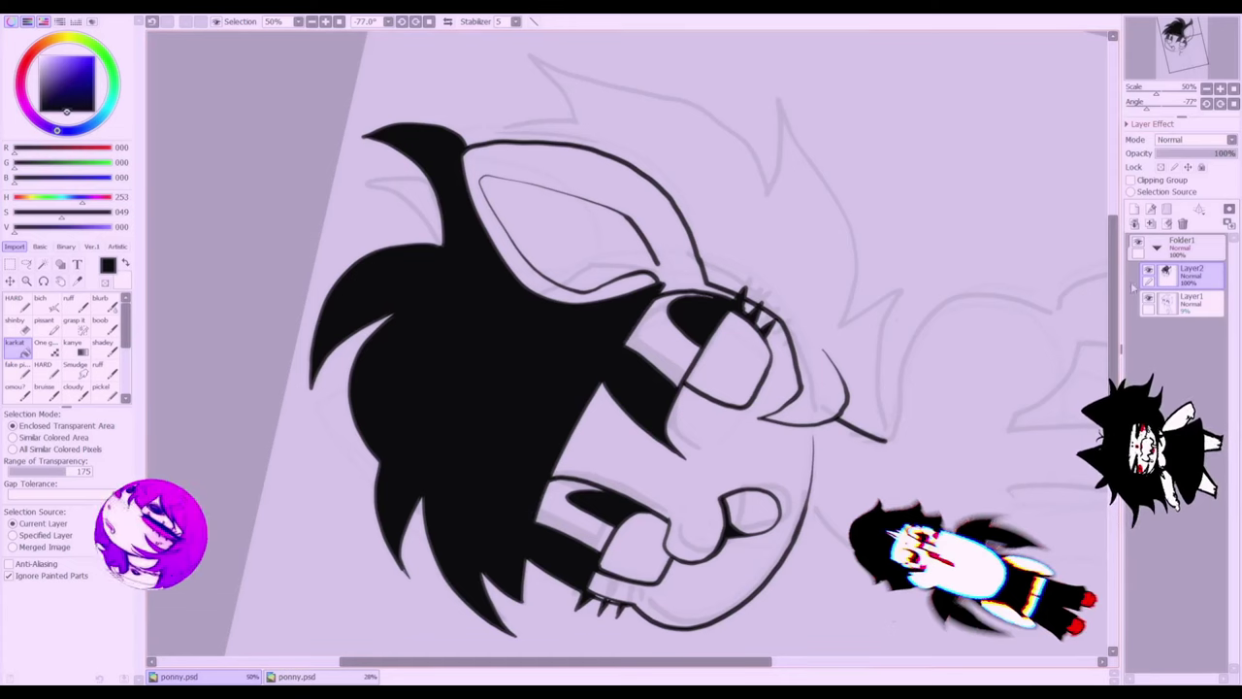
# - Ink pointed fur tufts at the far cheek, under the chin and at the neck, plus a small tuft under the near eye
pyautogui.click(1233, 103)
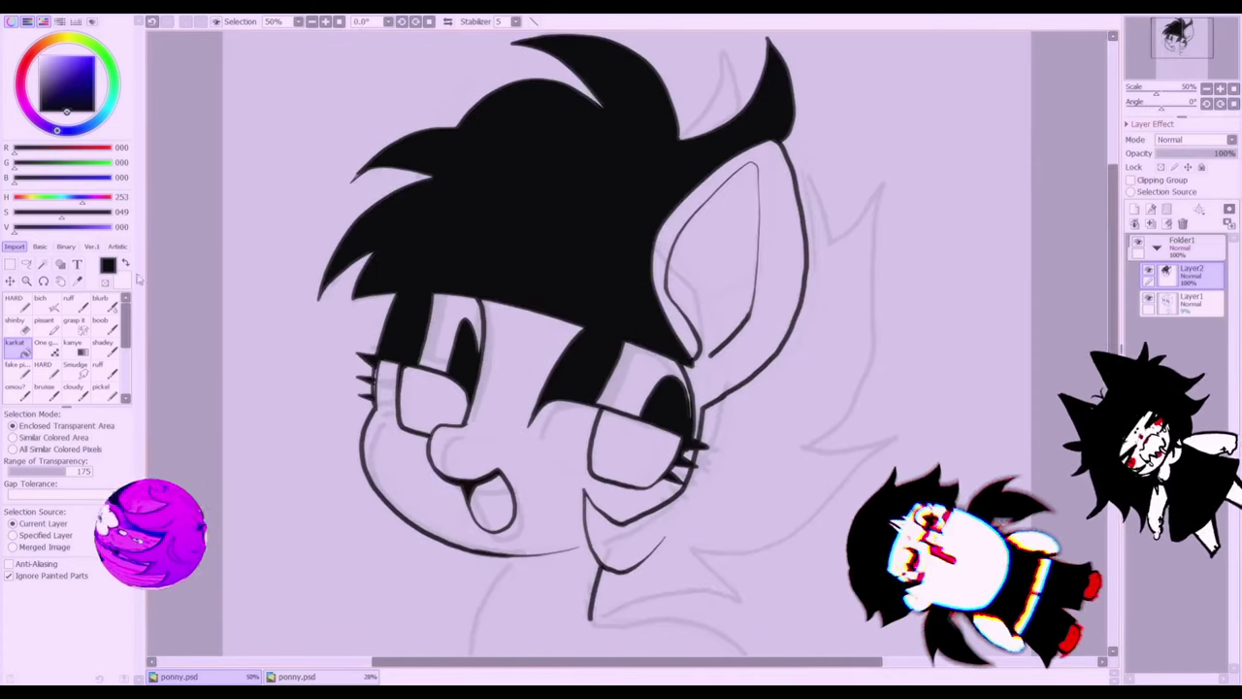
pyautogui.click(16, 304)
pyautogui.moveTo(377, 363)
pyautogui.mouseDown()
pyautogui.moveTo(324, 390)
pyautogui.moveTo(355, 424)
pyautogui.moveTo(321, 483)
pyautogui.moveTo(384, 493)
pyautogui.mouseUp()
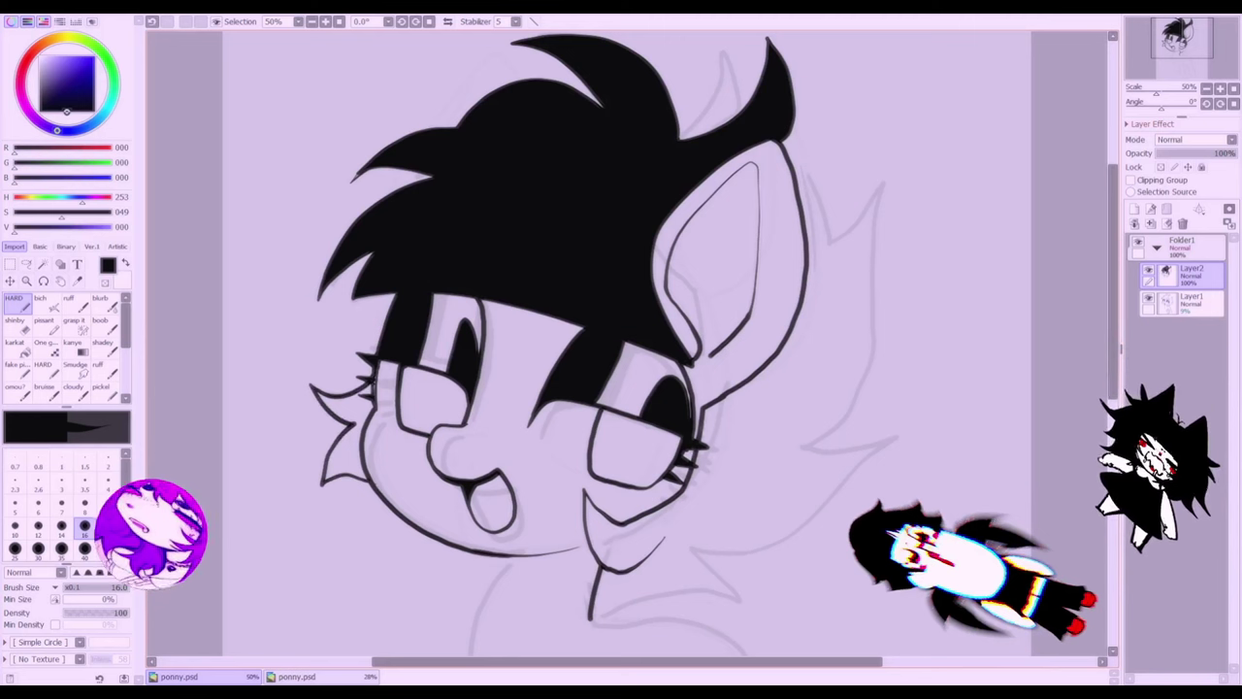
pyautogui.moveTo(693, 452); pyautogui.dragTo(614, 515)
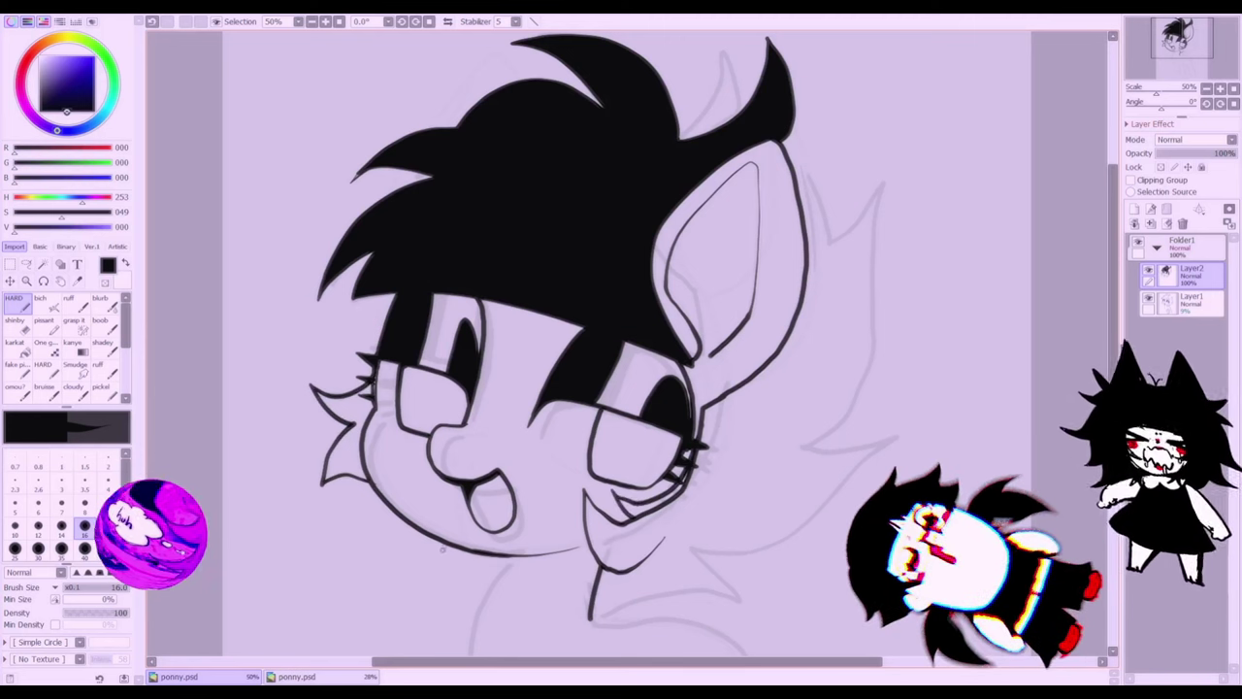
pyautogui.moveTo(442, 549)
pyautogui.mouseDown()
pyautogui.moveTo(410, 566)
pyautogui.moveTo(468, 577)
pyautogui.moveTo(454, 620)
pyautogui.moveTo(524, 559)
pyautogui.mouseUp()
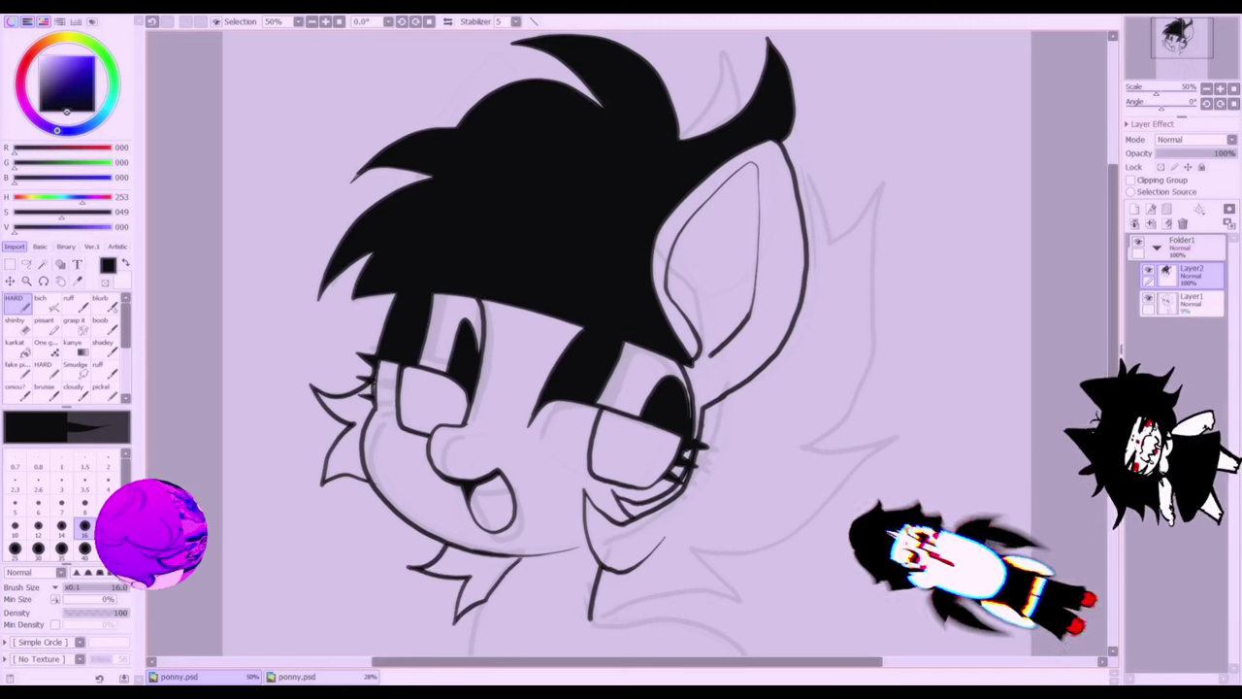
pyautogui.moveTo(602, 569)
pyautogui.mouseDown()
pyautogui.moveTo(559, 590)
pyautogui.moveTo(598, 617)
pyautogui.mouseUp()
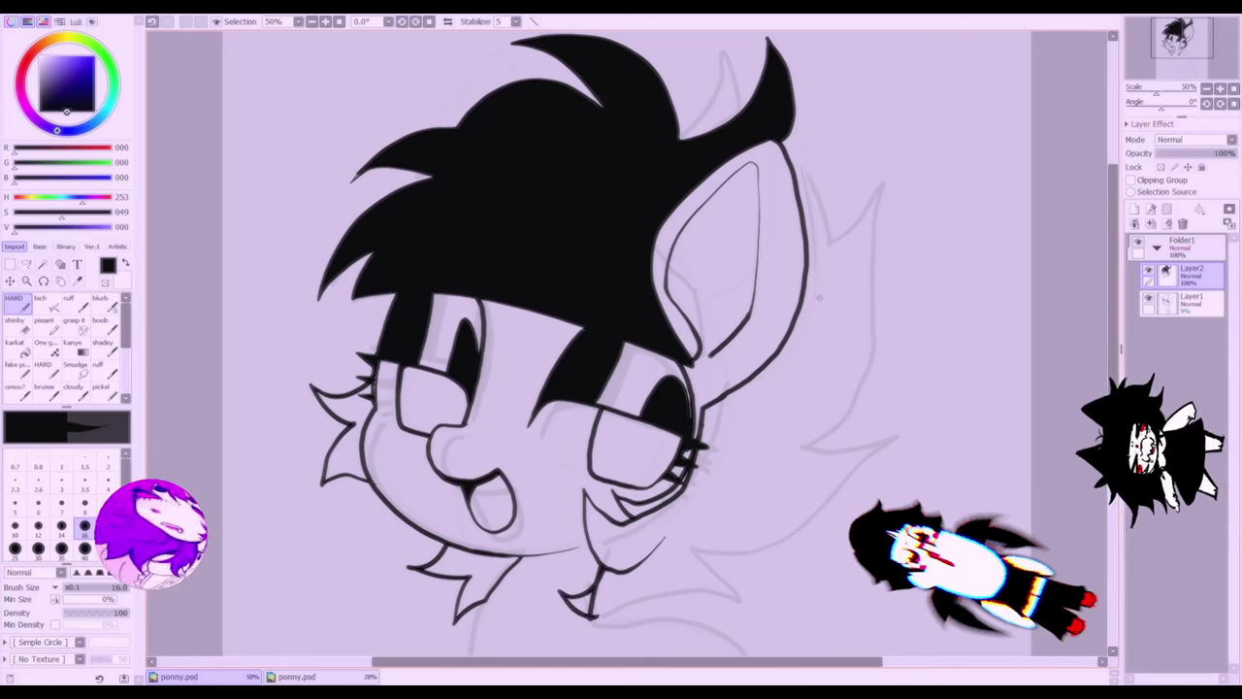
pyautogui.moveTo(793, 124); pyautogui.dragTo(833, 330)
pyautogui.hotkey('ctrl', 'z')
pyautogui.moveTo(788, 142)
pyautogui.mouseDown()
pyautogui.moveTo(855, 282)
pyautogui.moveTo(850, 346)
pyautogui.mouseUp()
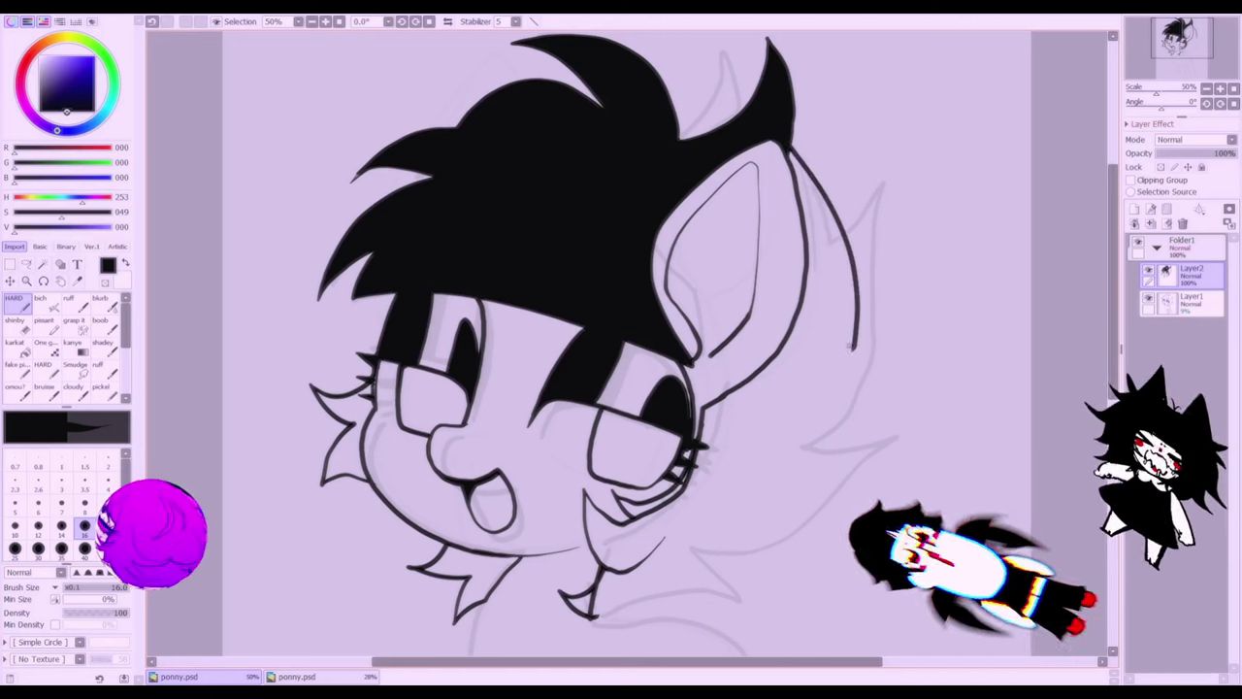
pyautogui.hotkey('ctrl', 'z')
# - Ink the jagged outer outline of the back mane from behind the near ear down to the neck tuft
pyautogui.moveTo(788, 142); pyautogui.dragTo(865, 326)
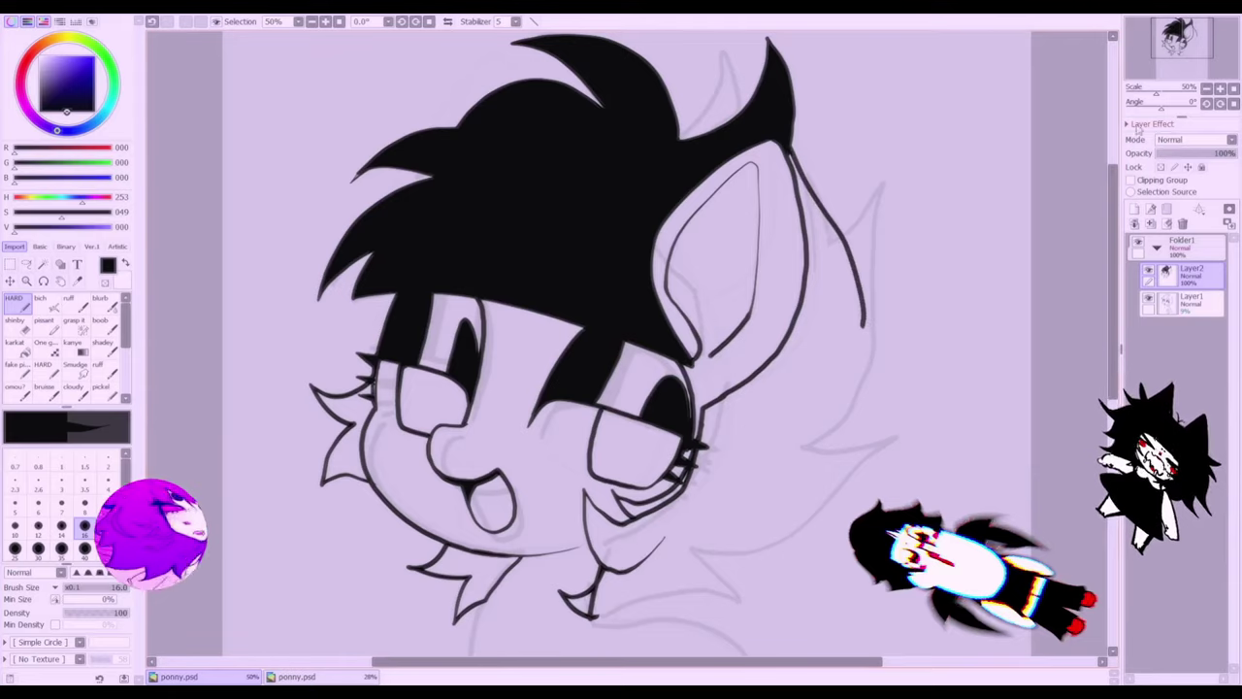
pyautogui.click(1190, 105)
pyautogui.moveTo(507, 95)
pyautogui.mouseDown()
pyautogui.moveTo(369, 208)
pyautogui.moveTo(440, 208)
pyautogui.moveTo(364, 327)
pyautogui.moveTo(330, 436)
pyautogui.moveTo(406, 391)
pyautogui.moveTo(414, 530)
pyautogui.moveTo(473, 584)
pyautogui.moveTo(438, 501)
pyautogui.mouseUp()
# - Fill the back mane and the fur tufts at the neck, chin and far cheek solid black
pyautogui.click(18, 347)
pyautogui.click(436, 302)
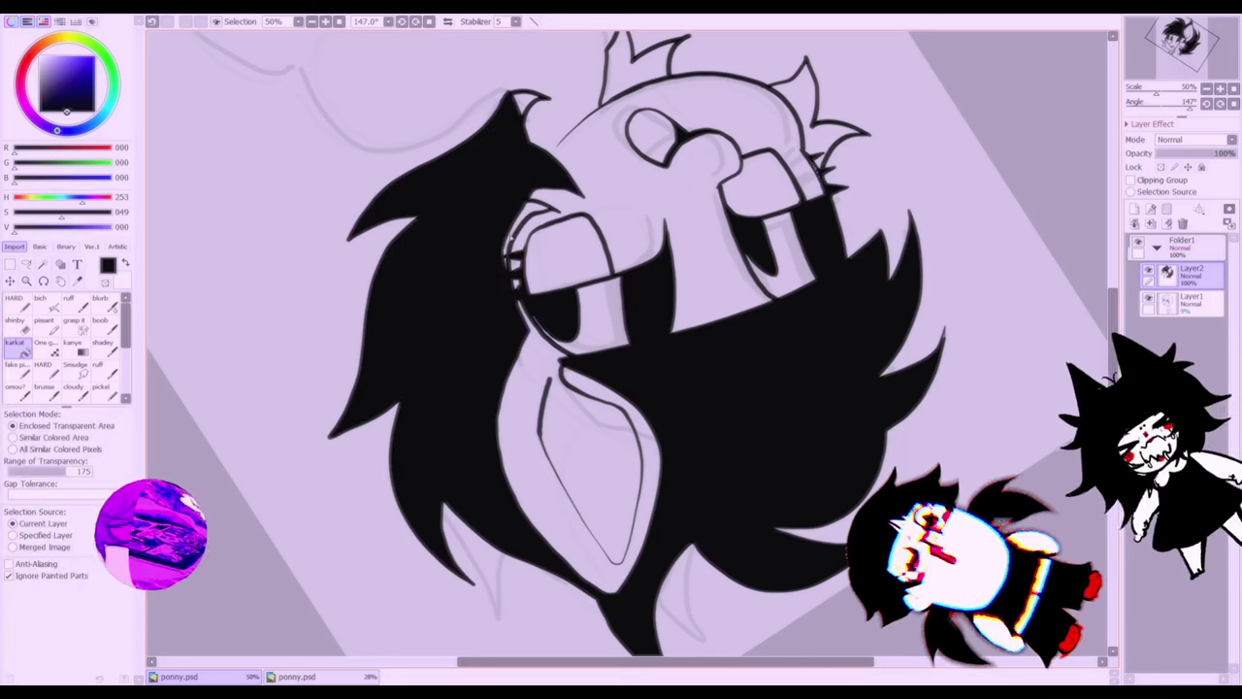
pyautogui.click(521, 220)
pyautogui.click(525, 102)
pyautogui.click(615, 64)
pyautogui.click(806, 108)
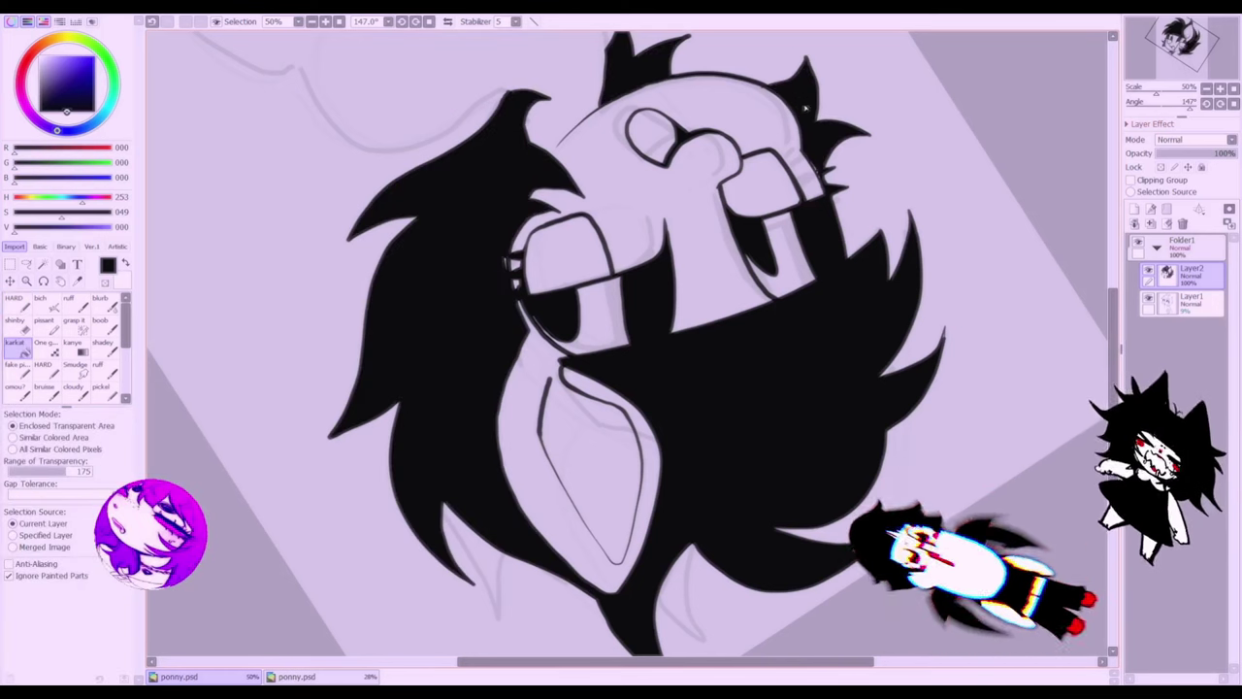
pyautogui.click(1233, 88)
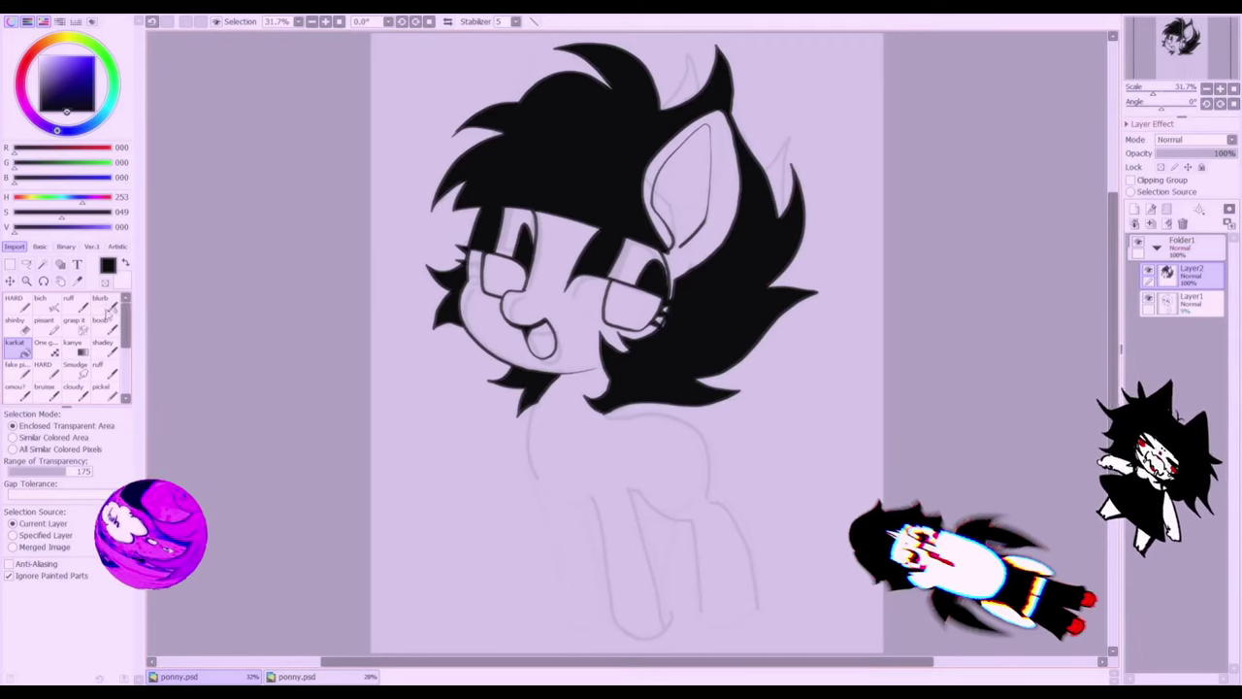
# - Erase the near ear's inner outline and redraw it as a single curved line along the ear's front edge
pyautogui.click(20, 305)
pyautogui.click(1220, 89)
pyautogui.click(1220, 90)
pyautogui.moveTo(1116, 262); pyautogui.dragTo(1115, 205)
pyautogui.click(18, 318)
pyautogui.moveTo(690, 337)
pyautogui.mouseDown()
pyautogui.moveTo(701, 350)
pyautogui.moveTo(677, 299)
pyautogui.moveTo(715, 192)
pyautogui.moveTo(725, 335)
pyautogui.moveTo(677, 269)
pyautogui.moveTo(691, 341)
pyautogui.mouseUp()
pyautogui.click(15, 300)
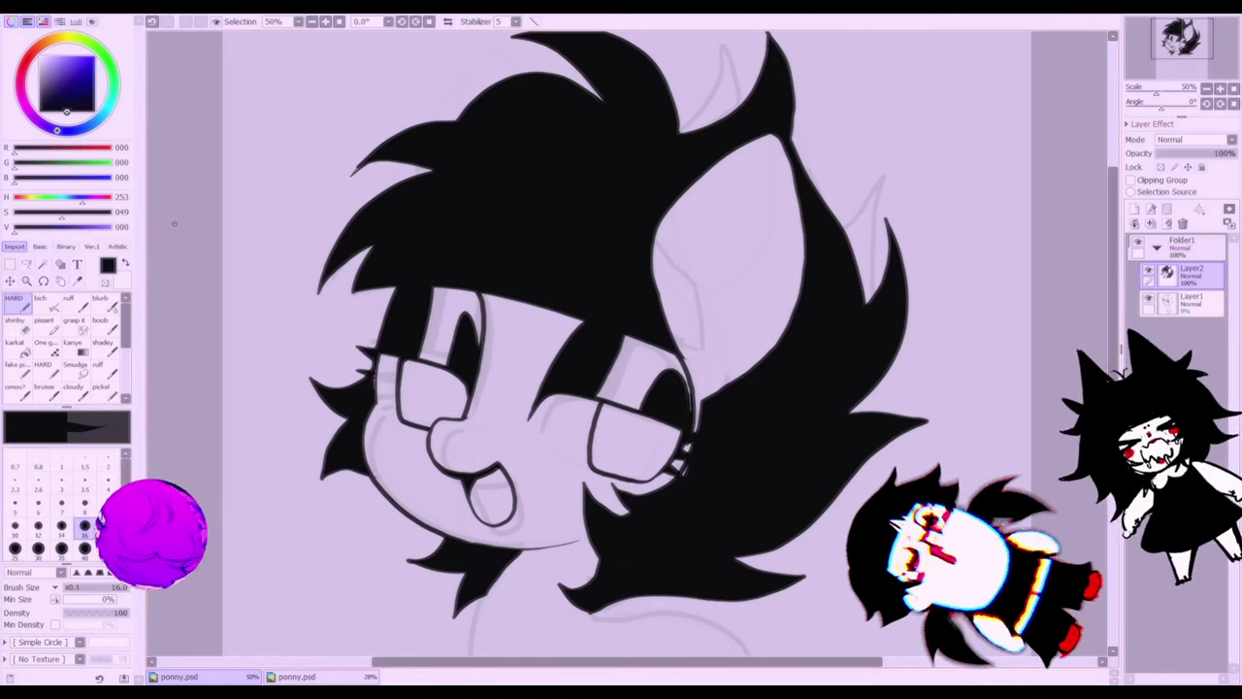
pyautogui.moveTo(653, 235)
pyautogui.mouseDown()
pyautogui.moveTo(660, 308)
pyautogui.moveTo(685, 358)
pyautogui.moveTo(695, 293)
pyautogui.moveTo(757, 221)
pyautogui.mouseUp()
pyautogui.hotkey('ctrl', 'z')
pyautogui.moveTo(714, 179)
pyautogui.mouseDown()
pyautogui.moveTo(747, 153)
pyautogui.moveTo(679, 299)
pyautogui.moveTo(693, 340)
pyautogui.mouseUp()
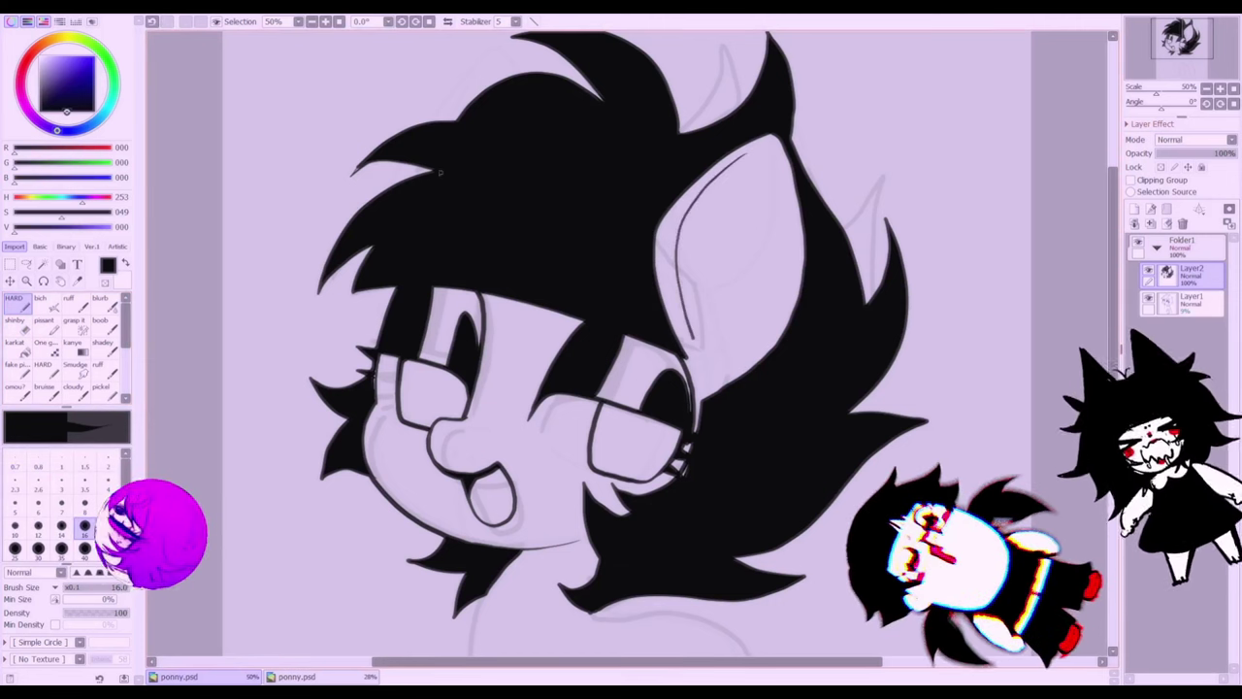
# - Ink the far ear's outline behind the forelock and add a solid black mane spike behind the near ear
pyautogui.moveTo(378, 194); pyautogui.dragTo(478, 60)
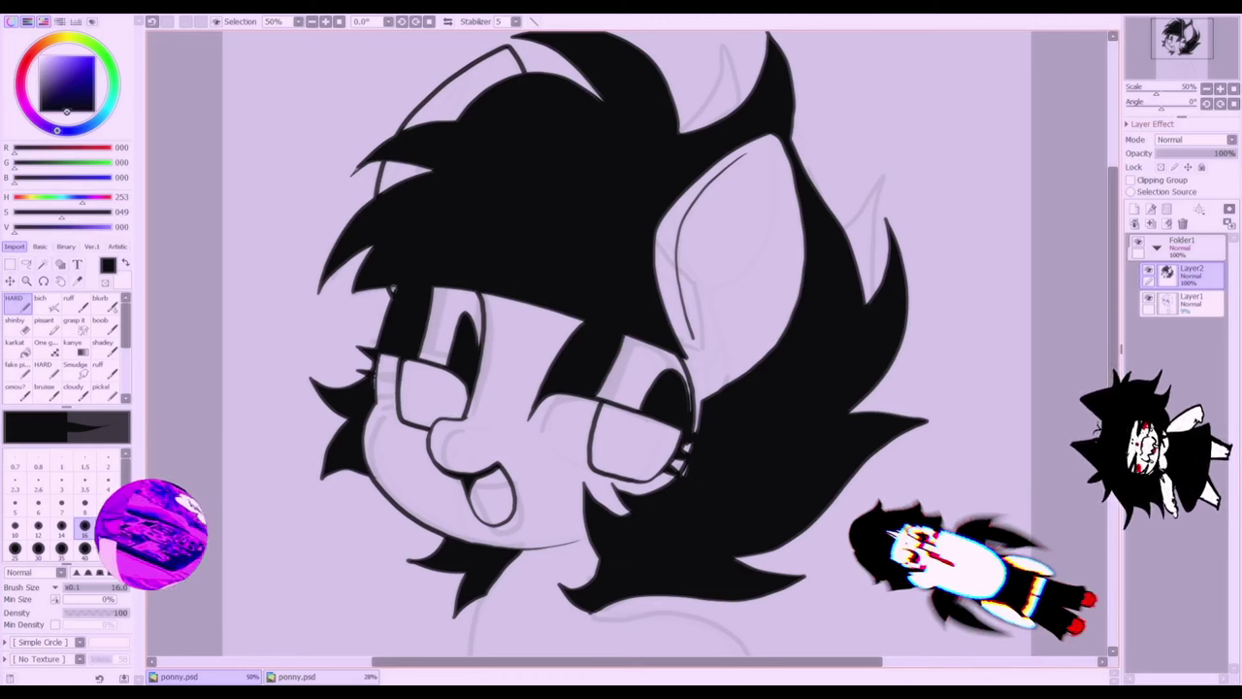
pyautogui.moveTo(862, 257)
pyautogui.mouseDown()
pyautogui.moveTo(862, 206)
pyautogui.moveTo(838, 139)
pyautogui.moveTo(811, 107)
pyautogui.moveTo(796, 165)
pyautogui.mouseUp()
pyautogui.press('g')
pyautogui.click(830, 194)
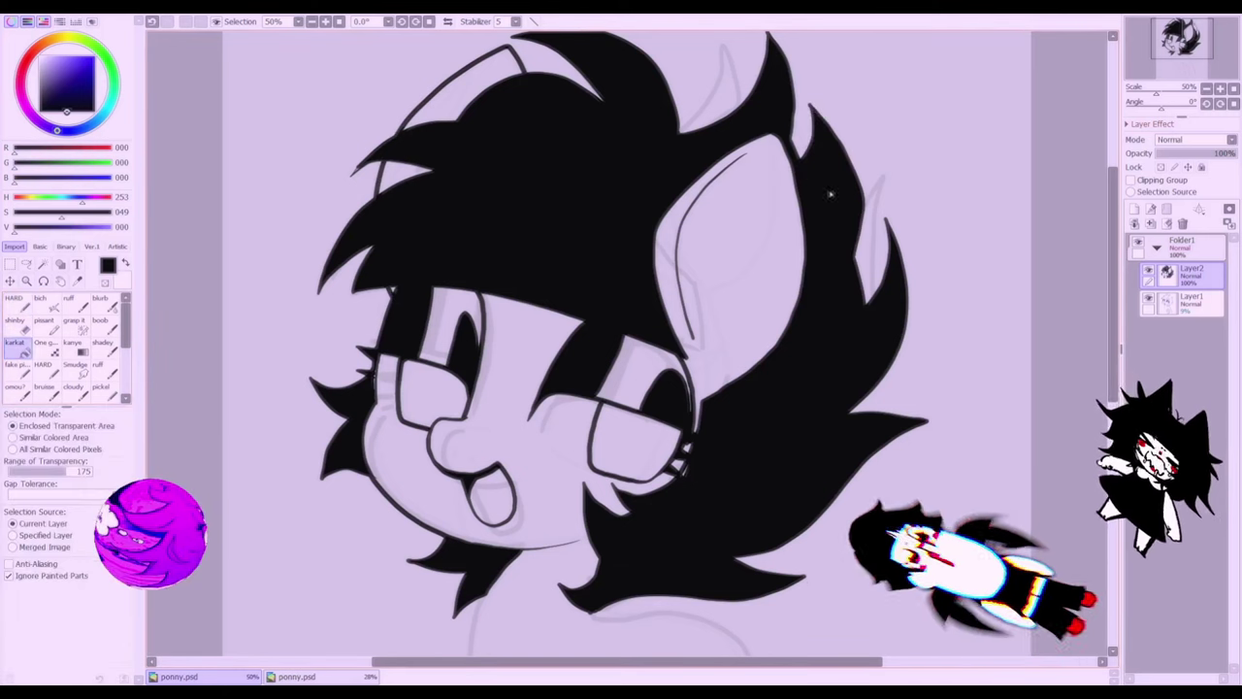
pyautogui.click(14, 303)
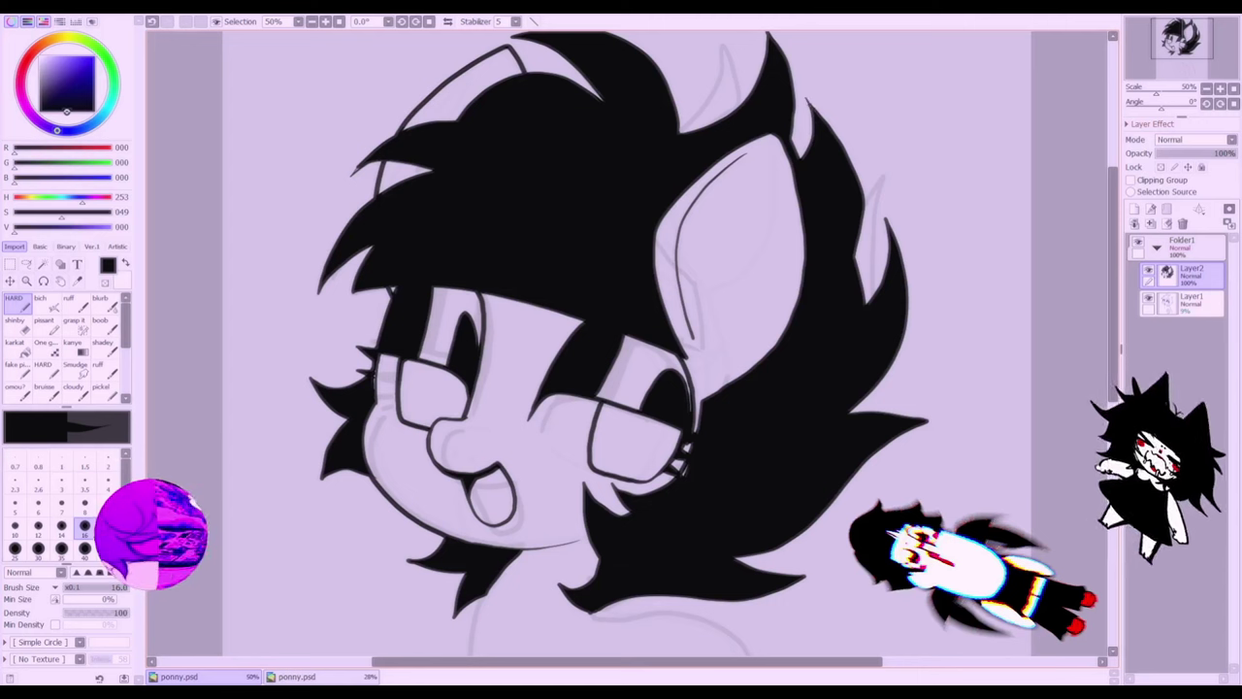
pyautogui.moveTo(852, 238); pyautogui.dragTo(863, 317)
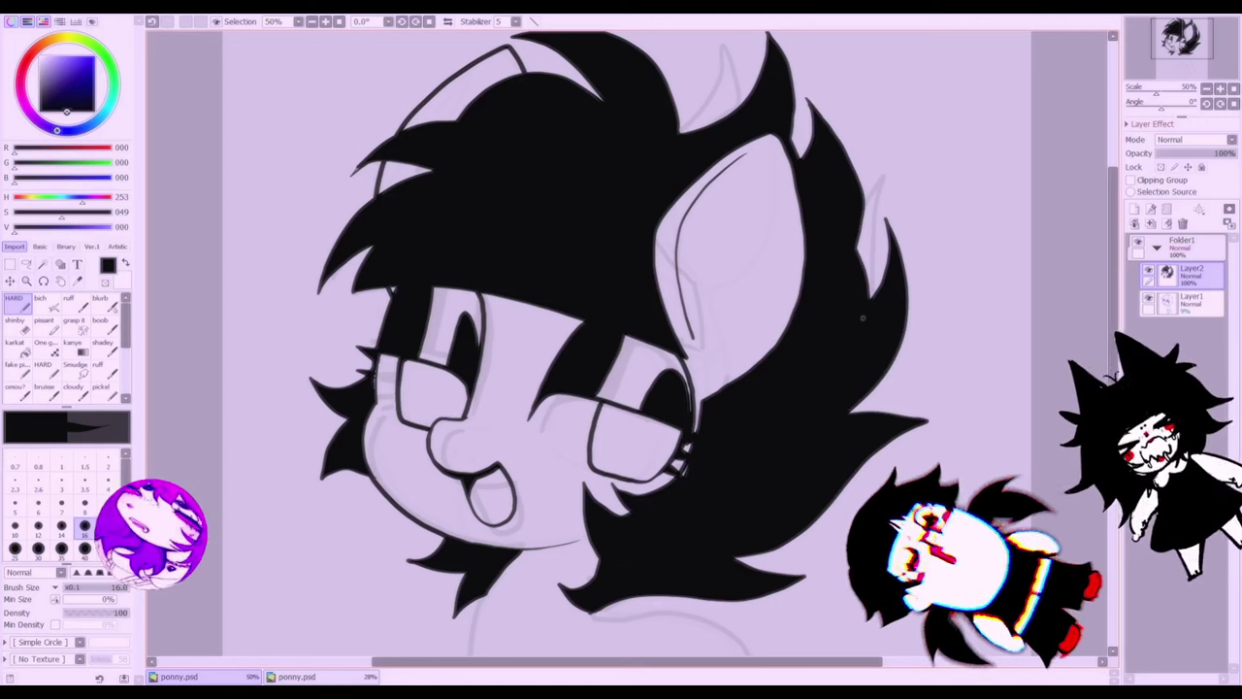
# - Draw U-shaped lower iris curves in both eyes and fill the irises black, leaving a light crescent in each
pyautogui.scroll(-3, 758, 314)
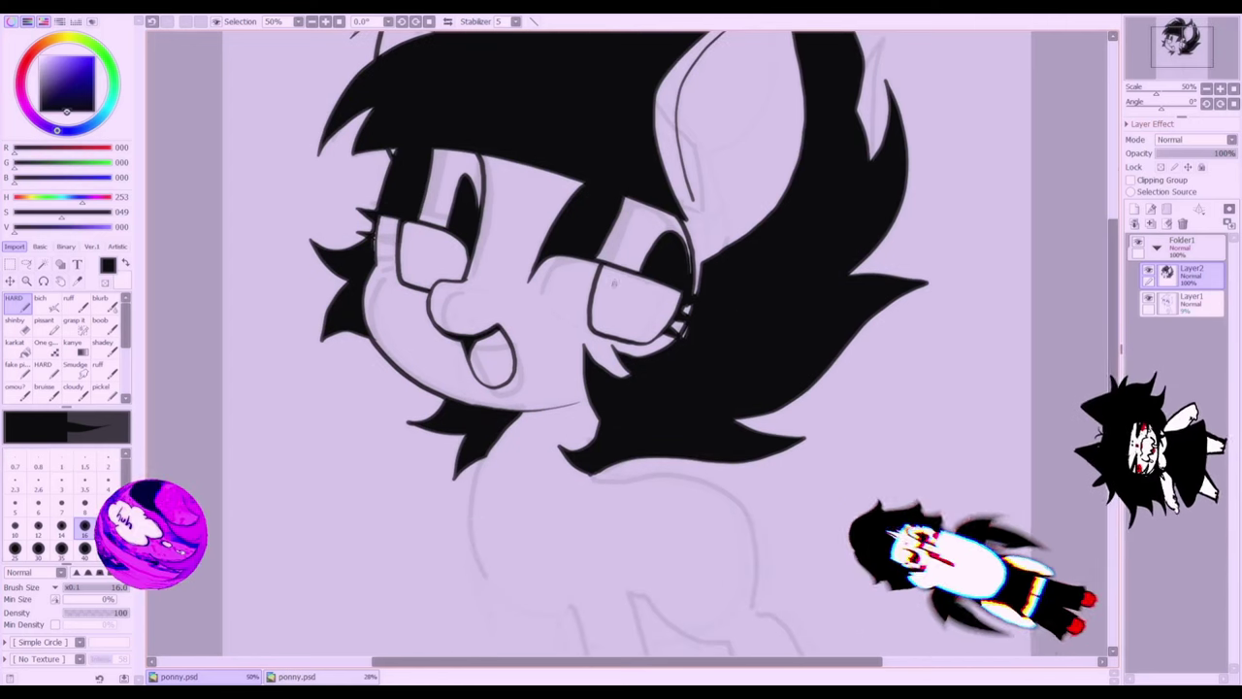
pyautogui.moveTo(614, 282); pyautogui.dragTo(608, 320)
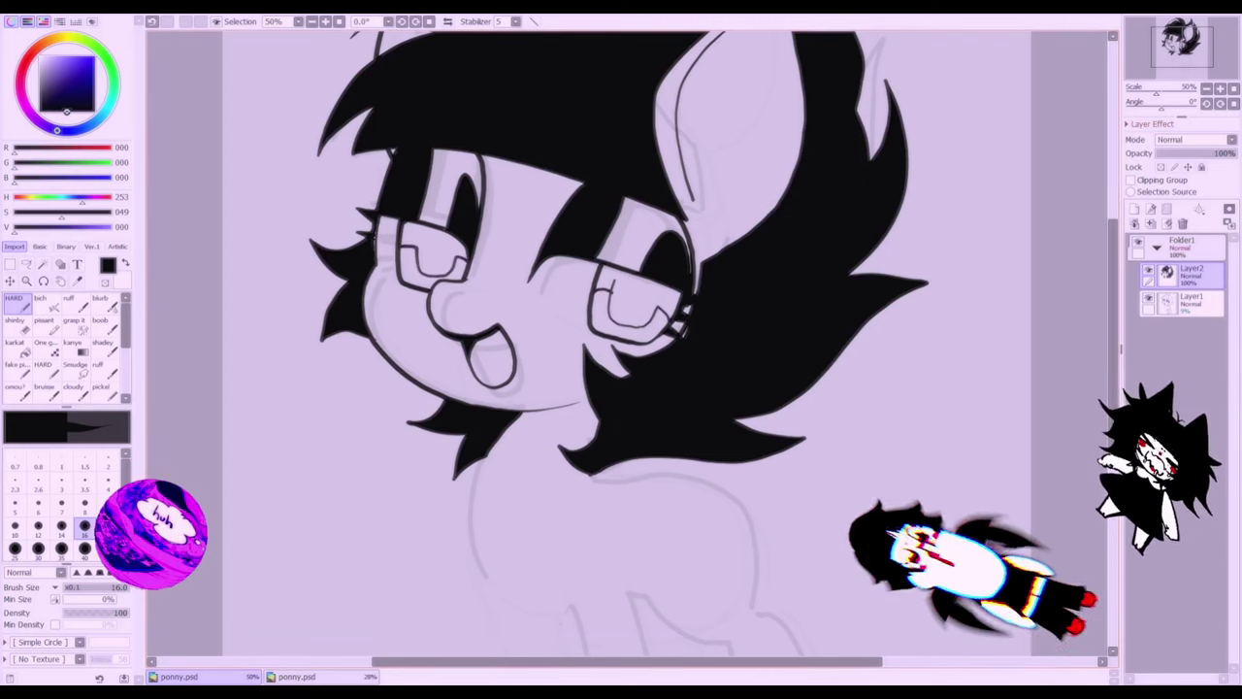
pyautogui.click(14, 342)
pyautogui.click(434, 249)
pyautogui.click(635, 295)
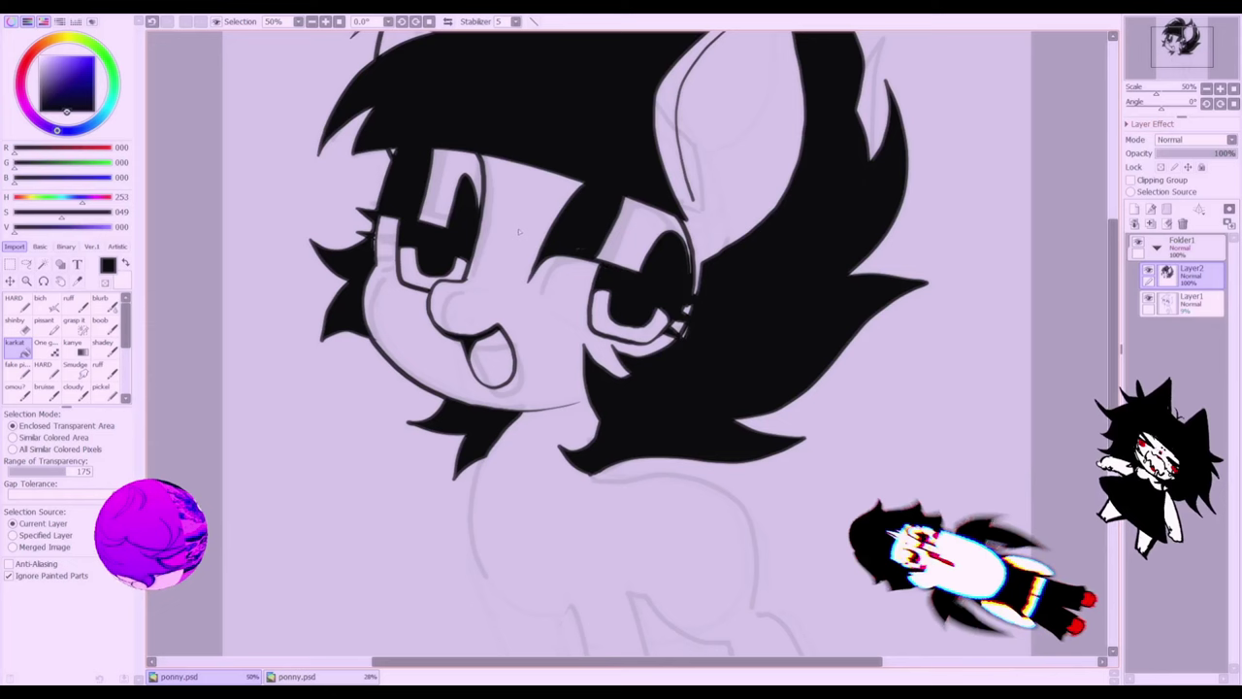
# - Erase a large and a small round highlight out of the black iris in each eye with the size 60 eraser
pyautogui.click(15, 319)
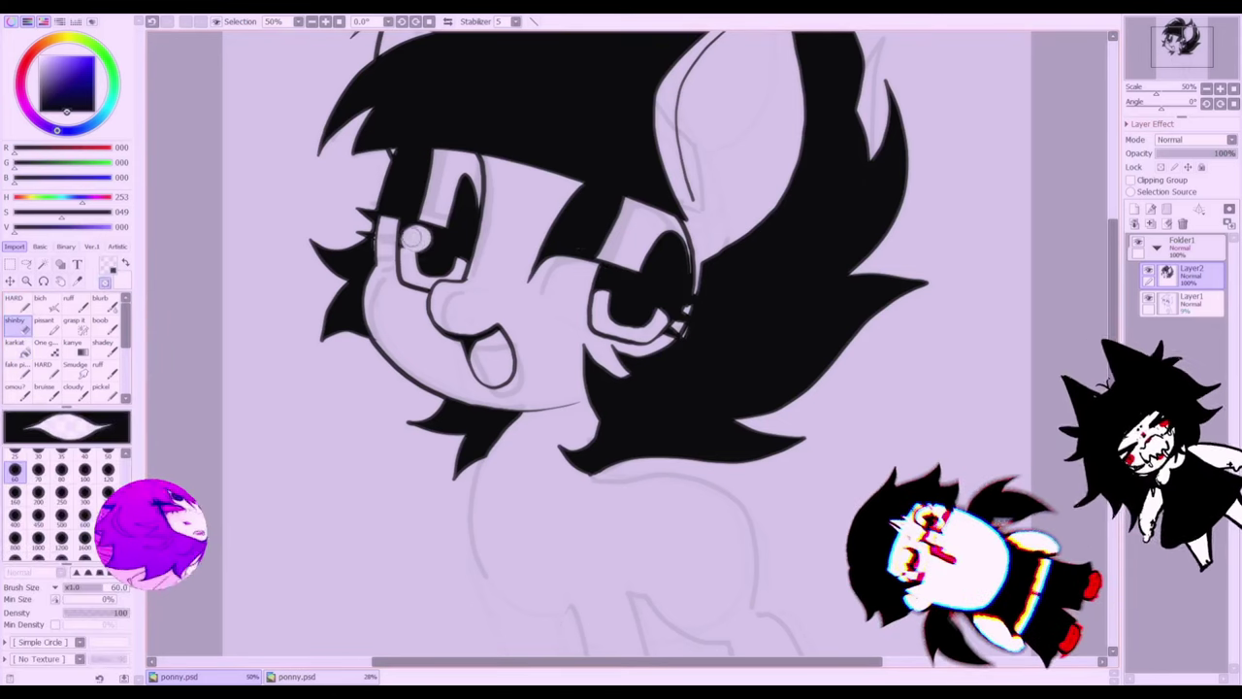
pyautogui.click(414, 237)
pyautogui.click(434, 249)
pyautogui.click(614, 289)
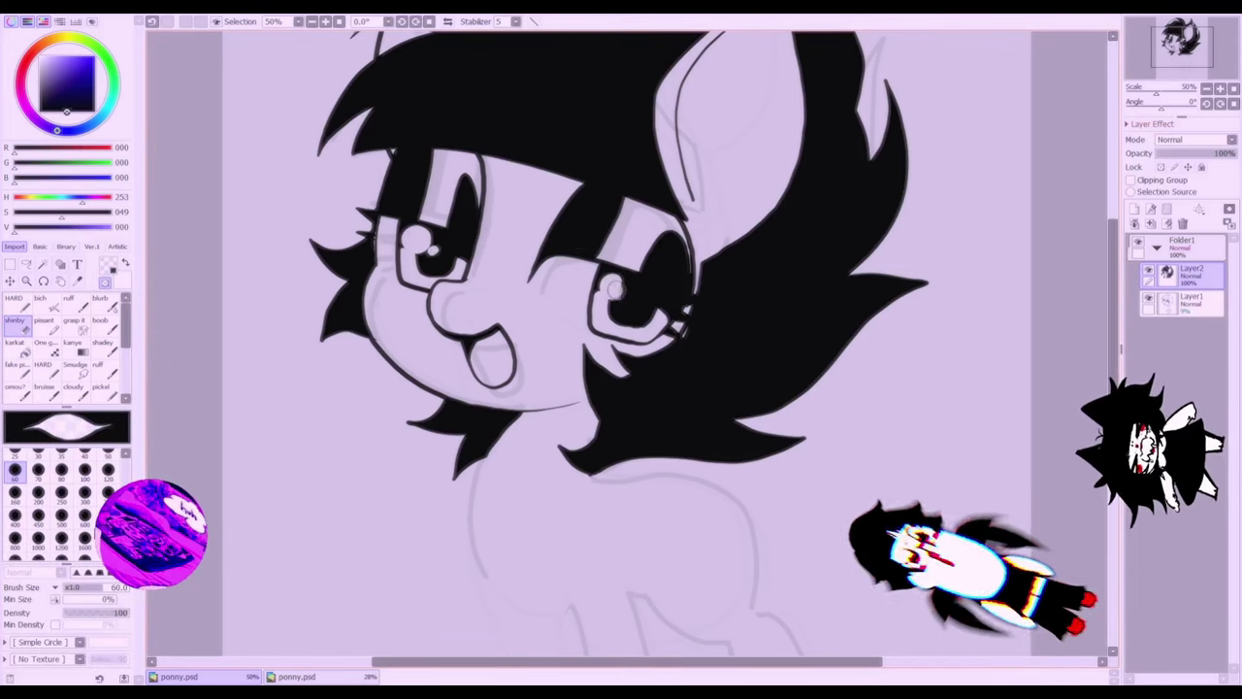
pyautogui.moveTo(616, 290); pyautogui.dragTo(626, 289)
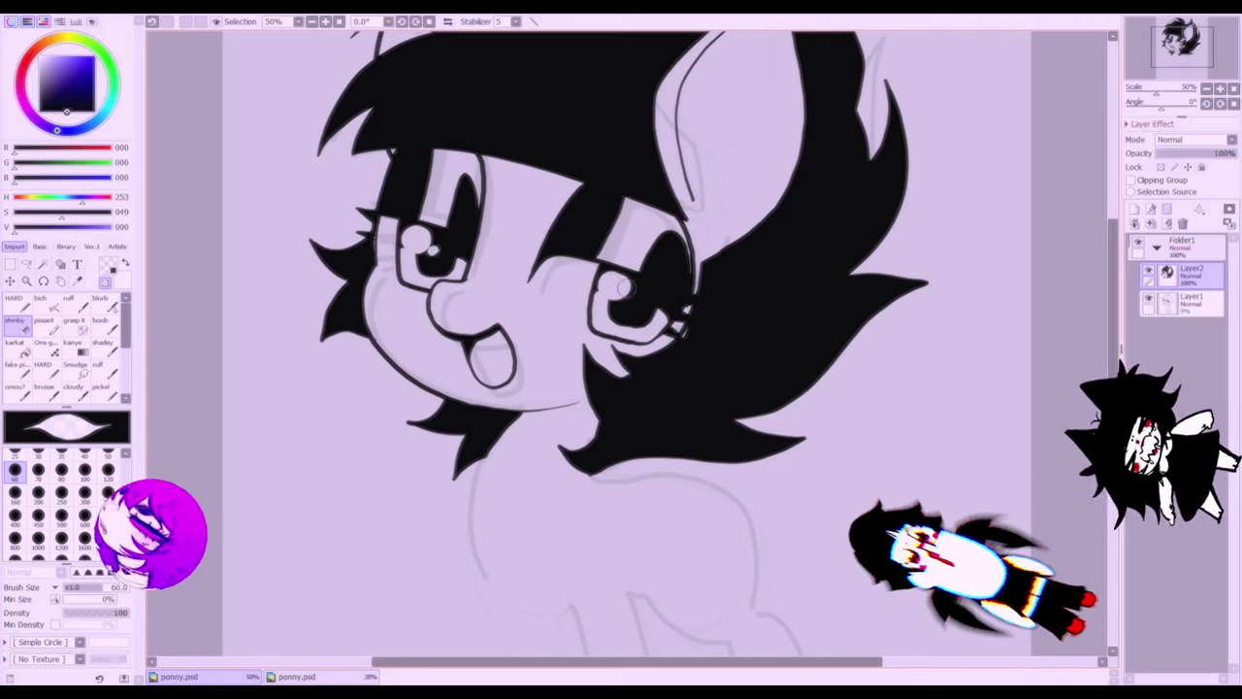
pyautogui.click(628, 301)
pyautogui.click(16, 303)
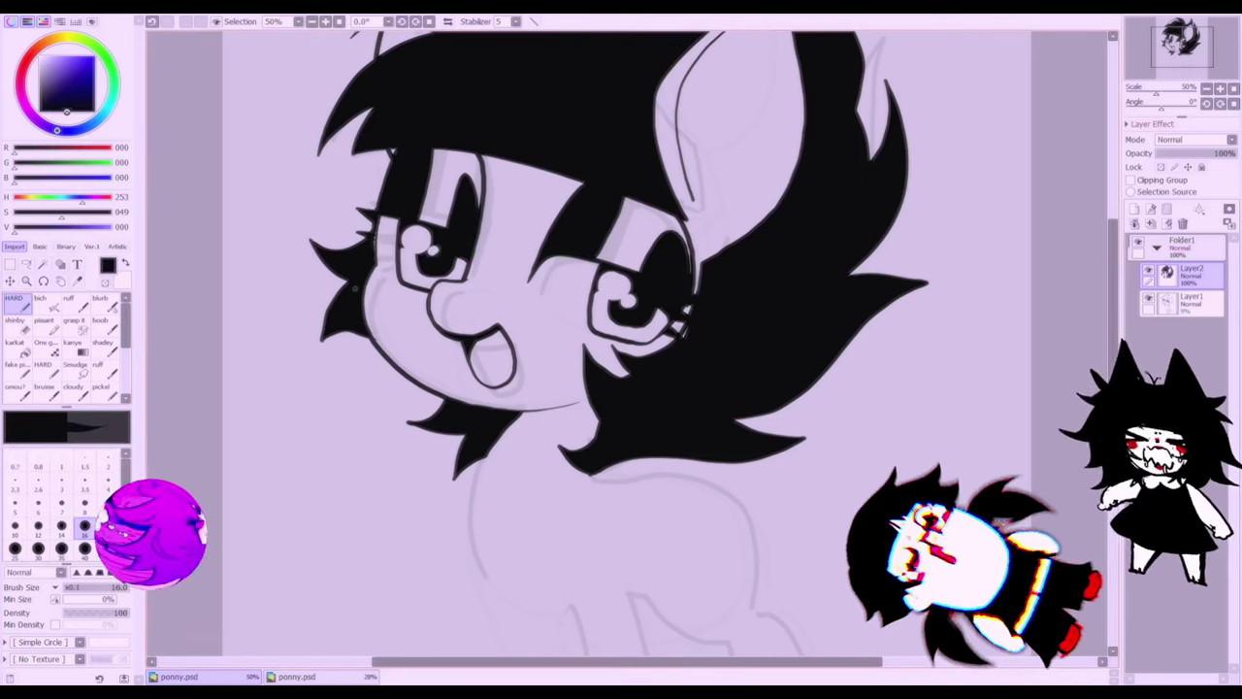
pyautogui.click(16, 325)
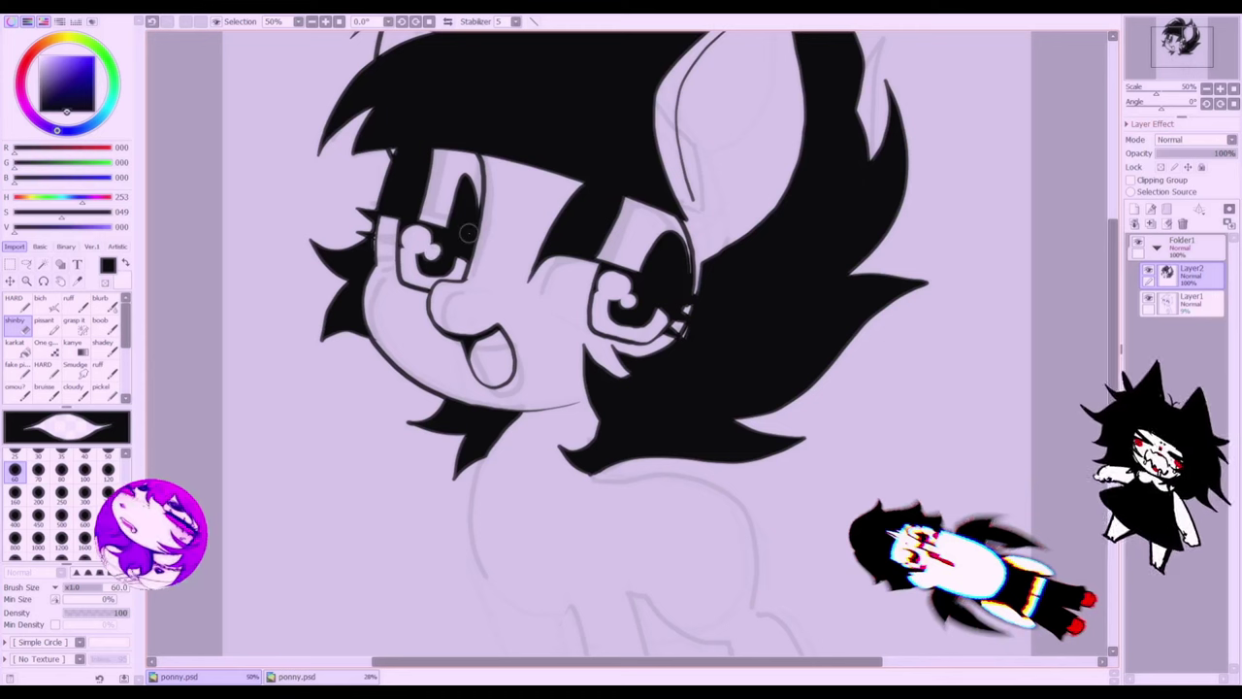
pyautogui.click(17, 305)
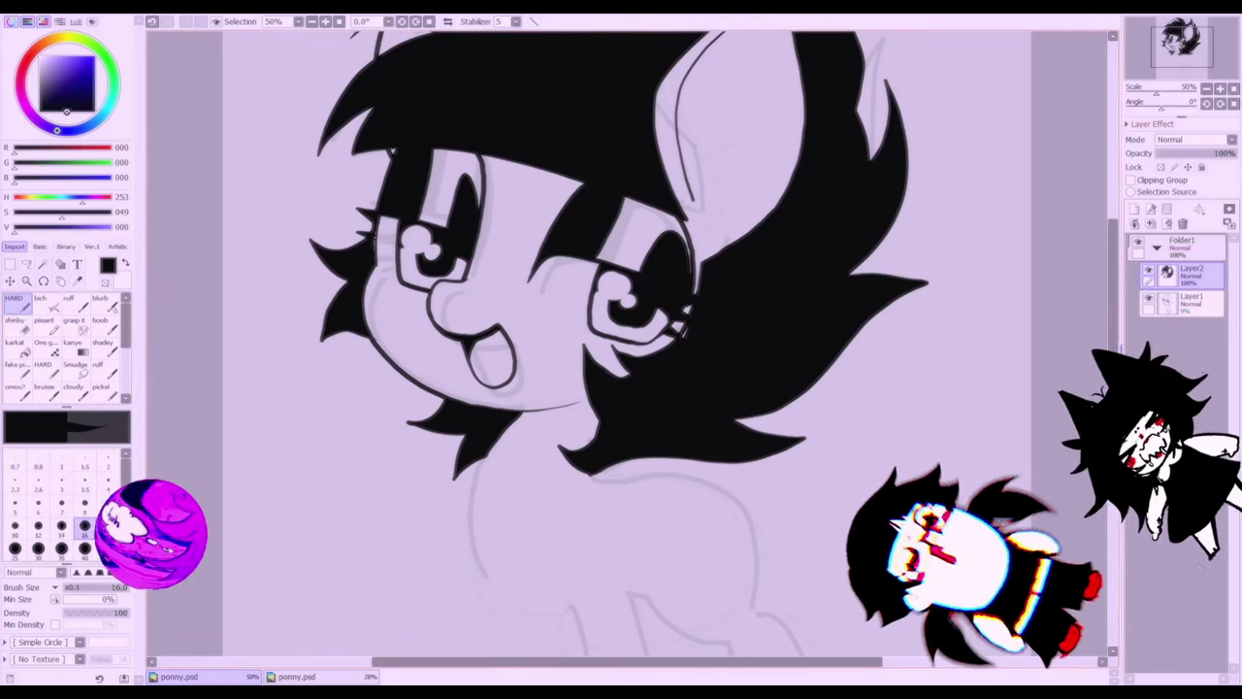
# - Ink the body outline with chest, belly and back, together with the near front leg and the near hind leg
pyautogui.moveTo(1113, 306); pyautogui.dragTo(1113, 389)
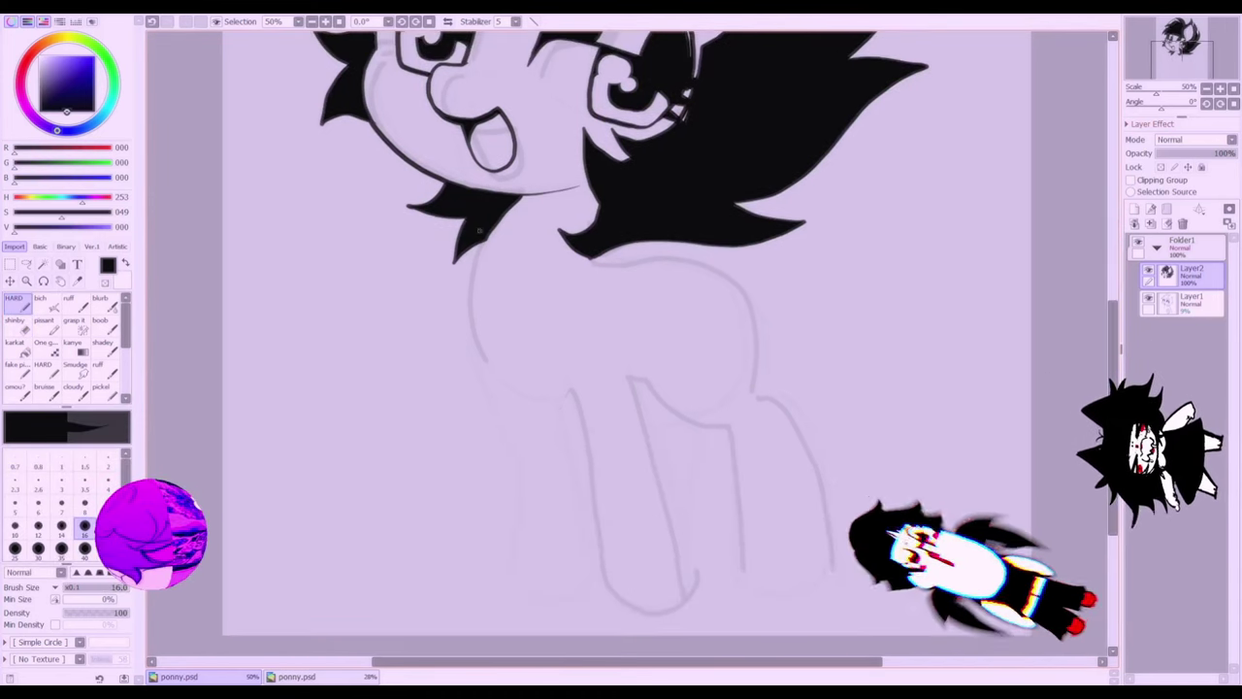
pyautogui.moveTo(509, 202)
pyautogui.mouseDown()
pyautogui.moveTo(470, 316)
pyautogui.moveTo(522, 398)
pyautogui.moveTo(560, 411)
pyautogui.moveTo(588, 493)
pyautogui.moveTo(596, 586)
pyautogui.moveTo(643, 624)
pyautogui.moveTo(693, 583)
pyautogui.moveTo(624, 393)
pyautogui.mouseUp()
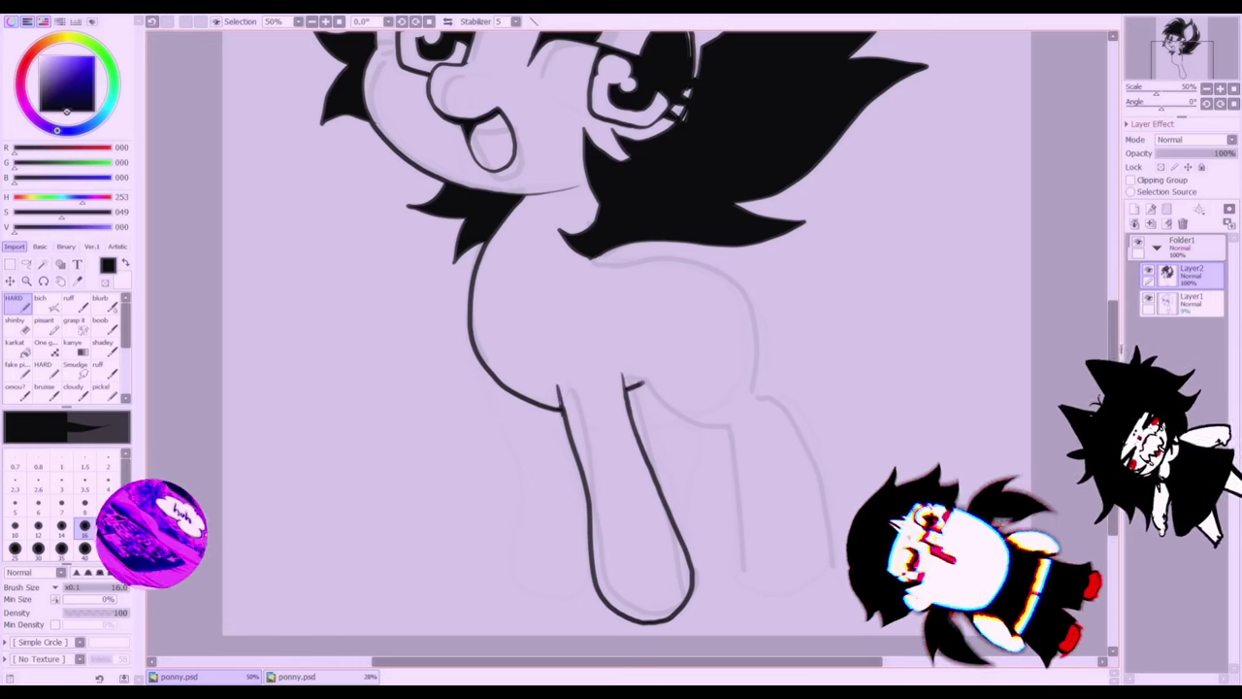
pyautogui.moveTo(641, 384)
pyautogui.mouseDown()
pyautogui.moveTo(675, 424)
pyautogui.moveTo(726, 434)
pyautogui.mouseUp()
pyautogui.moveTo(581, 256)
pyautogui.mouseDown()
pyautogui.moveTo(737, 307)
pyautogui.moveTo(755, 396)
pyautogui.moveTo(835, 533)
pyautogui.mouseUp()
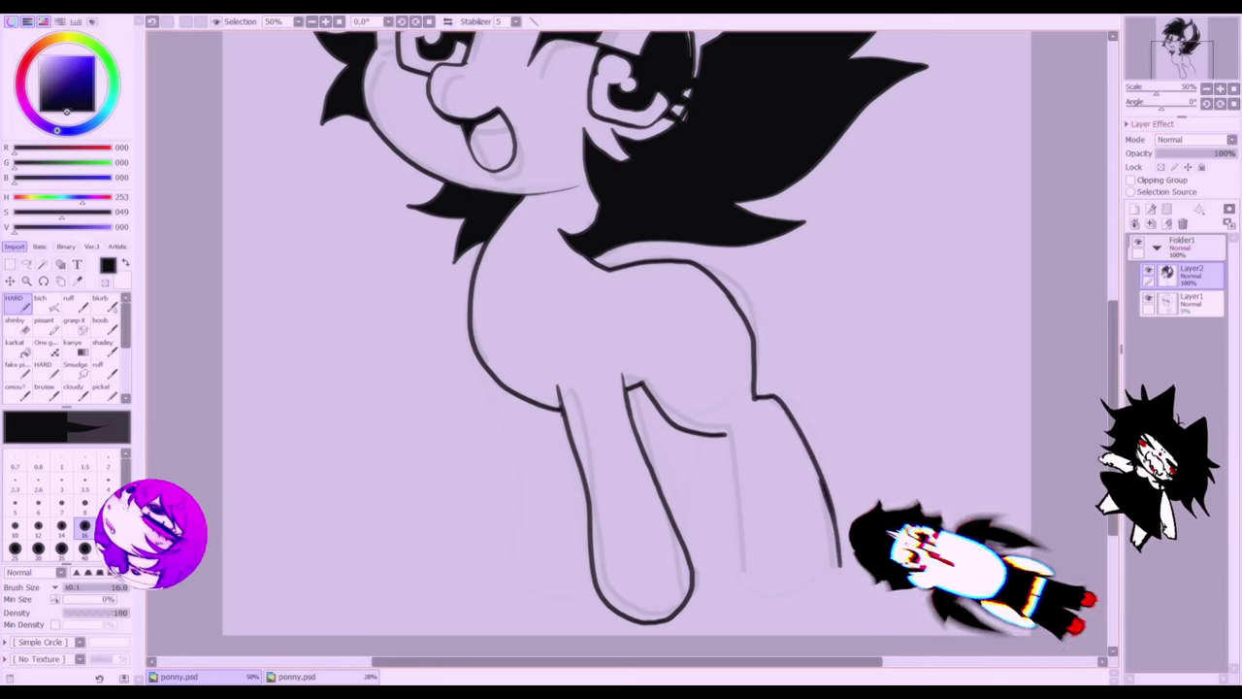
pyautogui.moveTo(728, 437)
pyautogui.mouseDown()
pyautogui.moveTo(761, 590)
pyautogui.moveTo(810, 617)
pyautogui.mouseUp()
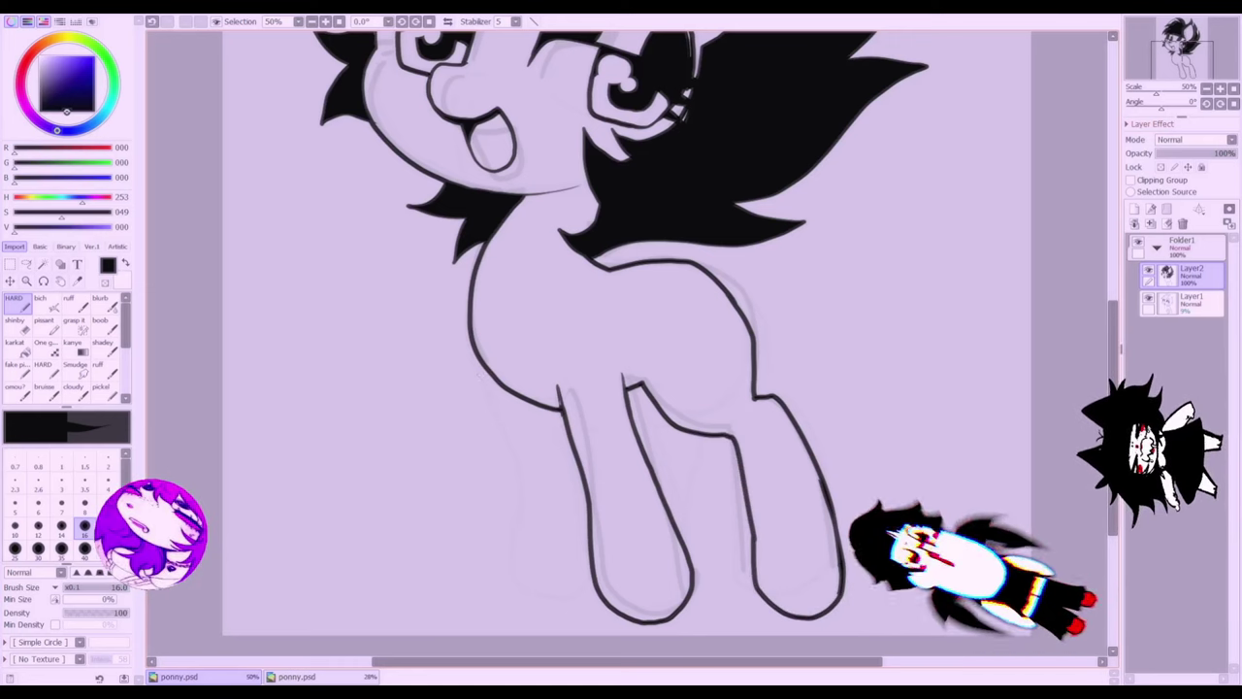
# - Ink the far front leg and the visible parts of the far hind leg behind the near front leg
pyautogui.moveTo(492, 371)
pyautogui.mouseDown()
pyautogui.moveTo(491, 462)
pyautogui.moveTo(472, 590)
pyautogui.moveTo(514, 614)
pyautogui.moveTo(556, 587)
pyautogui.moveTo(541, 419)
pyautogui.mouseUp()
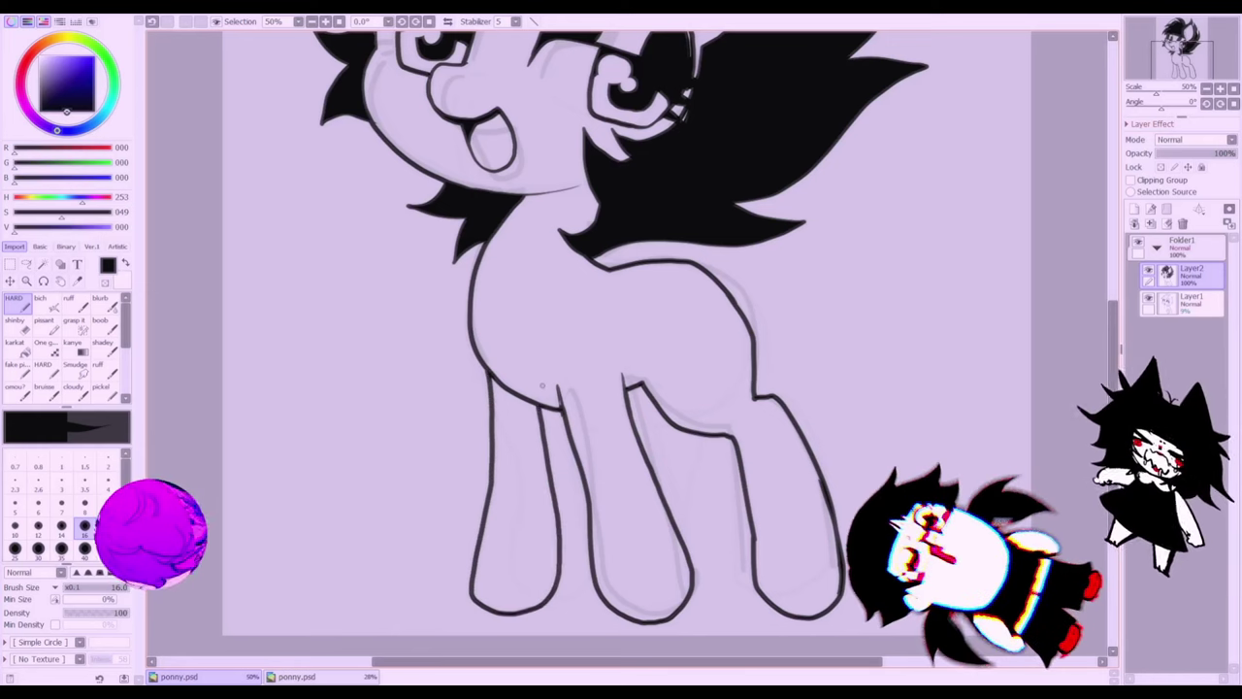
pyautogui.moveTo(637, 384)
pyautogui.mouseDown()
pyautogui.moveTo(681, 442)
pyautogui.moveTo(667, 504)
pyautogui.mouseUp()
pyautogui.moveTo(588, 488)
pyautogui.mouseDown()
pyautogui.moveTo(559, 594)
pyautogui.moveTo(604, 606)
pyautogui.mouseUp()
# - Fill the far front leg and both visible parts of the far hind leg solid black
pyautogui.click(15, 347)
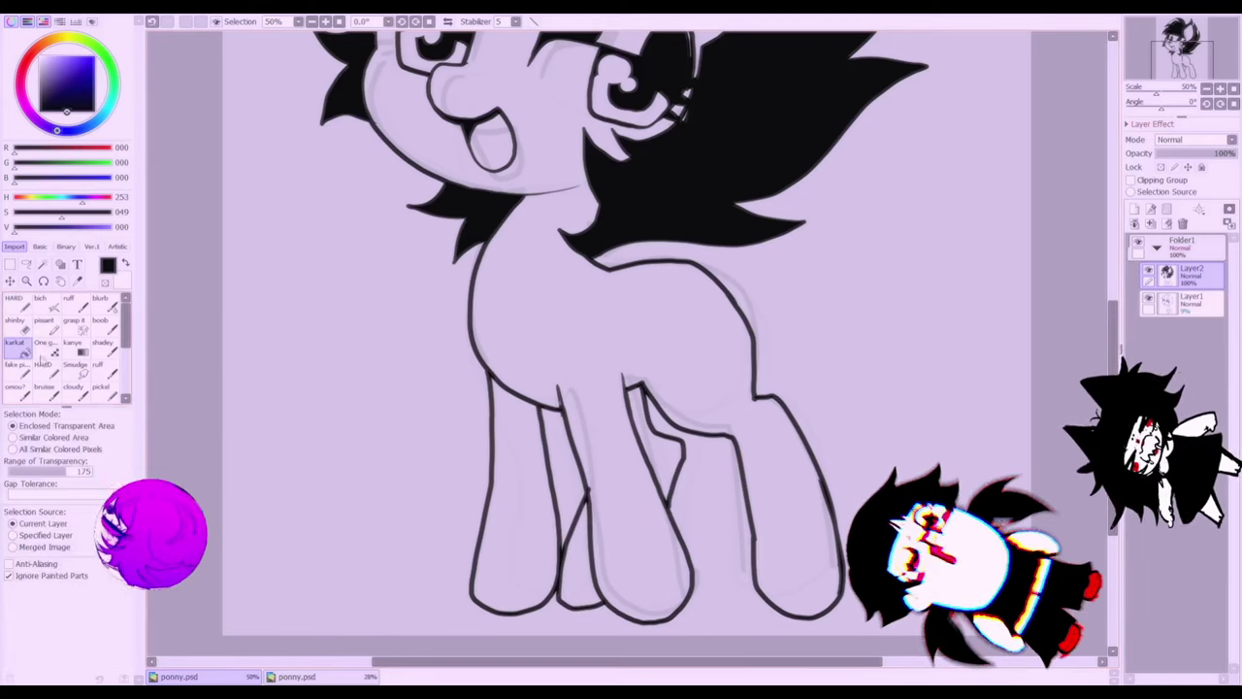
pyautogui.click(515, 504)
pyautogui.click(652, 431)
pyautogui.click(580, 579)
pyautogui.click(25, 306)
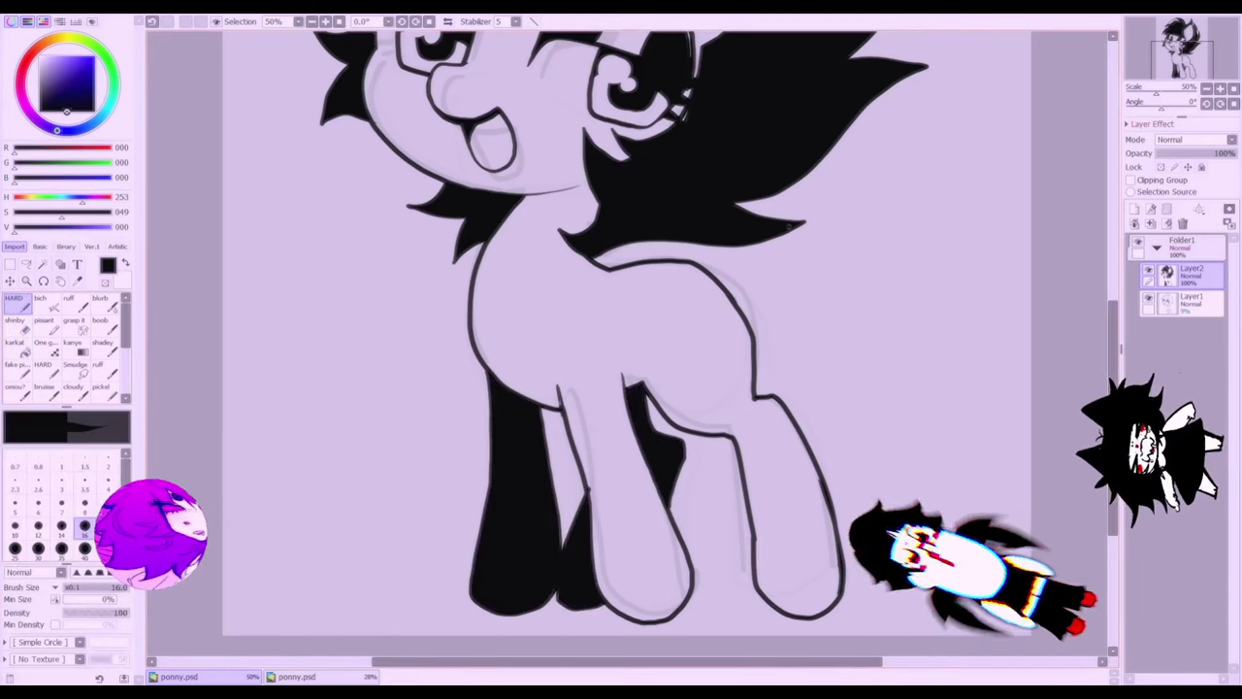
pyautogui.moveTo(713, 280)
pyautogui.mouseDown()
pyautogui.moveTo(844, 248)
pyautogui.moveTo(887, 340)
pyautogui.moveTo(885, 367)
pyautogui.mouseUp()
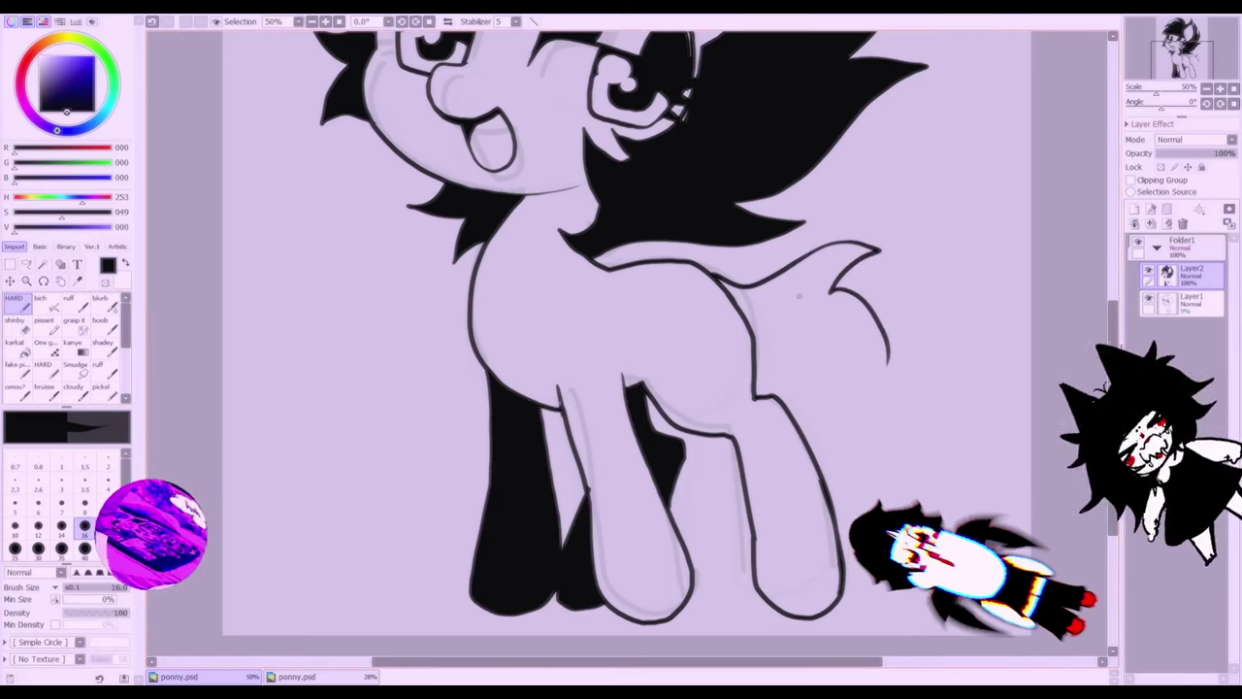
pyautogui.hotkey('ctrl', 'z')
pyautogui.moveTo(703, 283)
pyautogui.mouseDown()
pyautogui.moveTo(817, 263)
pyautogui.moveTo(846, 241)
pyautogui.moveTo(937, 357)
pyautogui.moveTo(946, 447)
pyautogui.mouseUp()
pyautogui.hotkey('ctrl', 'z')
# - Ink the drooping tail outline from the rump, with spiky tips ending behind the near hind leg
pyautogui.moveTo(720, 281)
pyautogui.mouseDown()
pyautogui.moveTo(879, 335)
pyautogui.moveTo(832, 310)
pyautogui.moveTo(835, 451)
pyautogui.mouseUp()
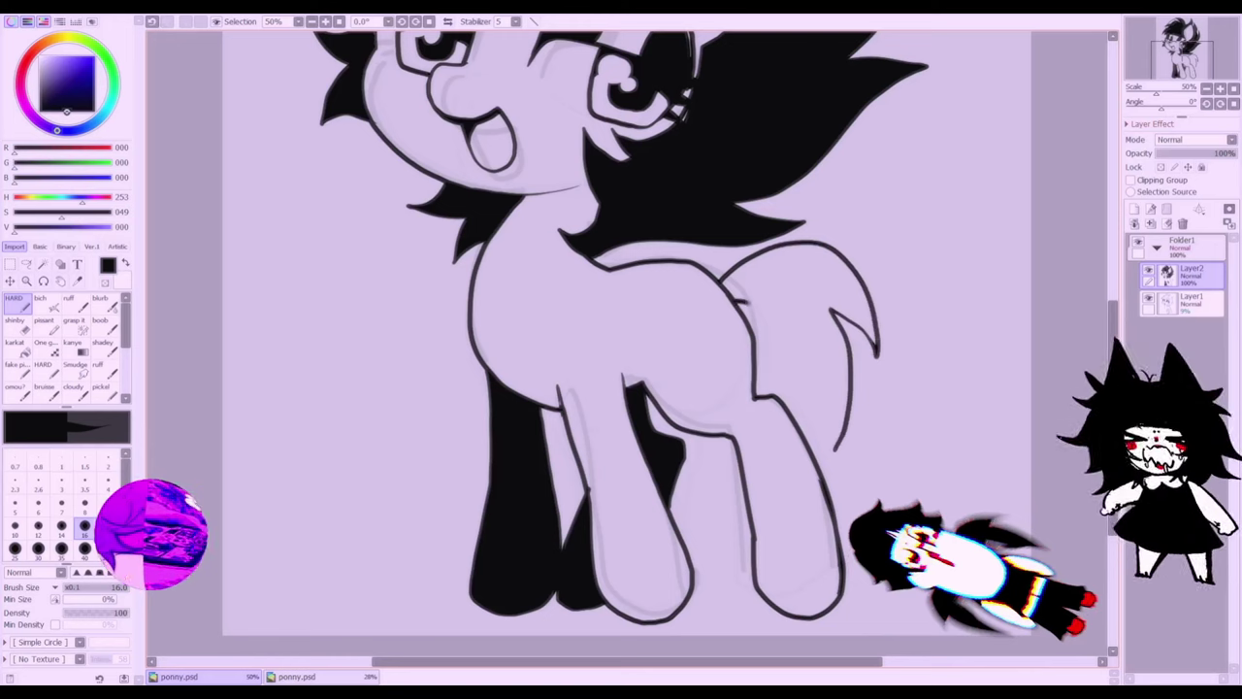
pyautogui.moveTo(736, 301)
pyautogui.mouseDown()
pyautogui.moveTo(785, 340)
pyautogui.moveTo(793, 366)
pyautogui.moveTo(818, 356)
pyautogui.moveTo(833, 464)
pyautogui.mouseUp()
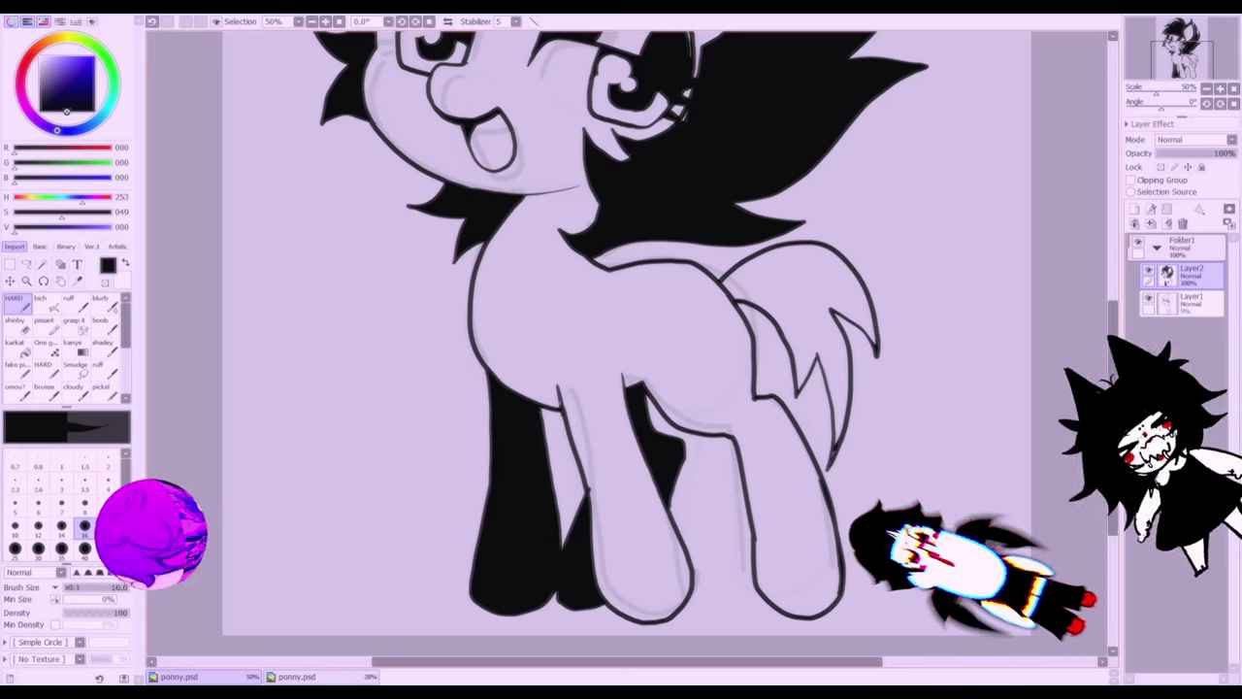
# - Fill the tail outline solid black and touch up its inner edge near the spiky tips with the brush
pyautogui.click(15, 354)
pyautogui.click(796, 289)
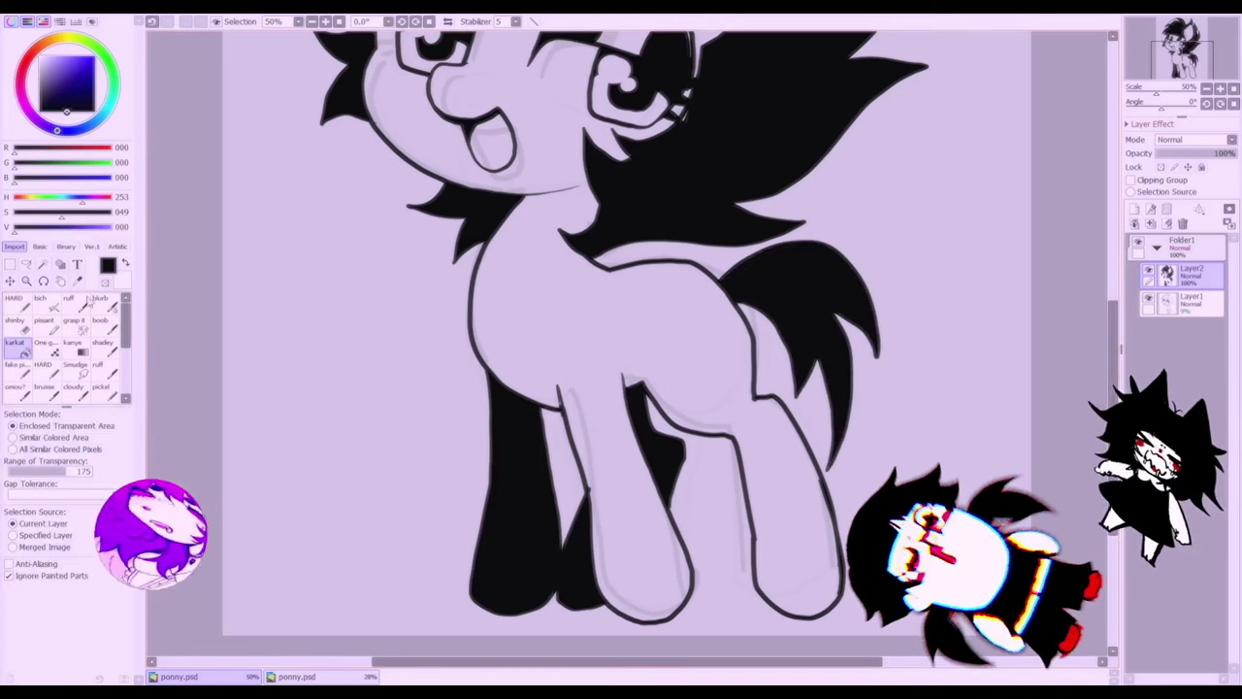
pyautogui.click(16, 304)
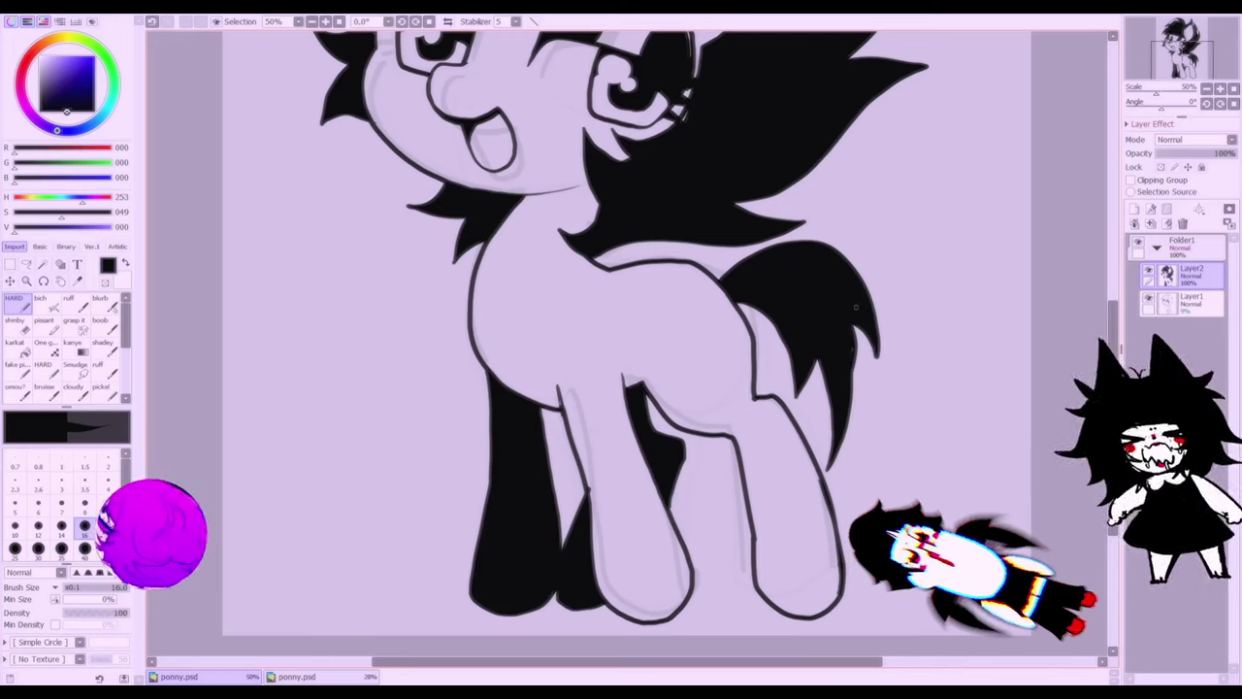
pyautogui.moveTo(854, 330); pyautogui.dragTo(855, 377)
# - Hide the faded sketch layer and dot two small nostrils on the pony's nose
pyautogui.click(1233, 89)
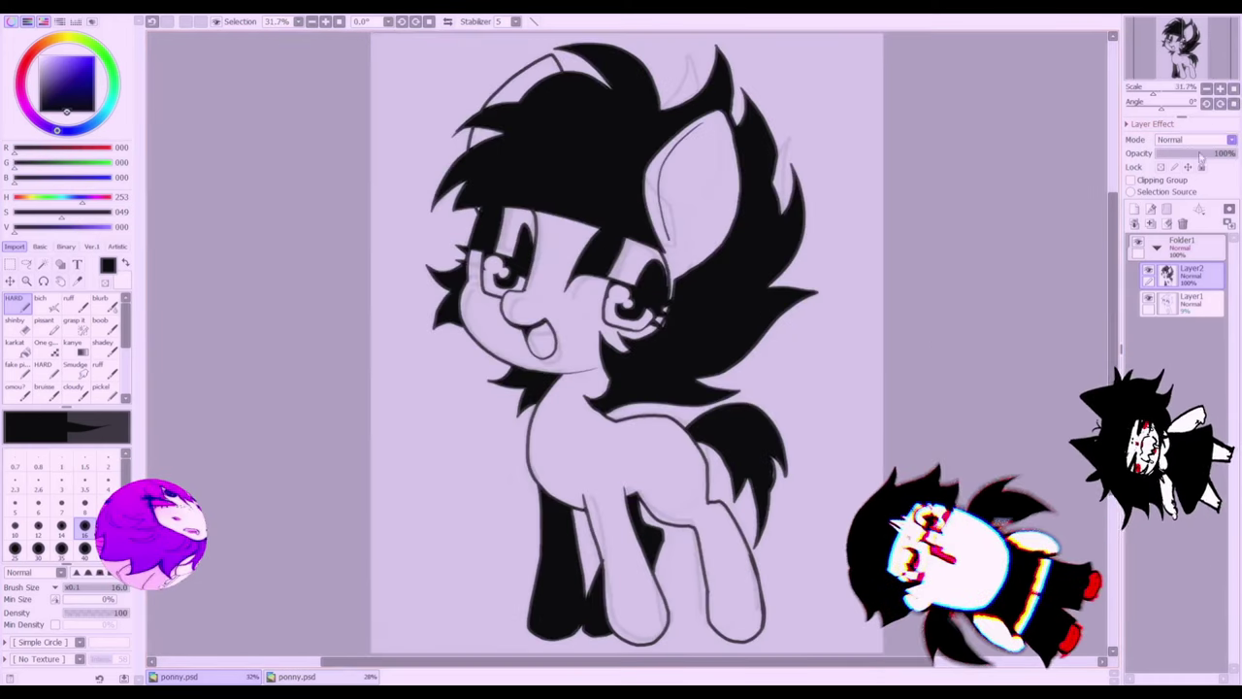
pyautogui.scroll(2, 631, 349)
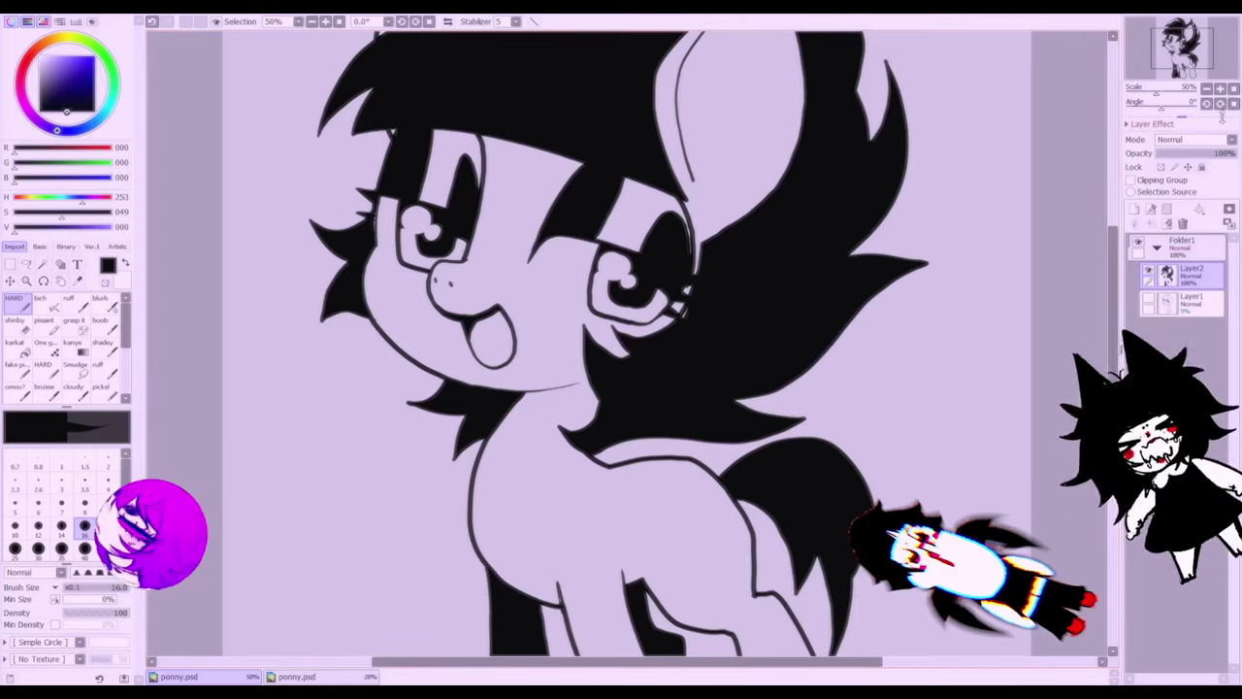
pyautogui.click(1233, 90)
# - Draw a small ">:3" face as a black mark on the pony's flank
pyautogui.click(1220, 90)
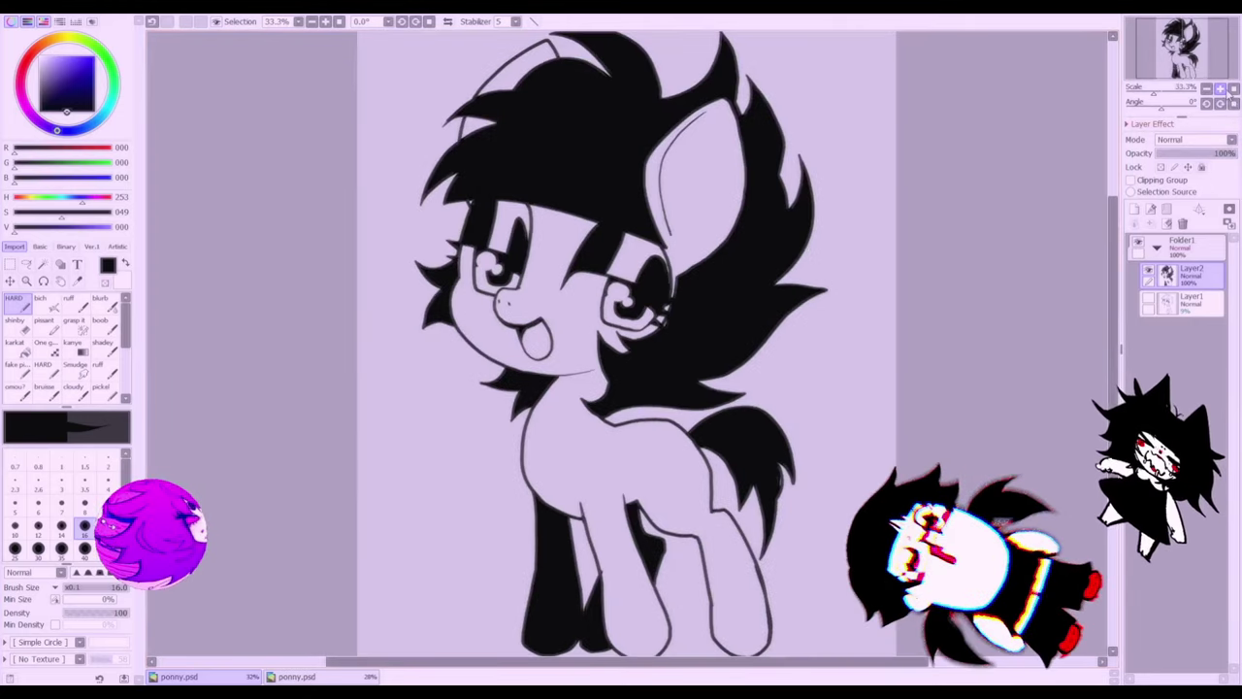
pyautogui.click(1220, 89)
pyautogui.click(1219, 89)
pyautogui.moveTo(1113, 260); pyautogui.dragTo(1114, 306)
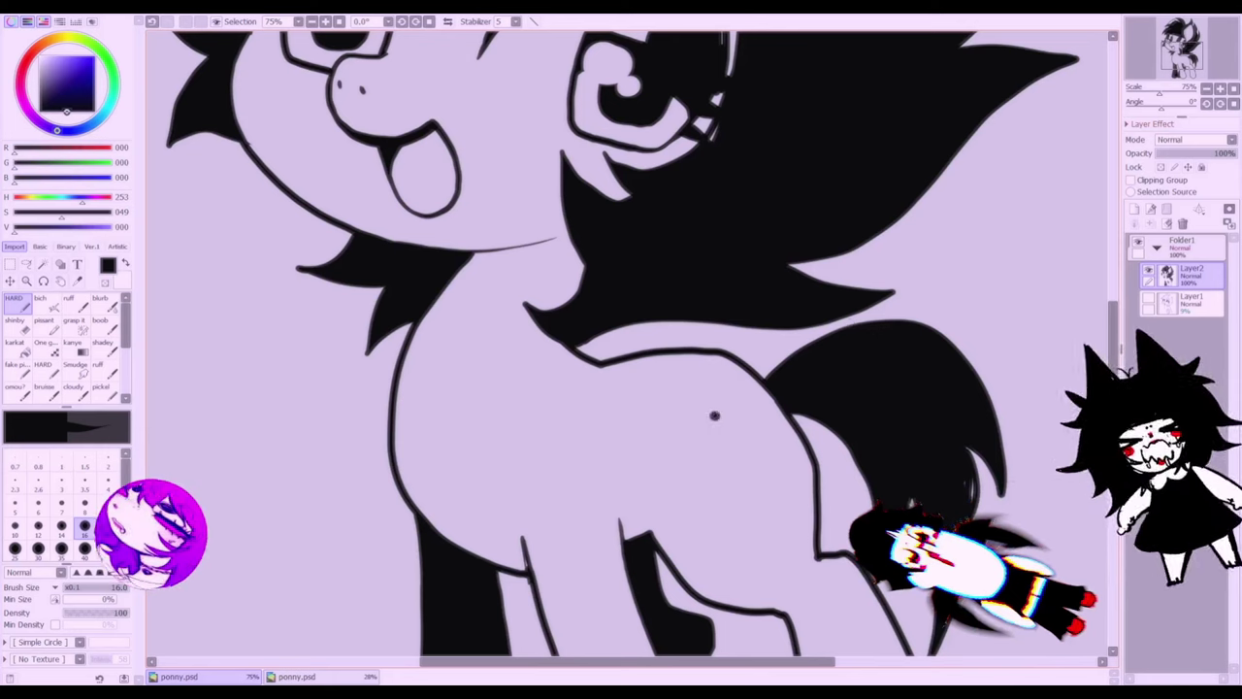
pyautogui.moveTo(687, 415); pyautogui.dragTo(704, 427)
pyautogui.moveTo(712, 416); pyautogui.dragTo(698, 448)
pyautogui.moveTo(730, 396)
pyautogui.mouseDown()
pyautogui.moveTo(745, 412)
pyautogui.moveTo(738, 450)
pyautogui.mouseUp()
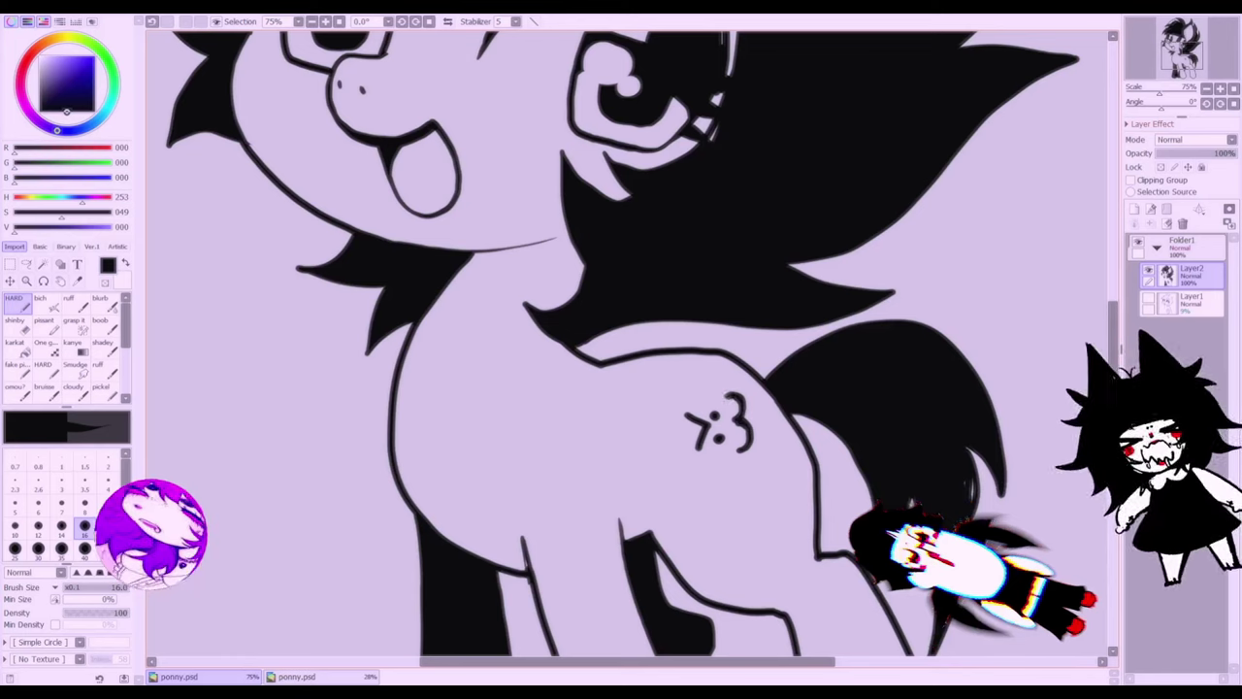
pyautogui.click(1234, 87)
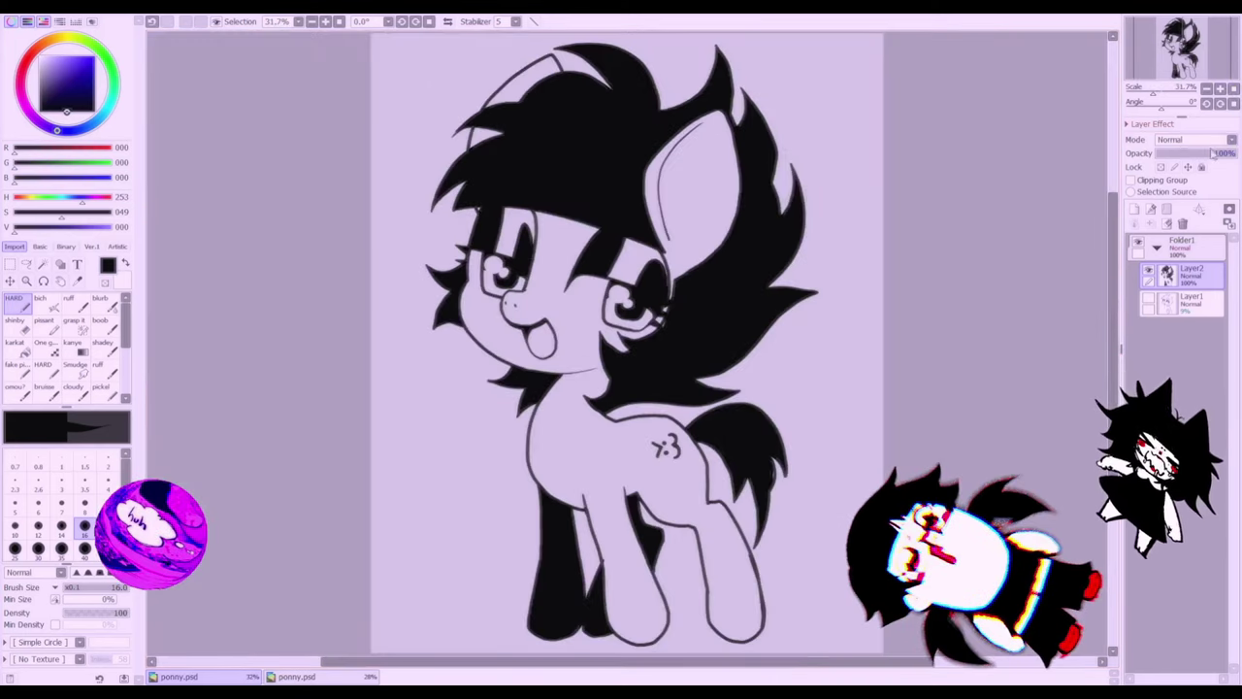
# - Add a new layer beneath the line art and choose pink, RGB 255, 142, 151, as the drawing colour
pyautogui.click(1196, 303)
pyautogui.click(1134, 210)
pyautogui.moveTo(78, 72); pyautogui.dragTo(64, 57)
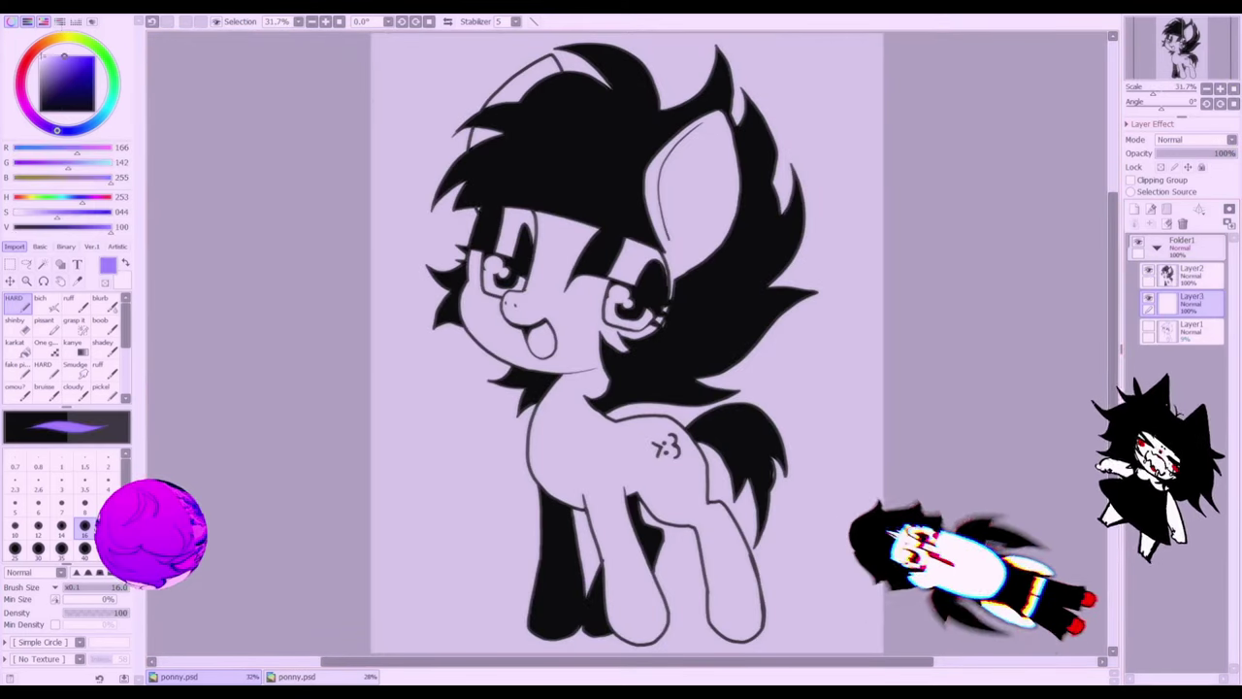
pyautogui.click(23, 69)
# - Select the open mouth area inside the line art and fill it with pink
pyautogui.click(44, 265)
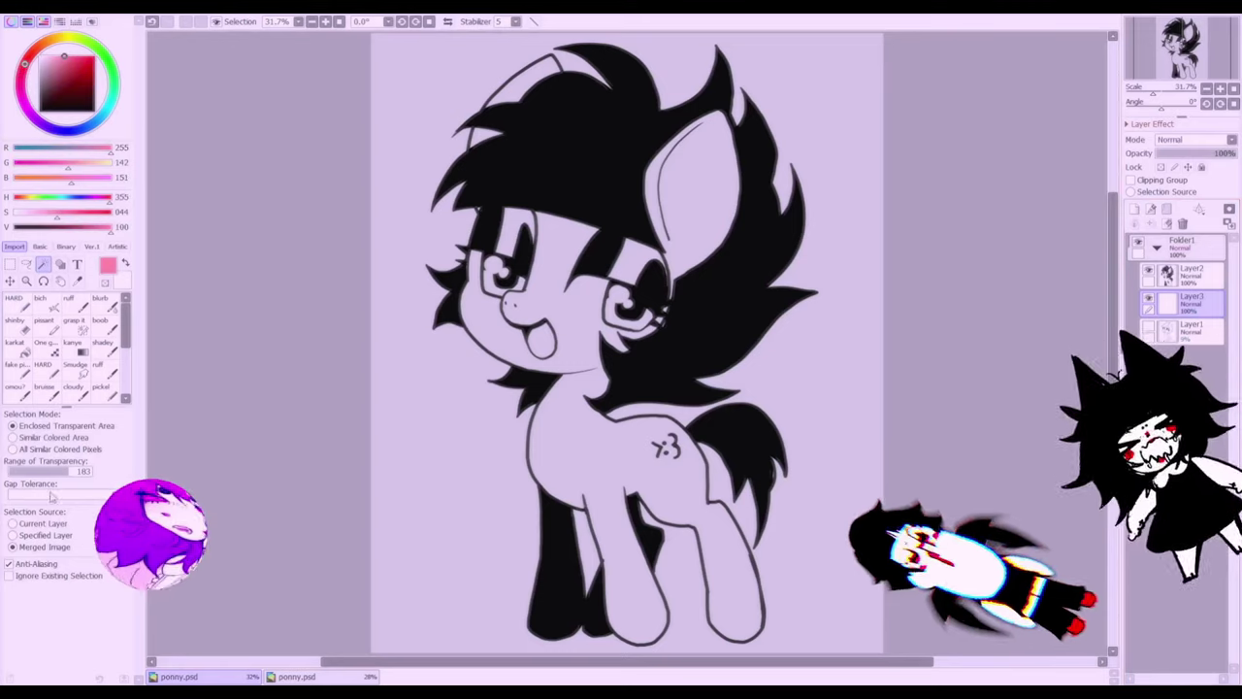
pyautogui.click(541, 340)
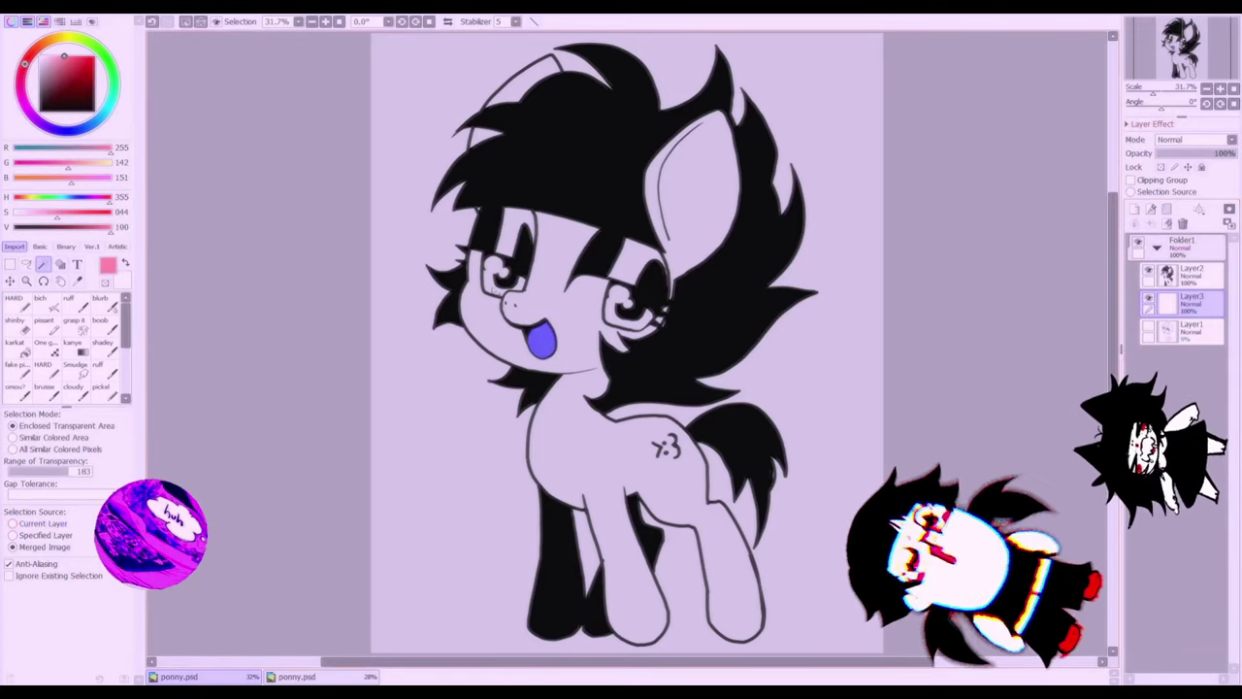
pyautogui.click(497, 275)
pyautogui.click(73, 322)
pyautogui.scroll(4, 852, 189)
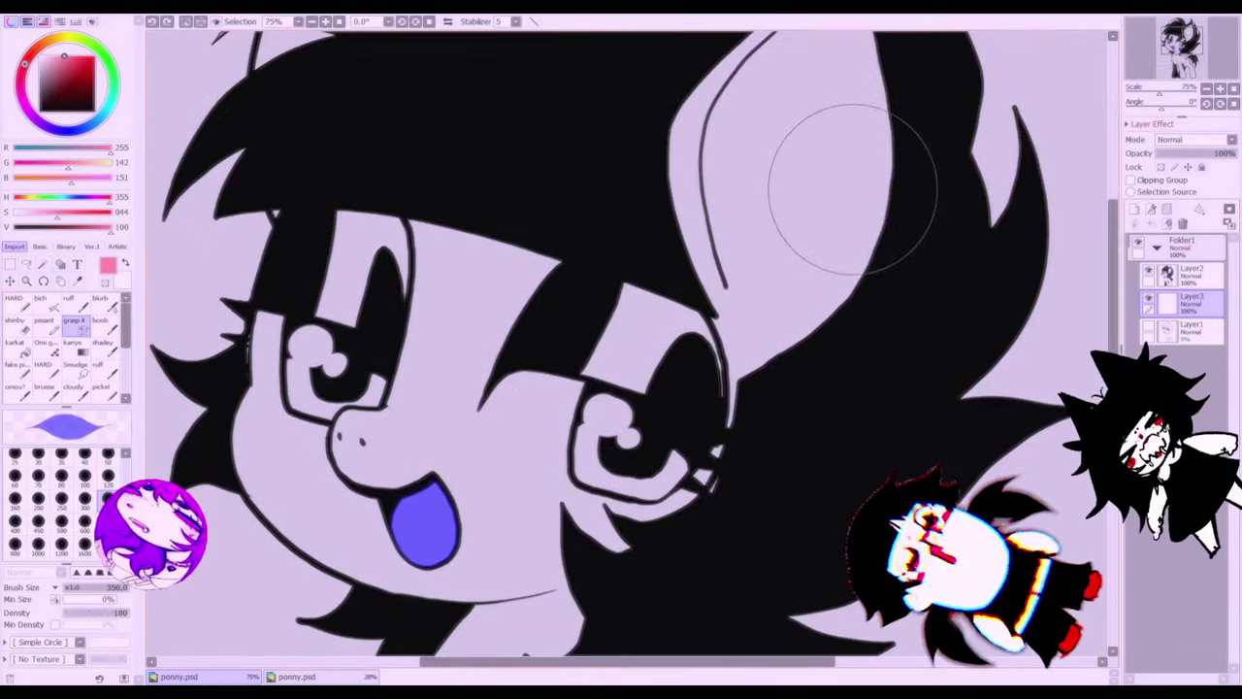
pyautogui.click(21, 355)
pyautogui.click(424, 526)
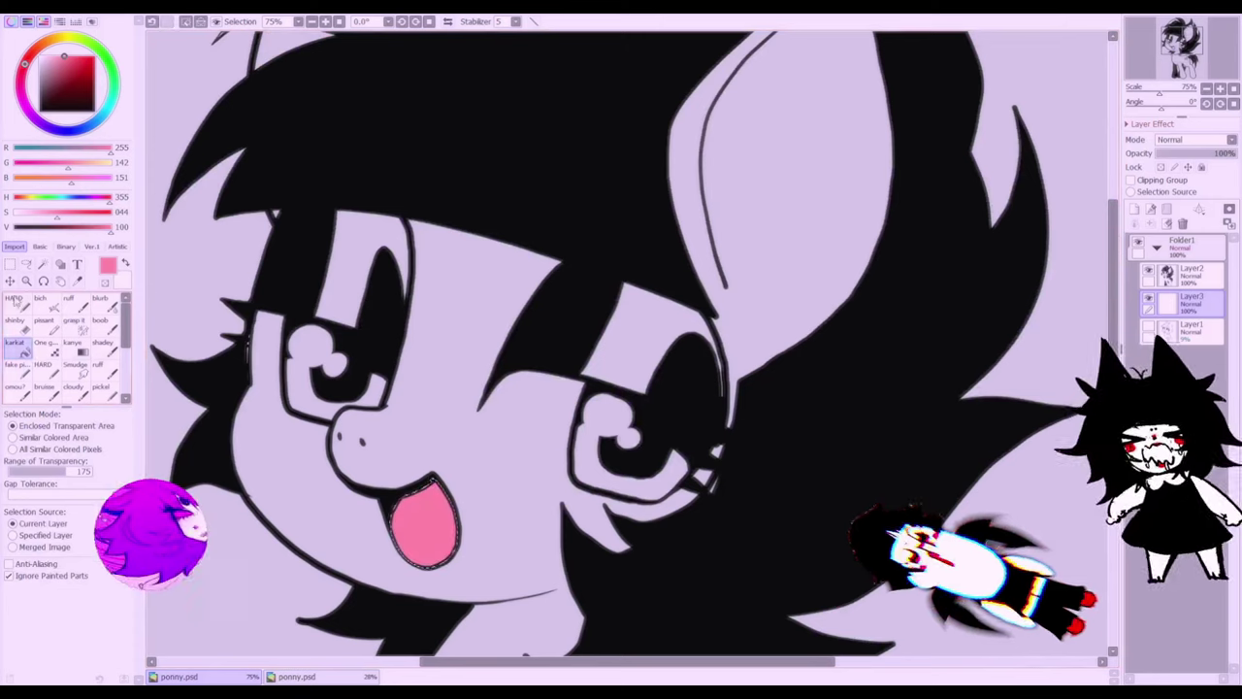
# - Edge the bottoms of the large eye highlights in pink and fill the upper and lower iris areas of both eyes pink
pyautogui.click(17, 302)
pyautogui.click(187, 22)
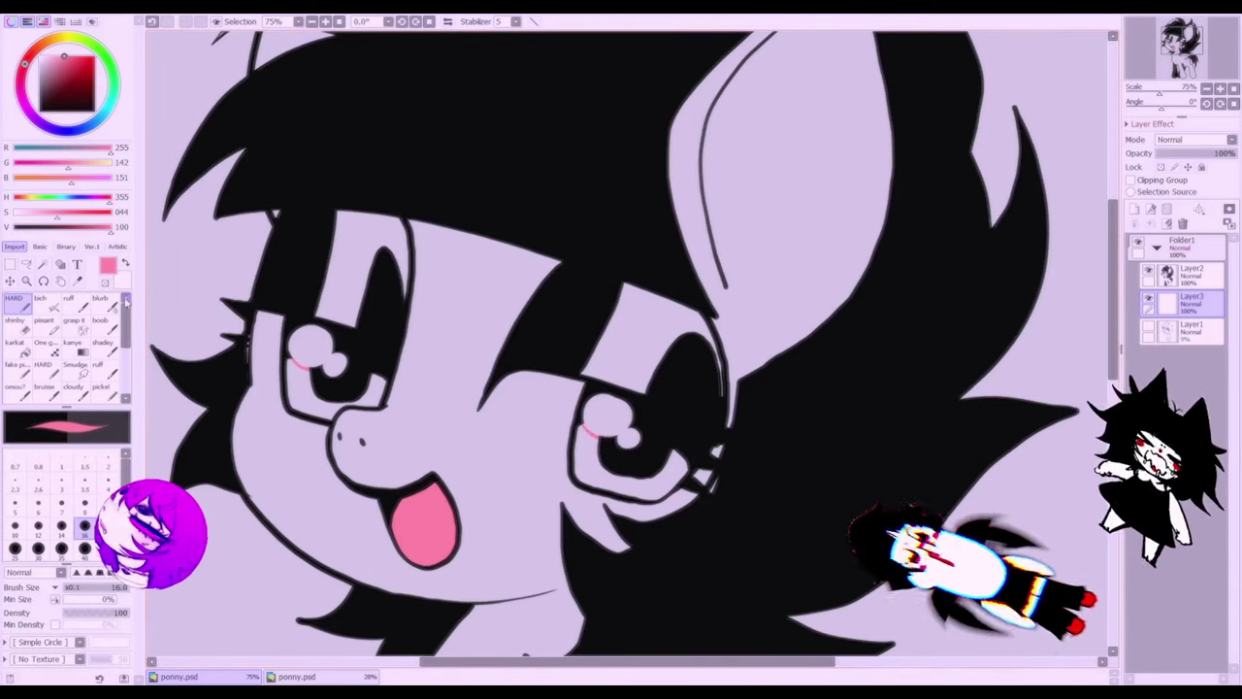
pyautogui.click(42, 264)
pyautogui.click(361, 264)
pyautogui.click(326, 395)
pyautogui.click(652, 339)
pyautogui.click(639, 477)
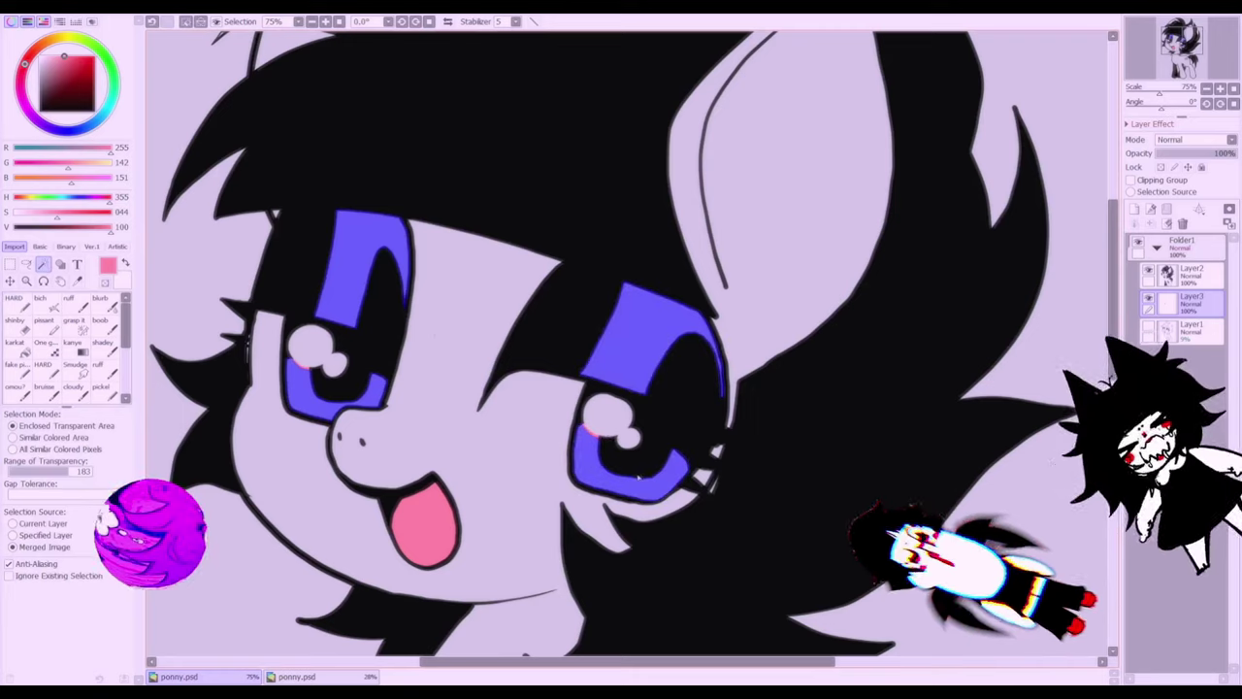
pyautogui.click(21, 351)
pyautogui.click(354, 277)
pyautogui.click(186, 21)
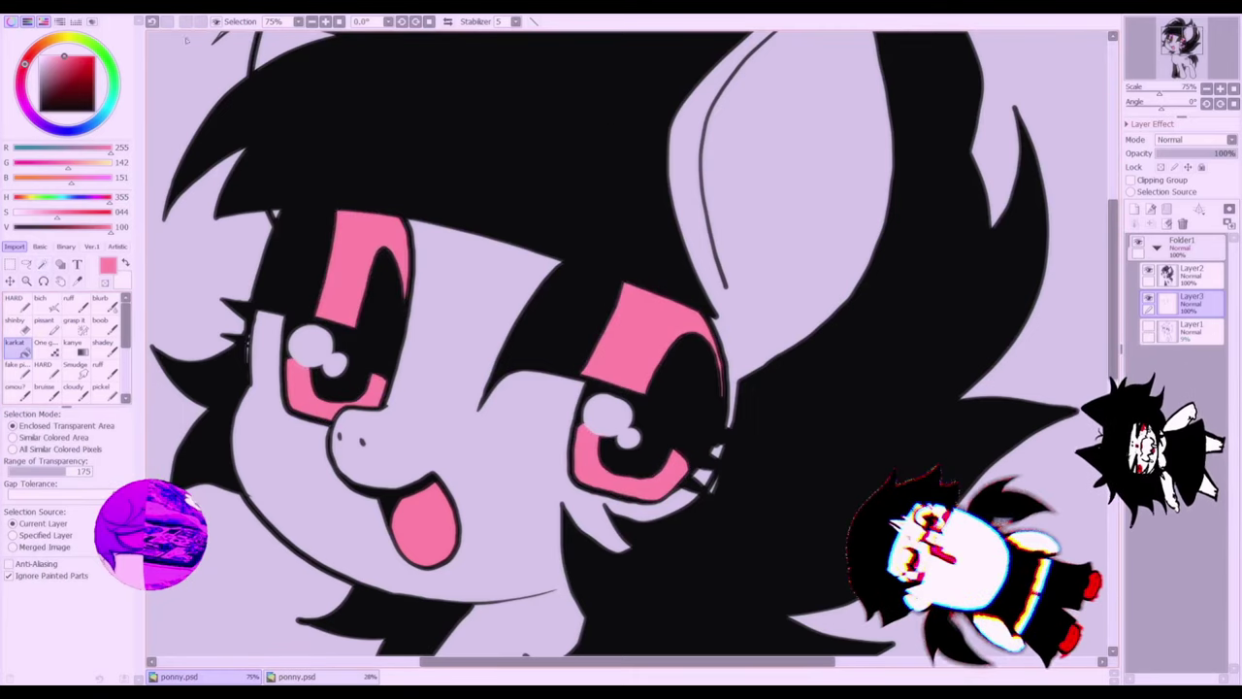
# - Add a new layer beneath the pink fills and fill the whole pony silhouette with white by inverting a background selection
pyautogui.click(1233, 88)
pyautogui.click(1199, 332)
pyautogui.click(1135, 209)
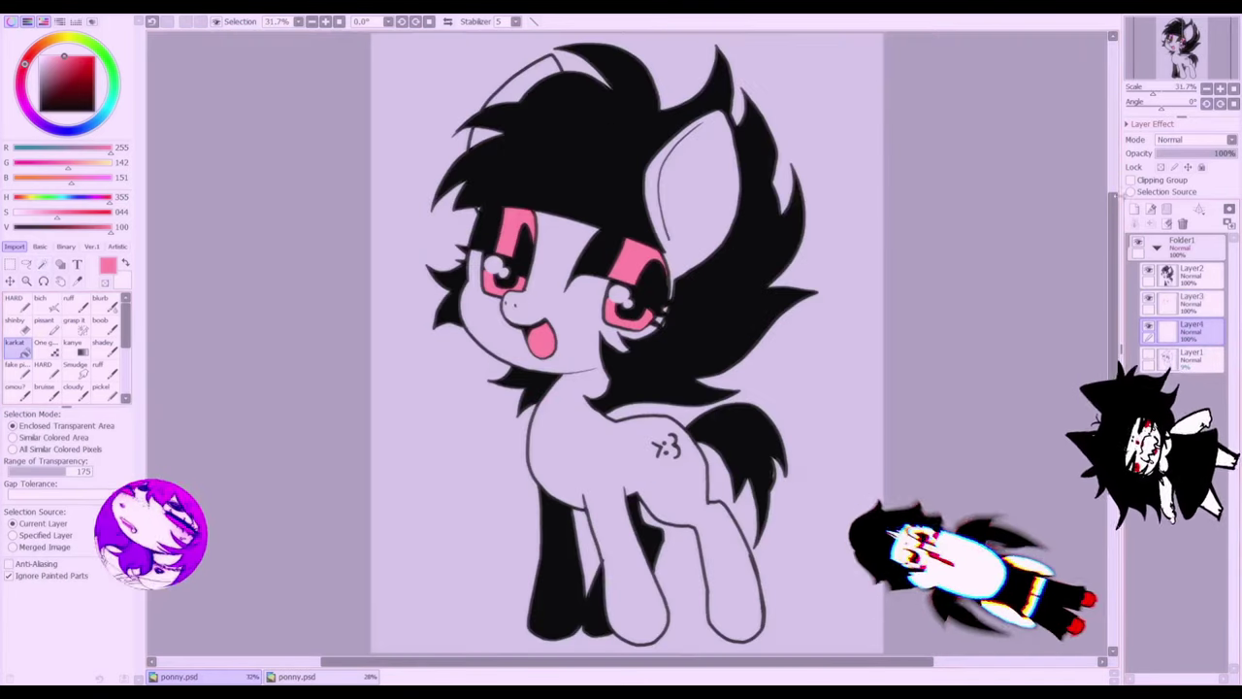
pyautogui.moveTo(58, 74); pyautogui.dragTo(39, 56)
pyautogui.click(42, 264)
pyautogui.click(467, 491)
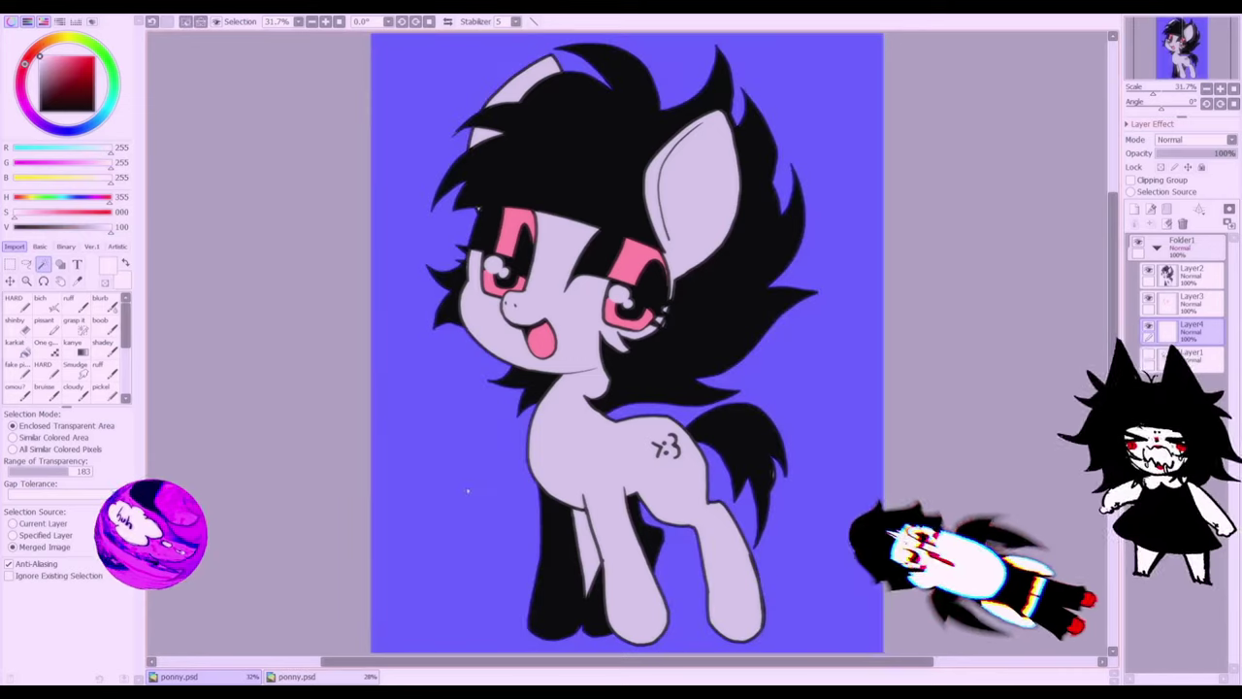
pyautogui.click(201, 21)
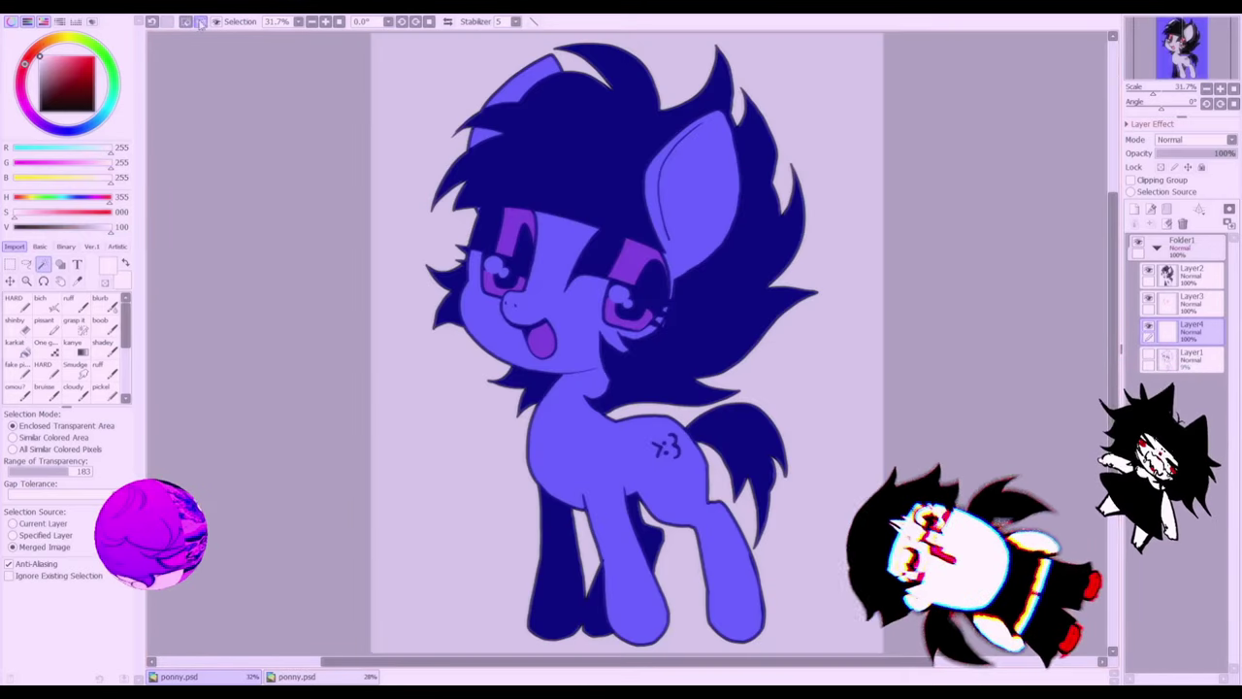
pyautogui.click(17, 348)
pyautogui.click(495, 325)
pyautogui.click(185, 22)
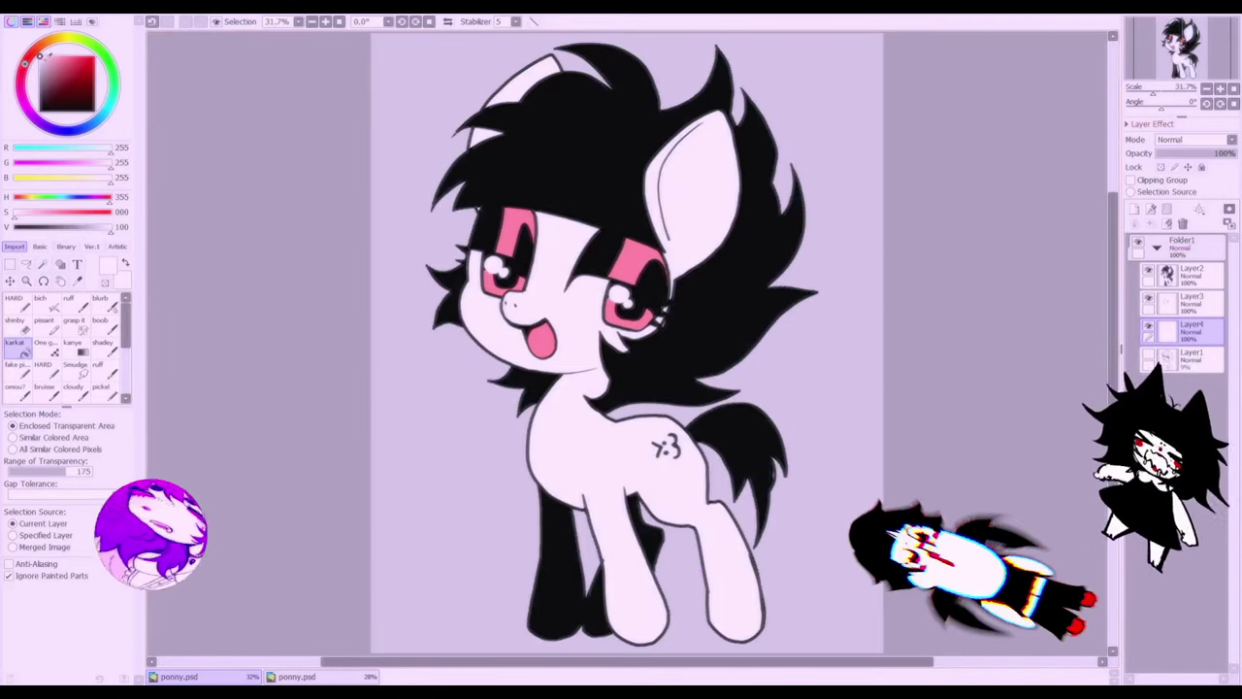
# - Add a new layer beneath the white fill and fill the entire background with light pink, RGB 255, 210, 214
pyautogui.click(45, 56)
pyautogui.click(1192, 360)
pyautogui.click(1134, 210)
pyautogui.click(813, 430)
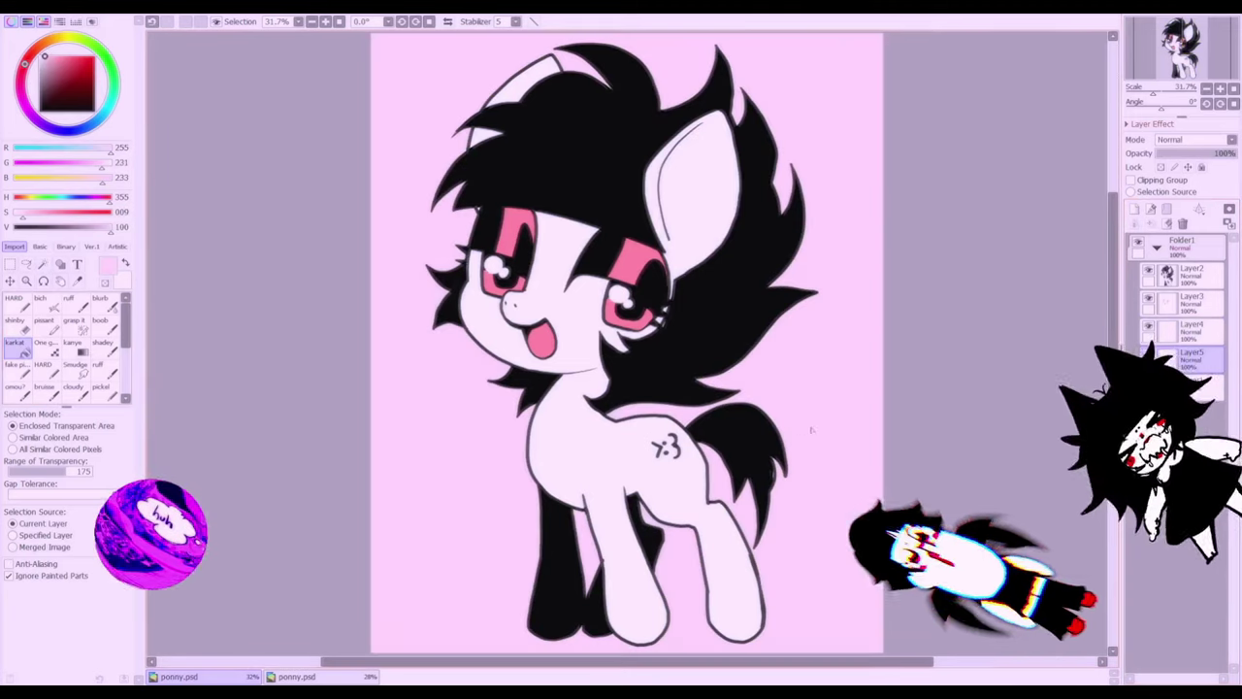
pyautogui.click(50, 57)
pyautogui.click(50, 56)
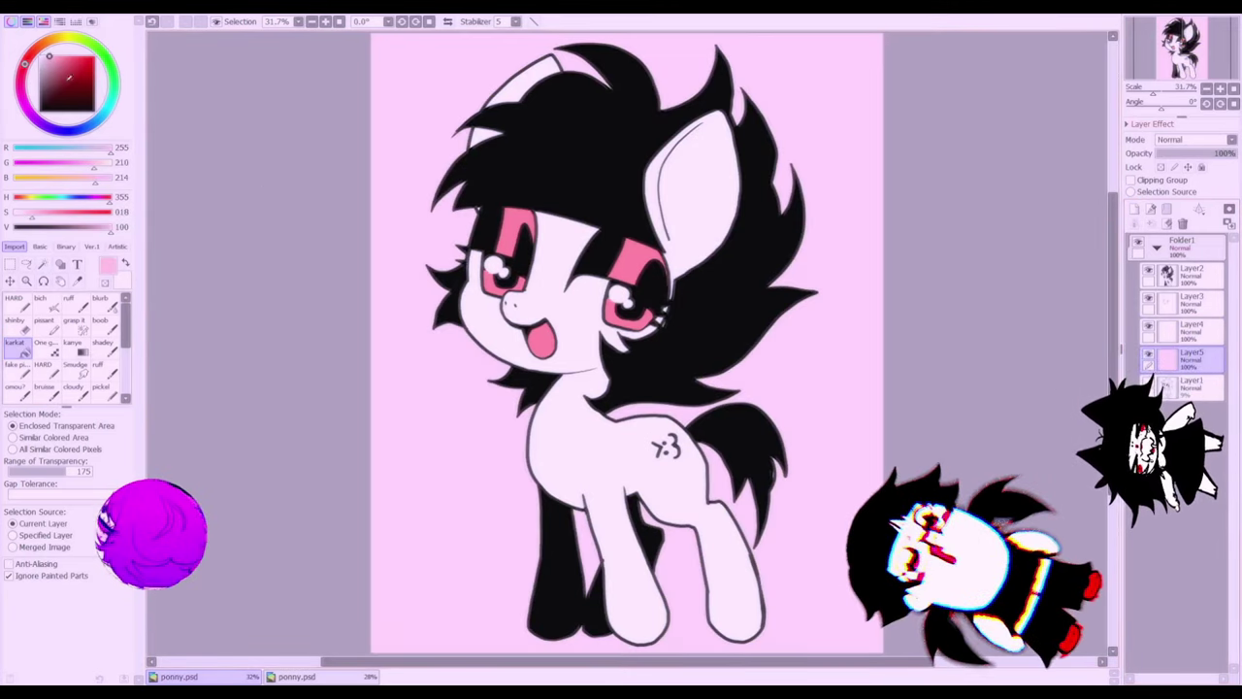
pyautogui.click(860, 388)
# - Duplicate the line art onto a new layer above it and blur the copy
pyautogui.click(1193, 275)
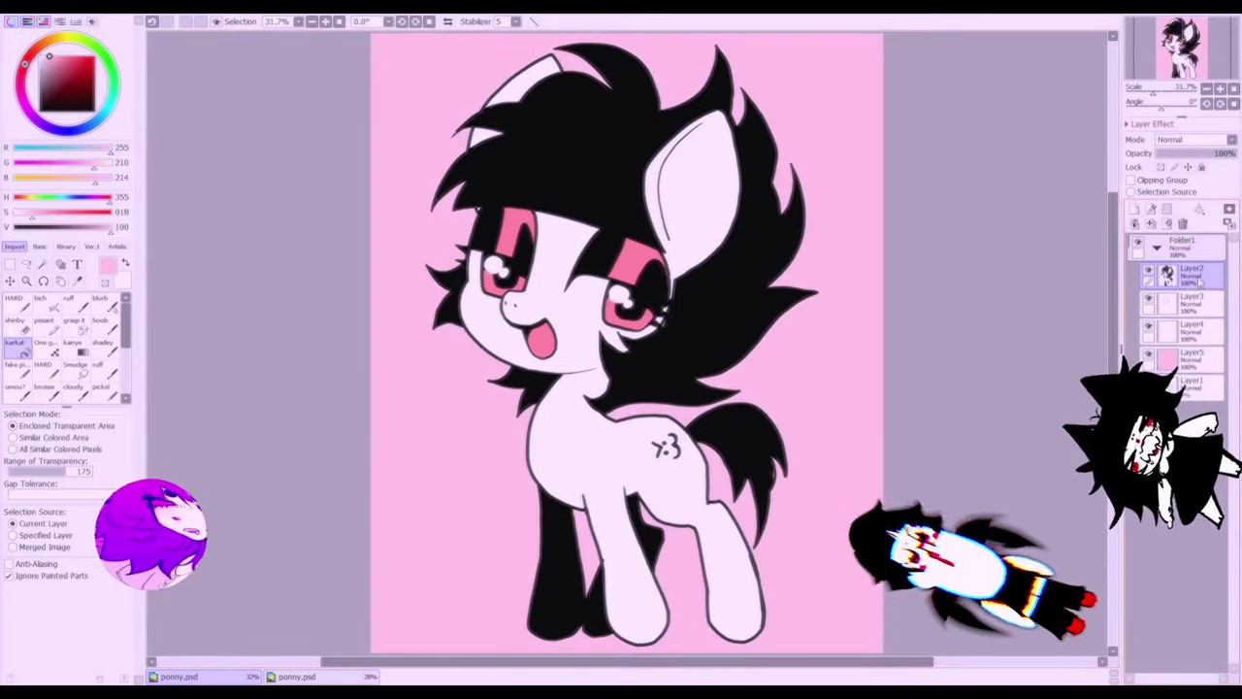
pyautogui.hotkey('ctrl', 'a')
pyautogui.hotkey('ctrl', 'c')
pyautogui.hotkey('ctrl', 'v')
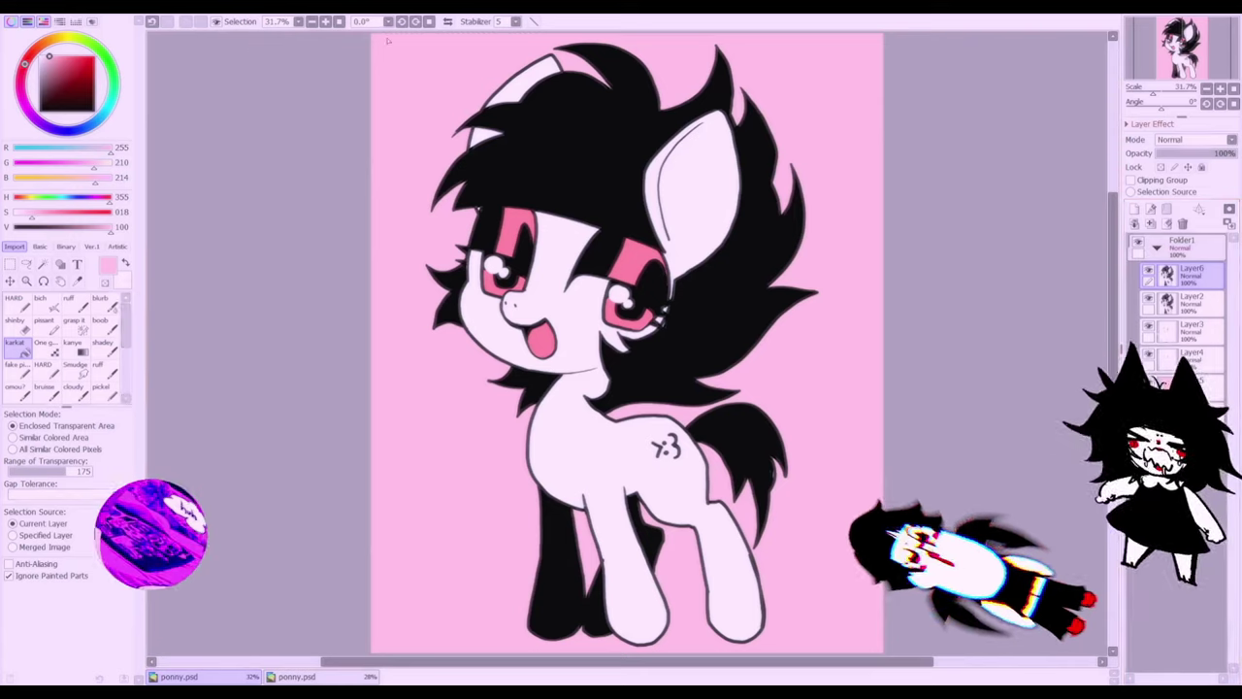
pyautogui.click(387, 41)
pyautogui.click(587, 190)
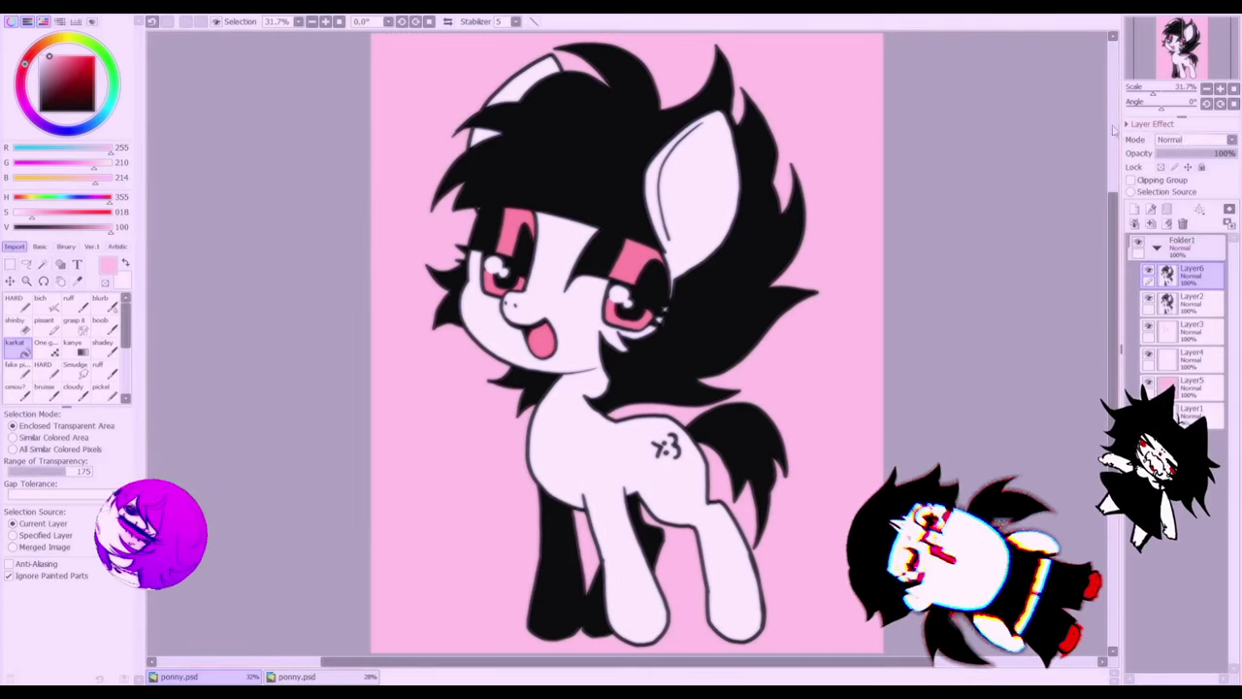
# - Set the blurred line-art copy to Linear Burn blending and lock its transparent pixels
pyautogui.click(1191, 141)
pyautogui.click(1185, 211)
pyautogui.click(1161, 167)
# - Apply a straight pink gradient, RGB 234, 166, 172 to transparency, from the pony's feet up to its head on the blurred copy
pyautogui.click(54, 61)
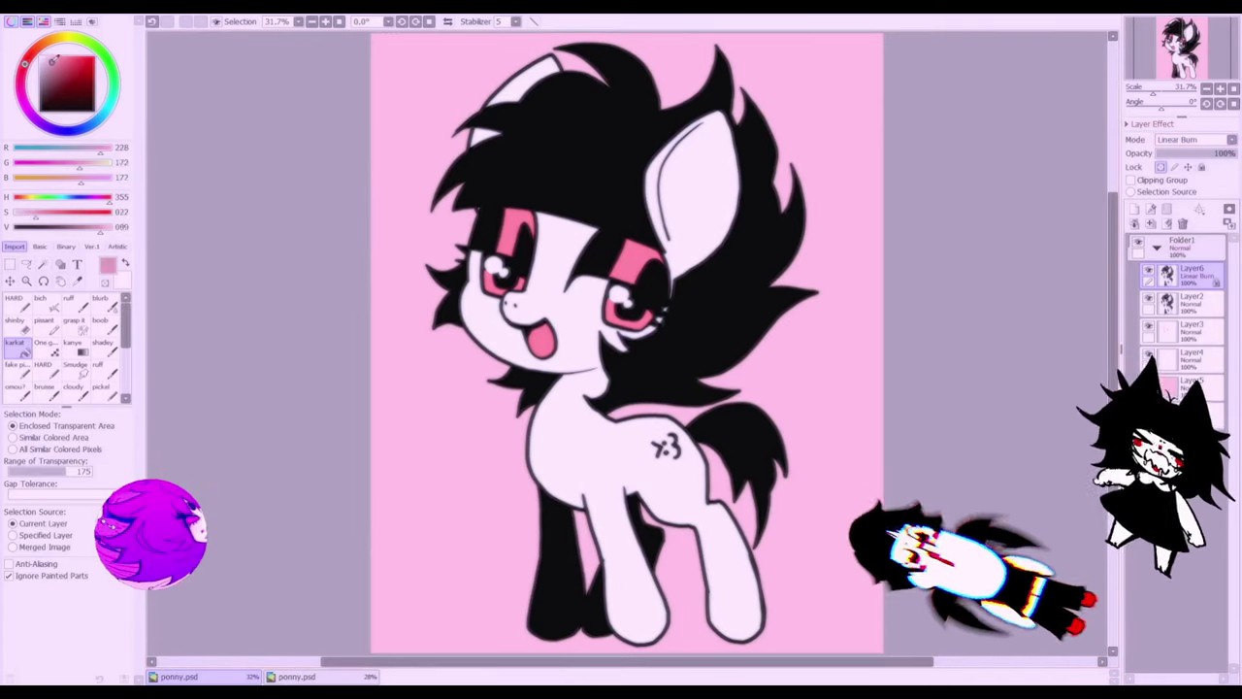
pyautogui.click(80, 350)
pyautogui.moveTo(621, 602); pyautogui.dragTo(621, 116)
pyautogui.click(42, 525)
# - Collapse the folder, then add an Overlay layer above it filled with pink, RGB 234, 166, 172
pyautogui.click(1157, 248)
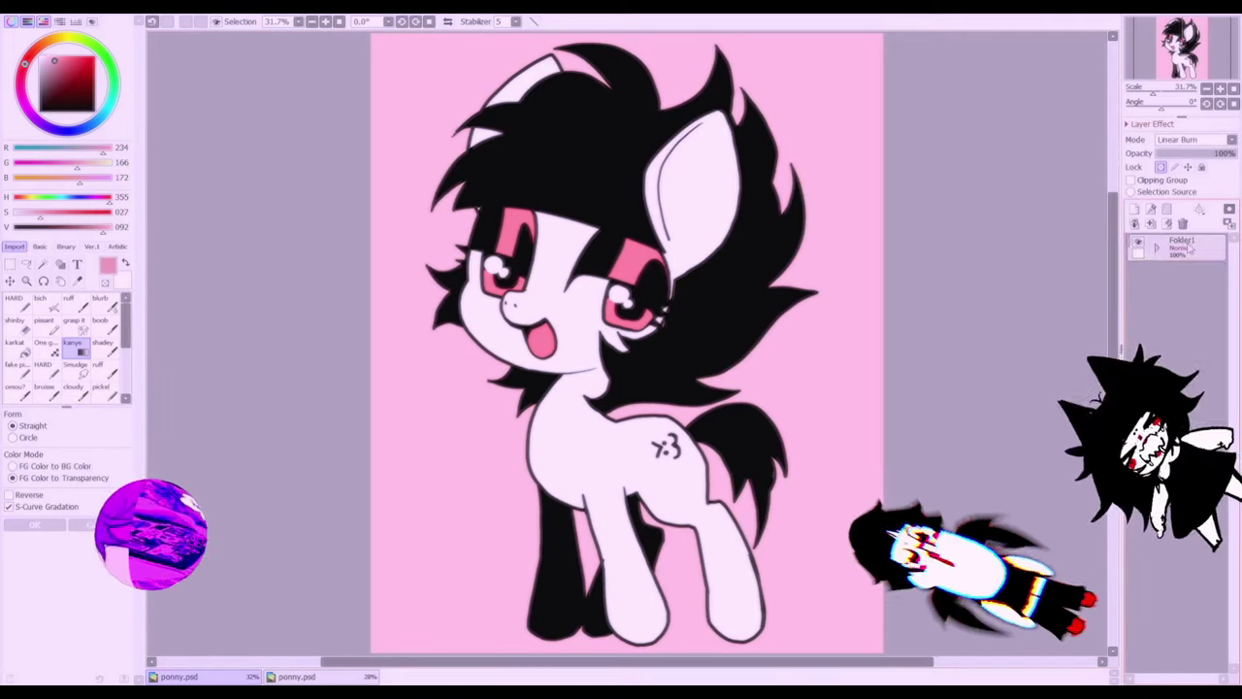
pyautogui.click(1184, 249)
pyautogui.click(1135, 210)
pyautogui.click(1191, 140)
pyautogui.click(1190, 199)
pyautogui.click(19, 349)
pyautogui.click(417, 320)
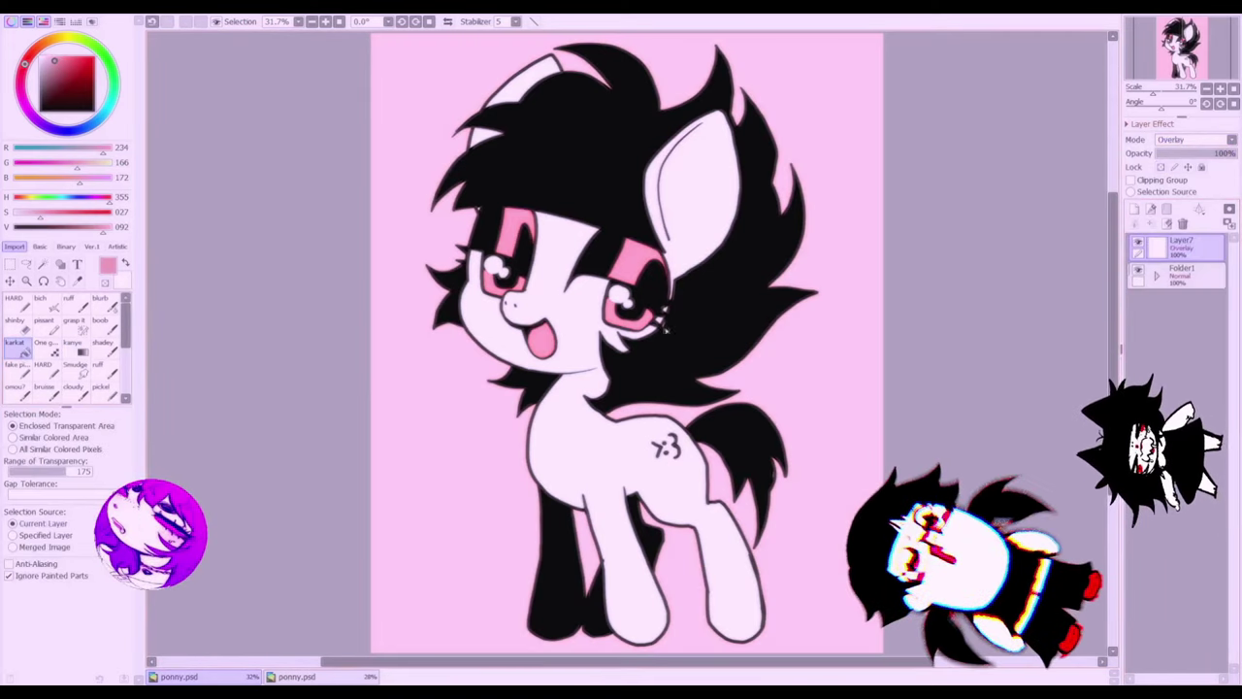
# - Add a Lighten layer at the top of the stack and fill it with dark navy, RGB 31, 29, 49
pyautogui.click(44, 101)
pyautogui.click(62, 131)
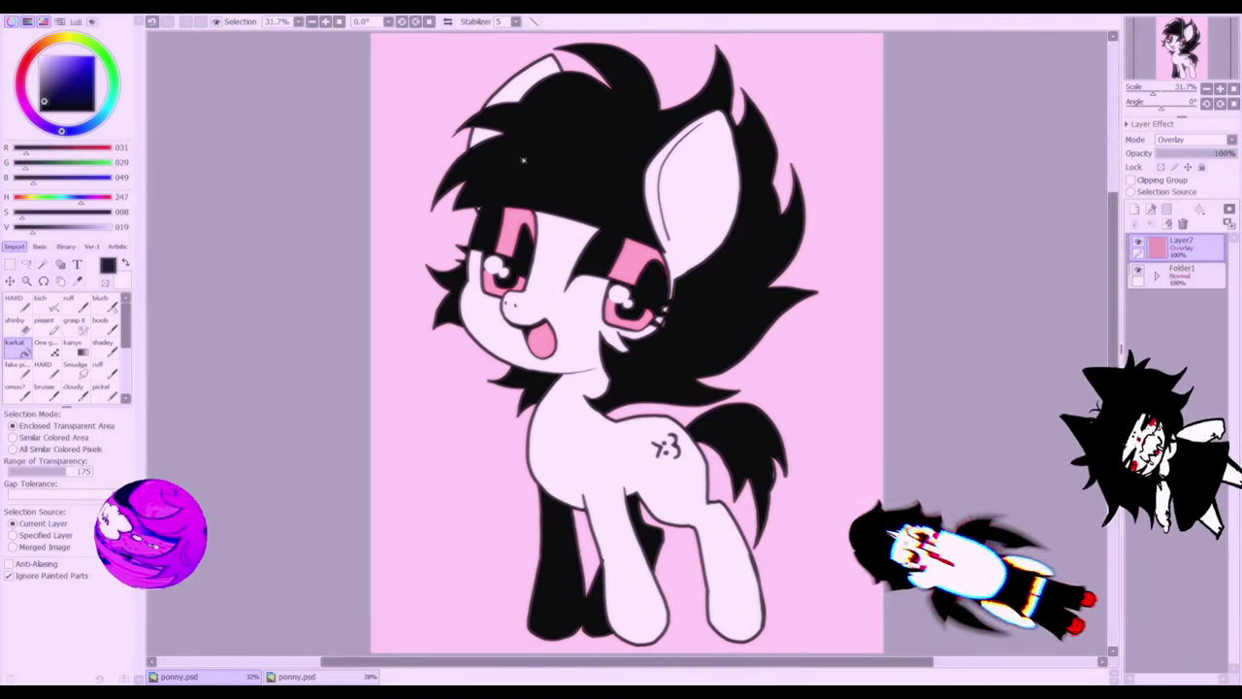
pyautogui.click(1135, 210)
pyautogui.click(1194, 139)
pyautogui.click(1184, 315)
pyautogui.click(771, 452)
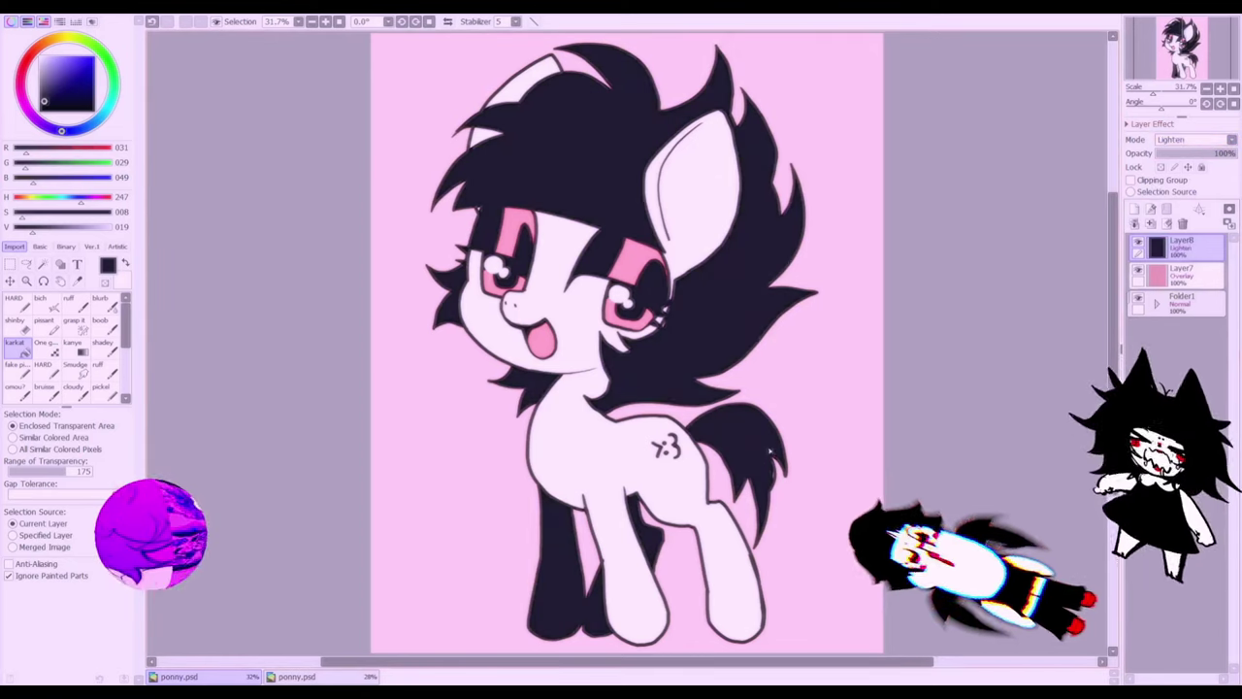